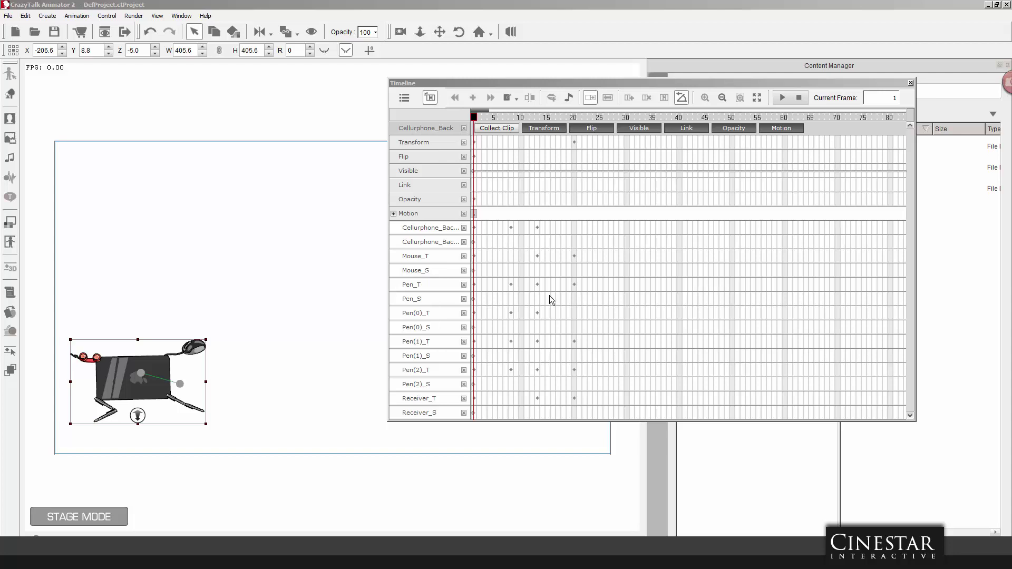
Move the timeline out of the way and open the Cinestar folder of the Character actor templates.
drag(478, 83, 1001, 237)
click(652, 156)
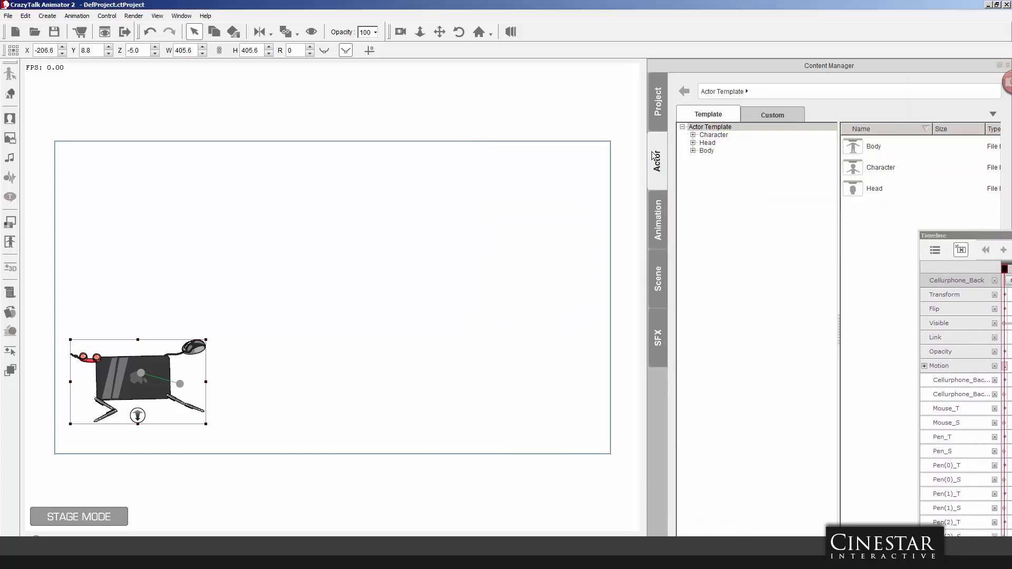
click(693, 136)
click(711, 145)
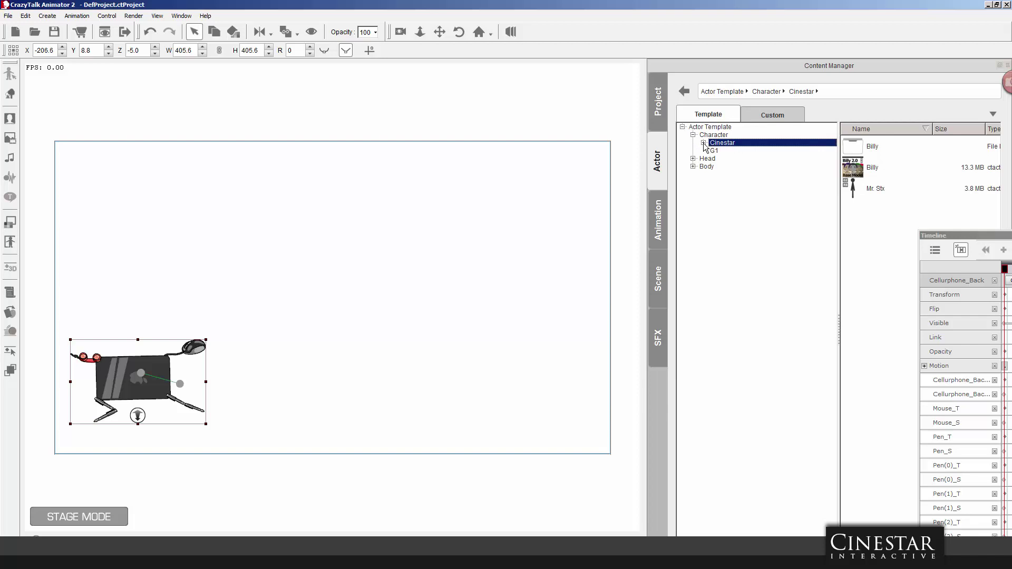
Try the 13.3 MB Billy character on the stage at about X 75.7, Y -44.4, and delete it.
drag(853, 168, 436, 306)
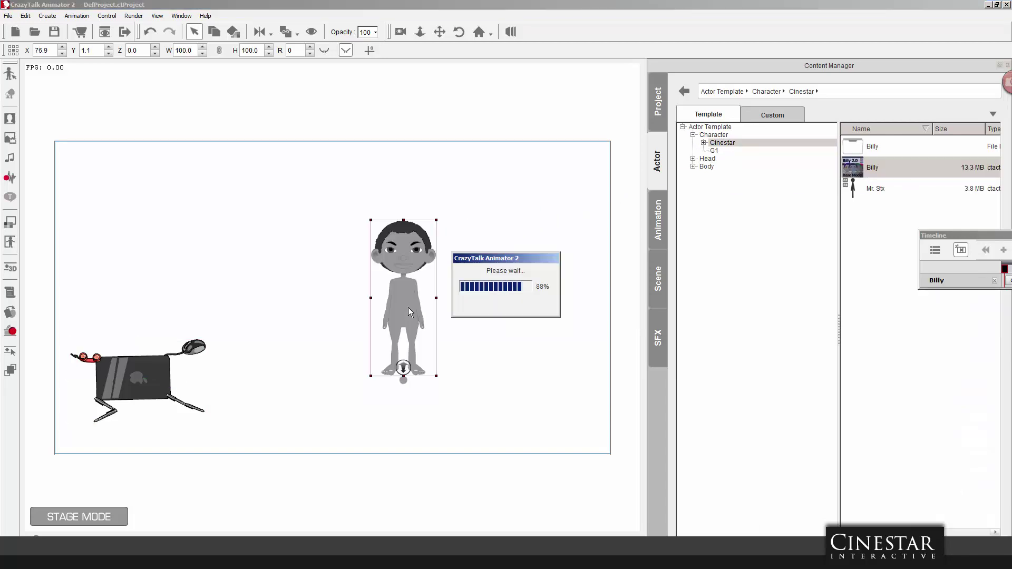
drag(406, 286, 404, 328)
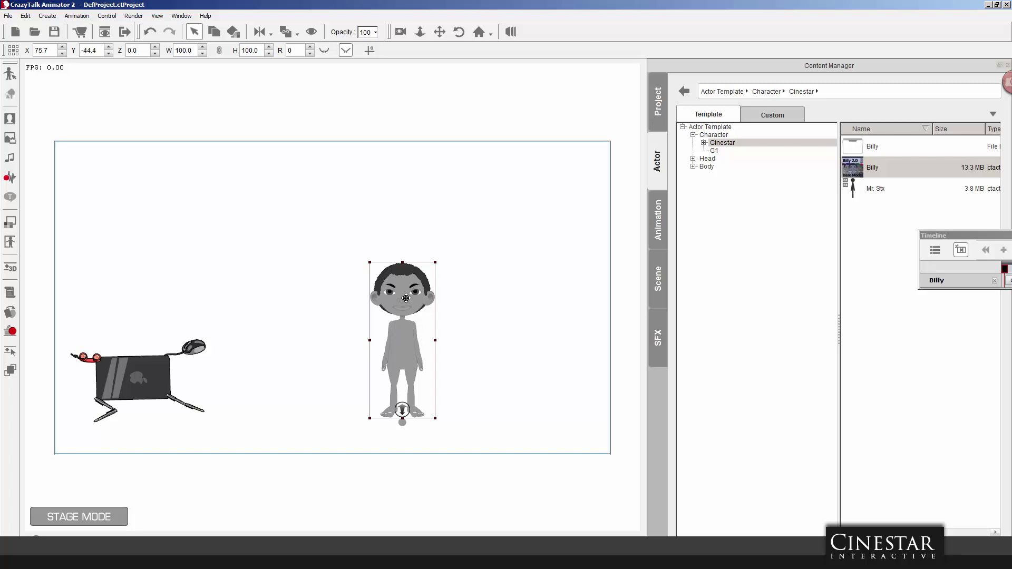
key(Delete)
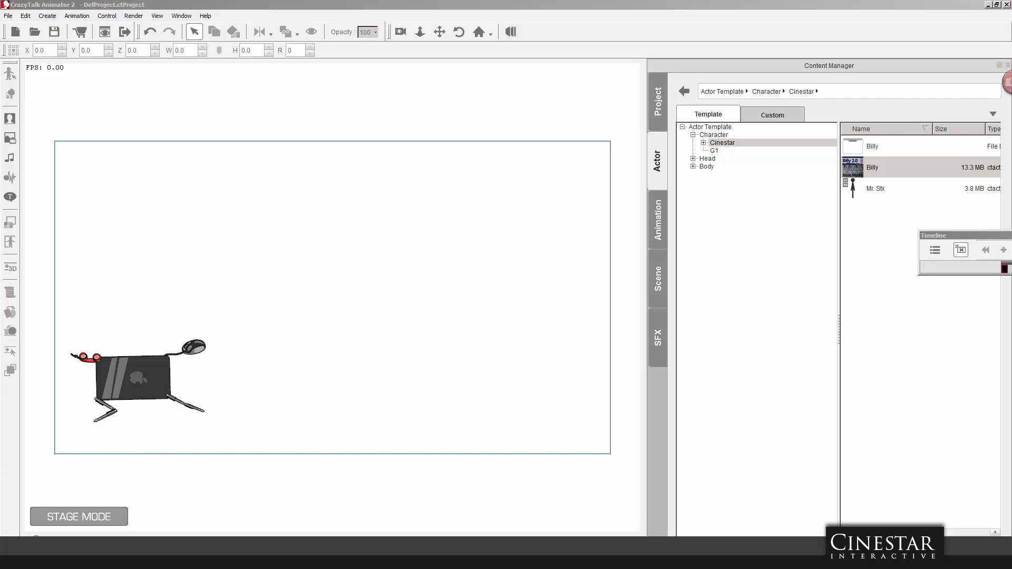
Switch to the browser's Reallusion forum thread about creating animated G2 characters and view its embedded horse video full screen.
drag(1011, 15, 590, 37)
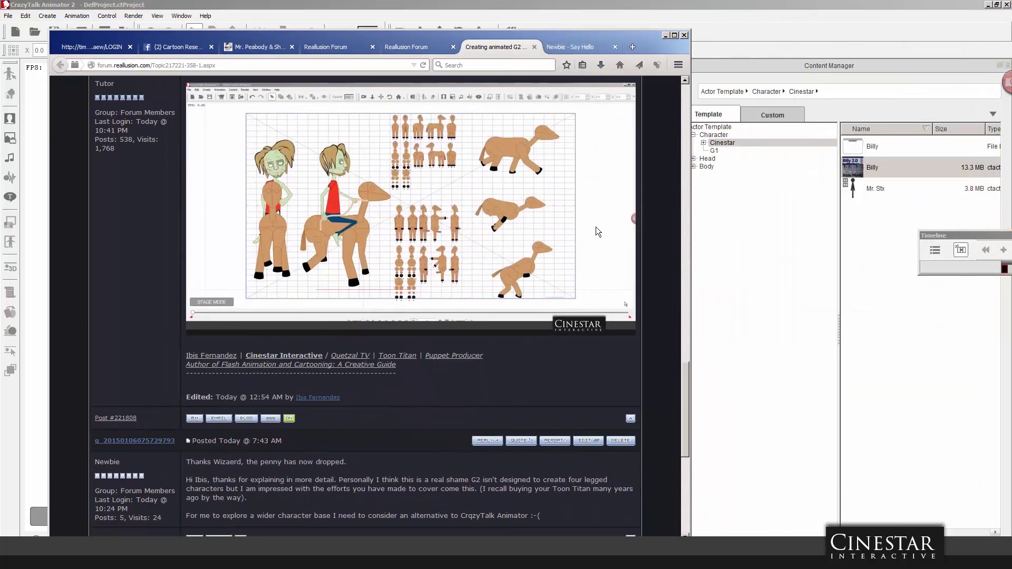
click(628, 329)
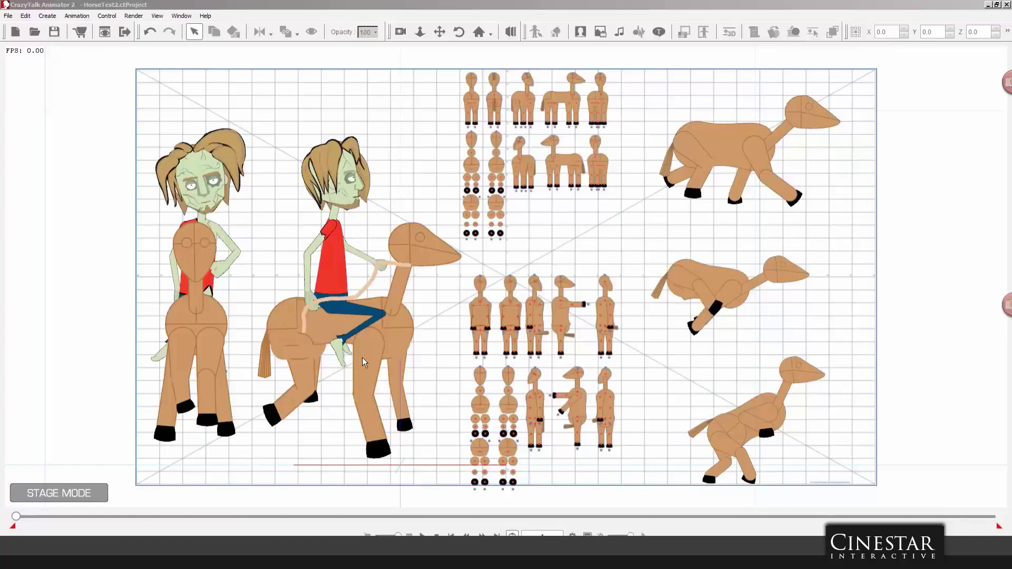
key(alt+Tab)
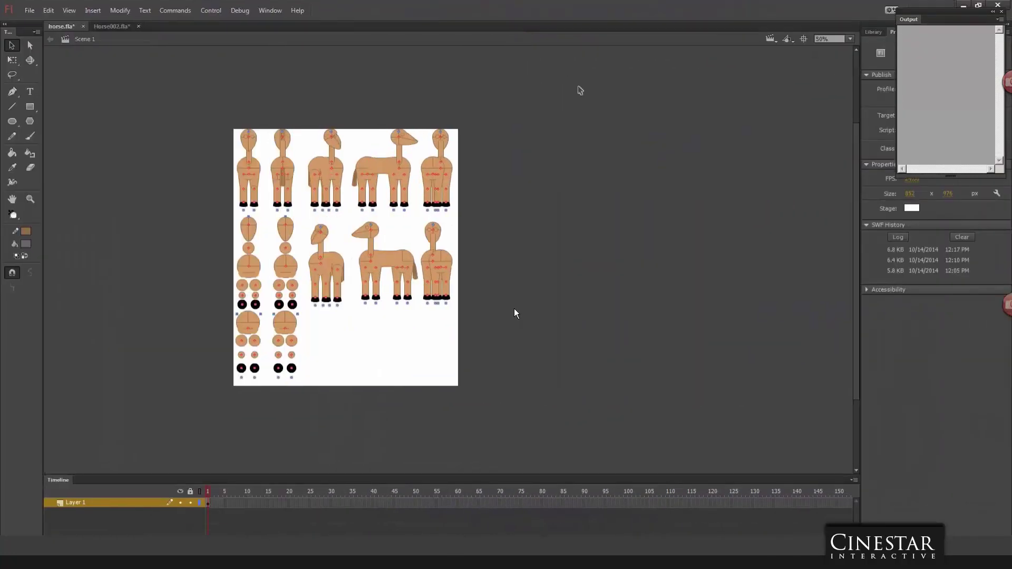
Examine the horse.fla sprite sheet in the video, looking at the horse's viewing angles and its separate body and leg parts.
key(ctrl+1)
key(ctrl+=)
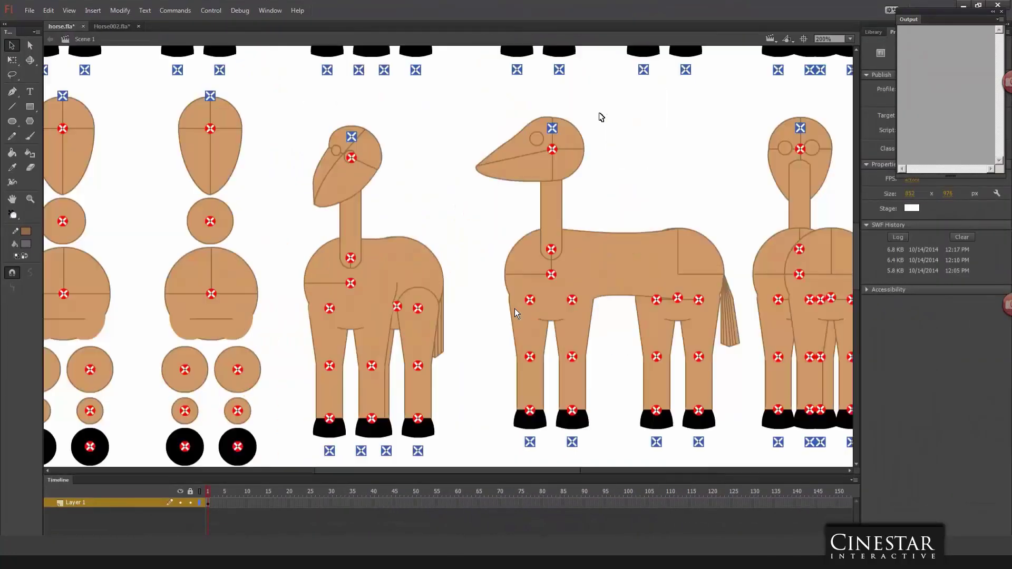
key(ctrl+minus)
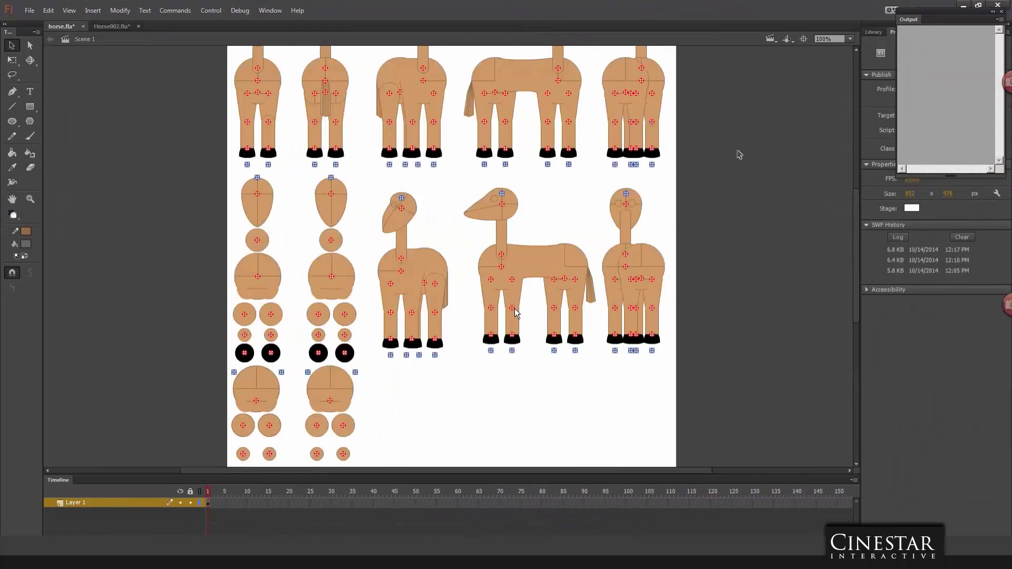
scroll(514, 308, up, 3)
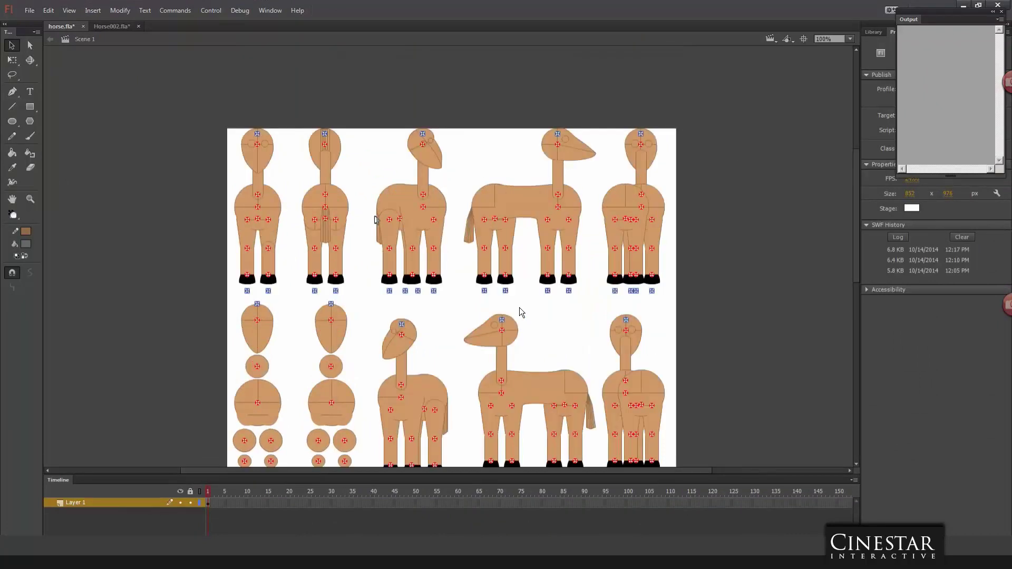
click(274, 203)
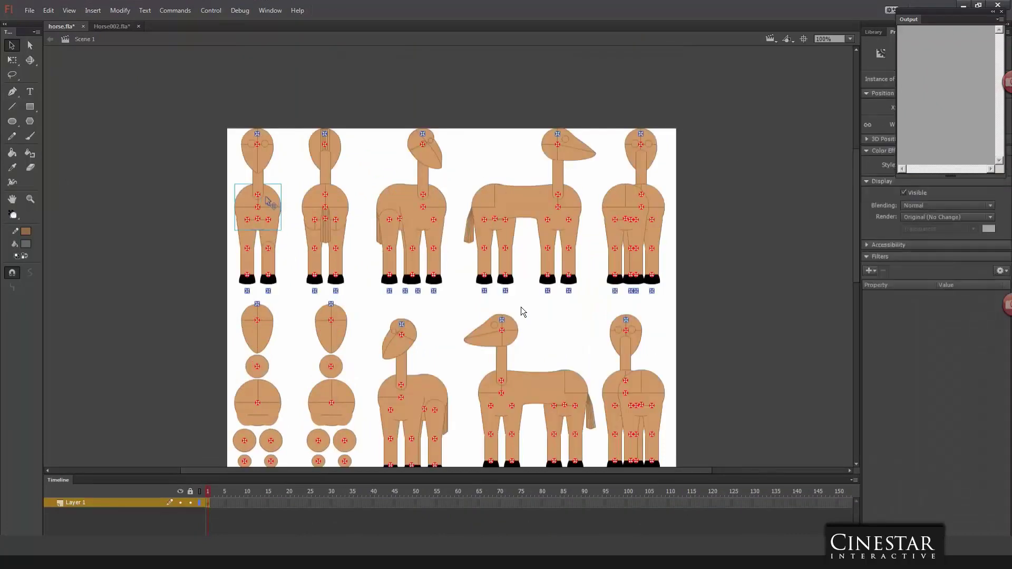
click(268, 237)
click(244, 261)
click(268, 262)
click(246, 282)
click(273, 281)
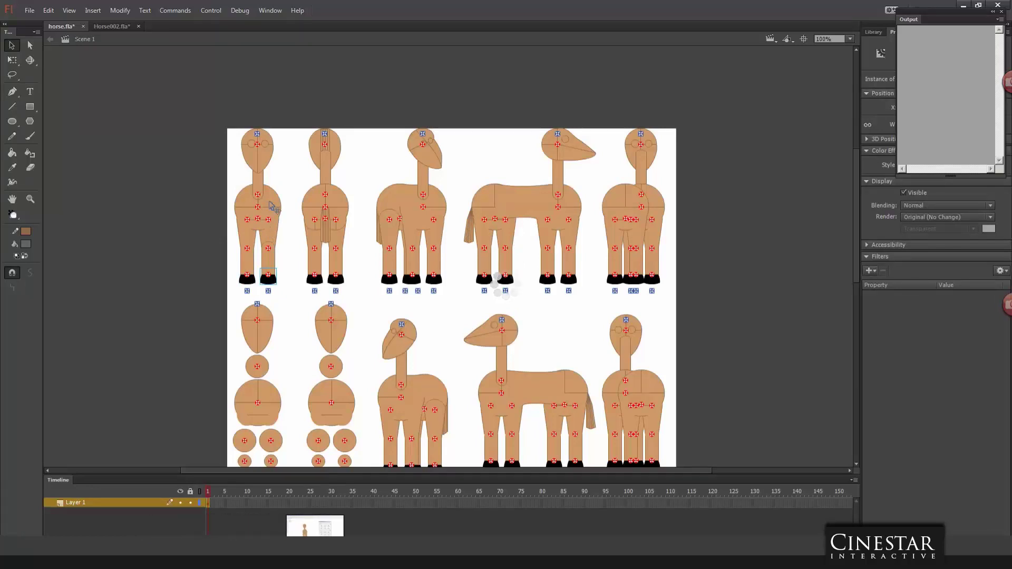
click(531, 176)
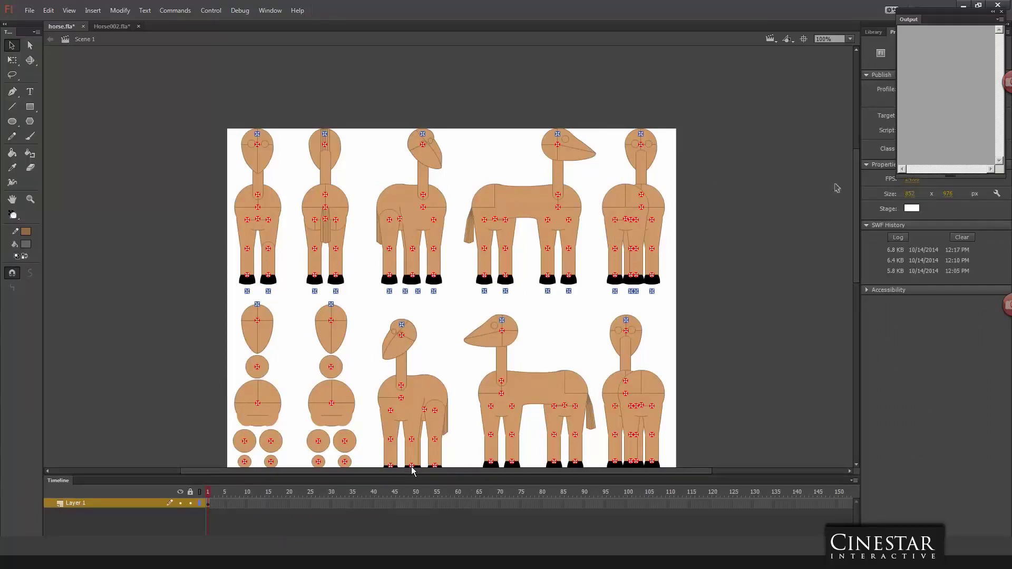
mouse_move(855, 167)
mouse_down()
mouse_move(852, 247)
mouse_move(854, 178)
mouse_up()
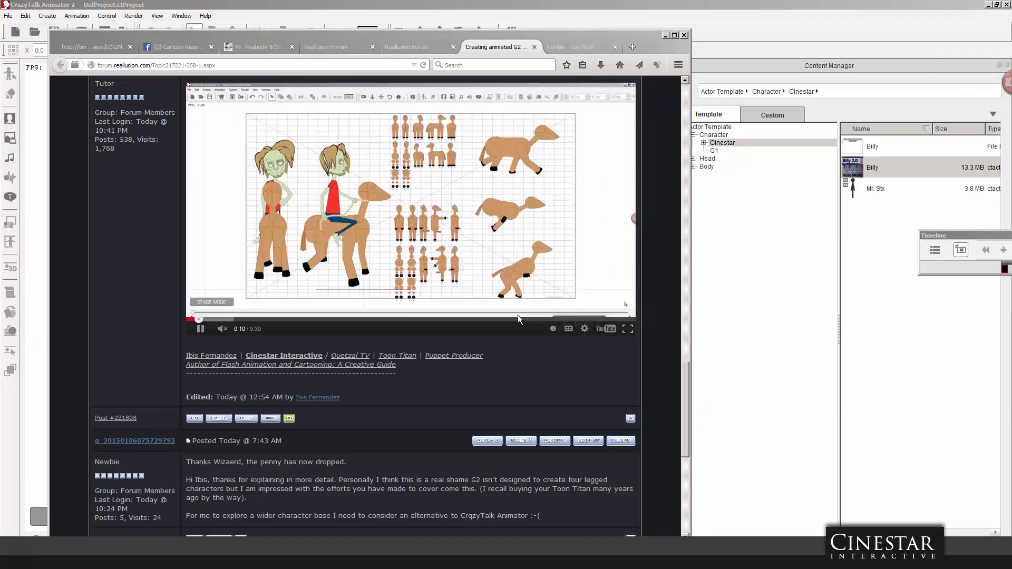
Leave the full-screen video and switch back to the CrazyTalk Animator project.
click(517, 317)
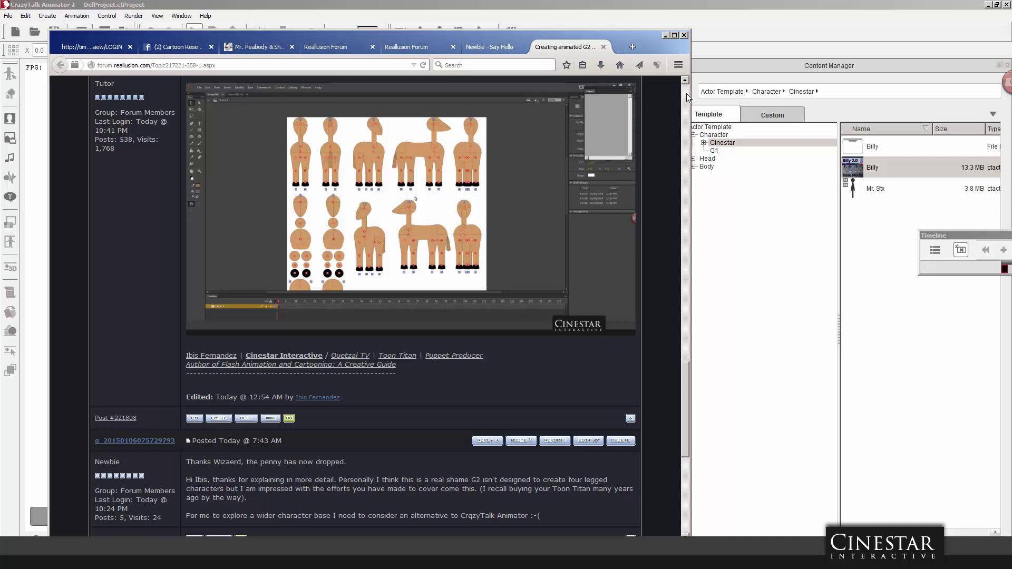
click(583, 64)
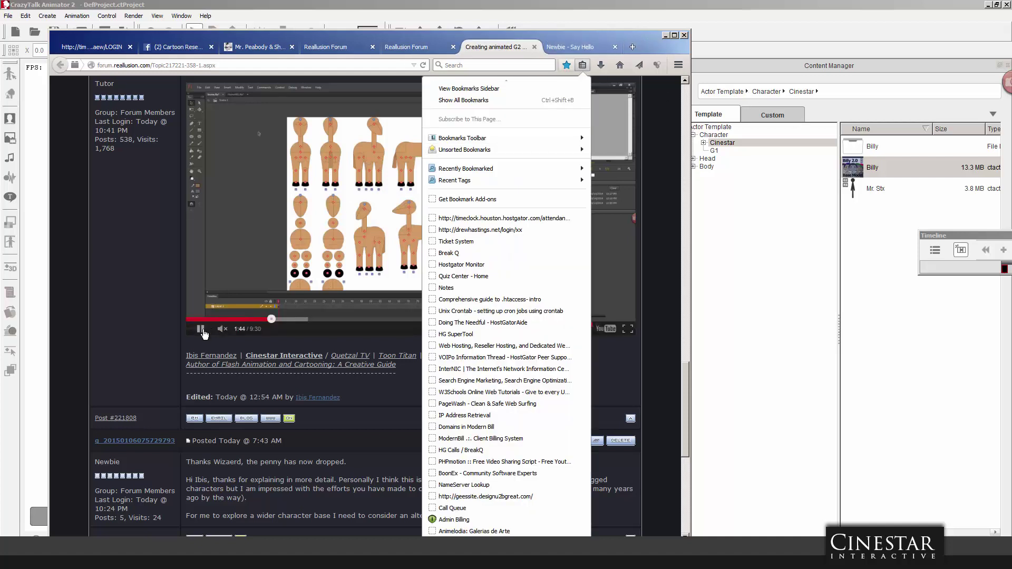
key(Escape)
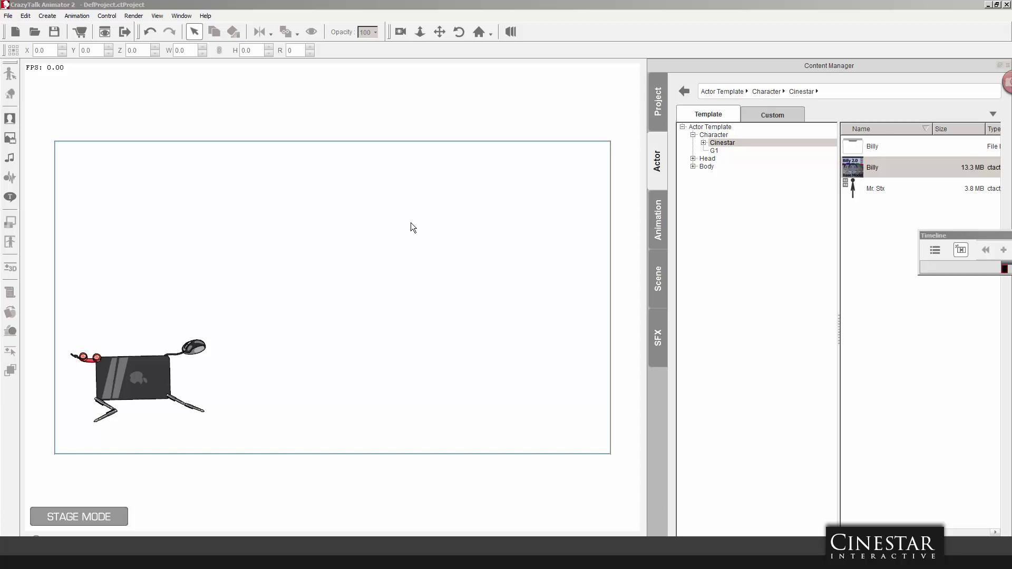
Select the phone-bodied creature on the stage, preview its animation, and stop the playback.
click(161, 355)
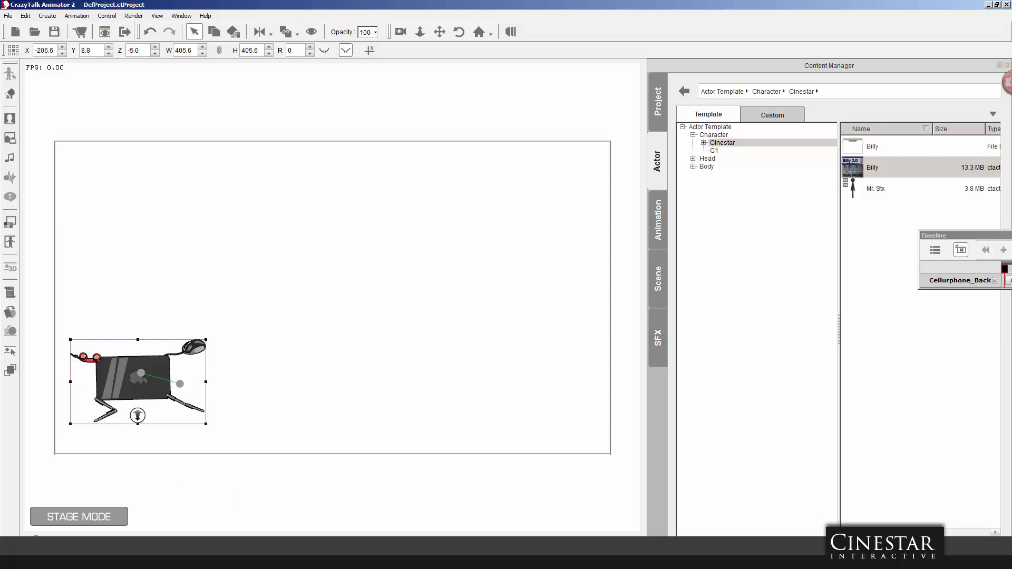
key(space)
key(space)
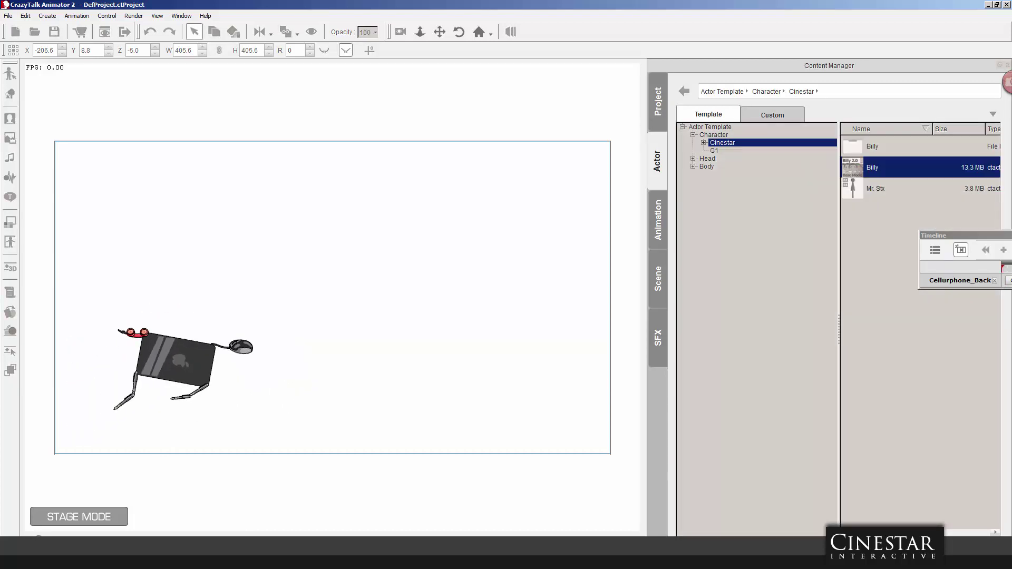
key(space)
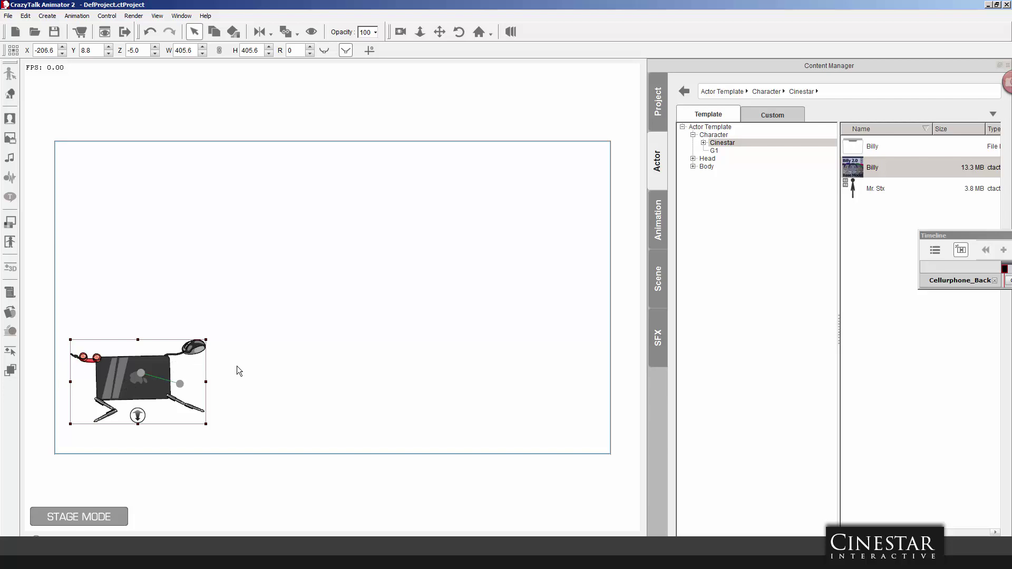
Delete the phone-bodied creature from the stage.
key(Delete)
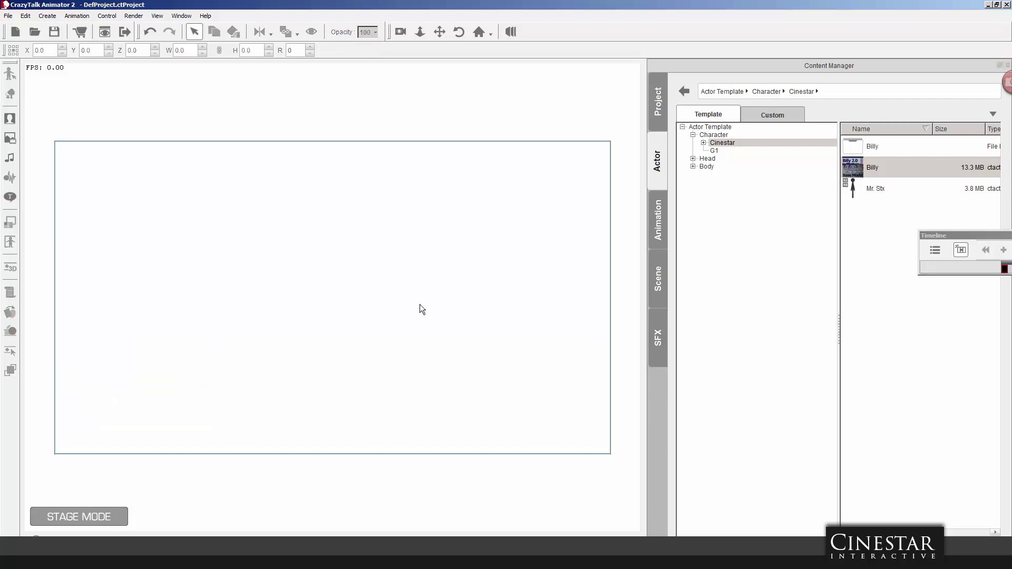
click(665, 330)
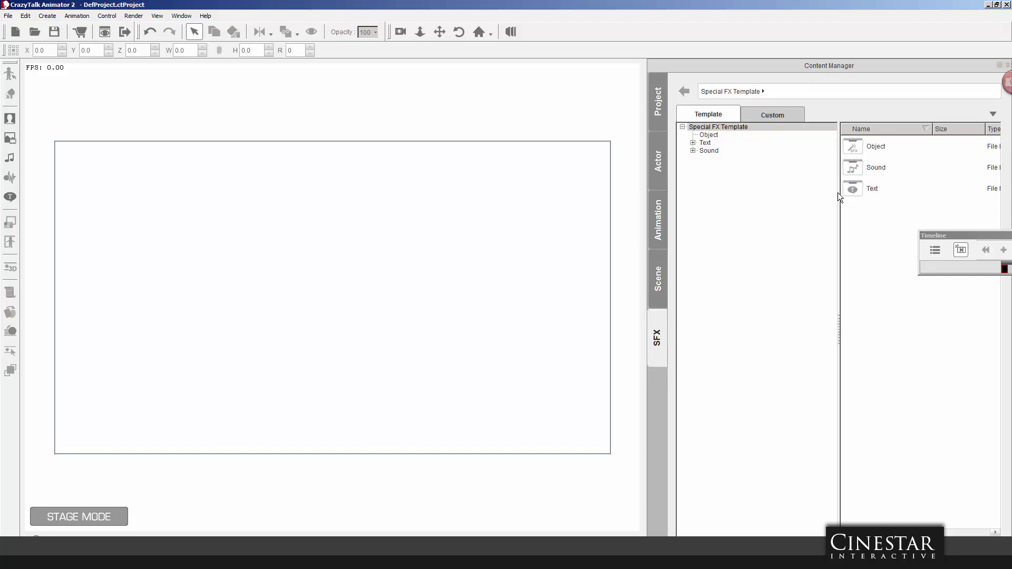
double_click(854, 148)
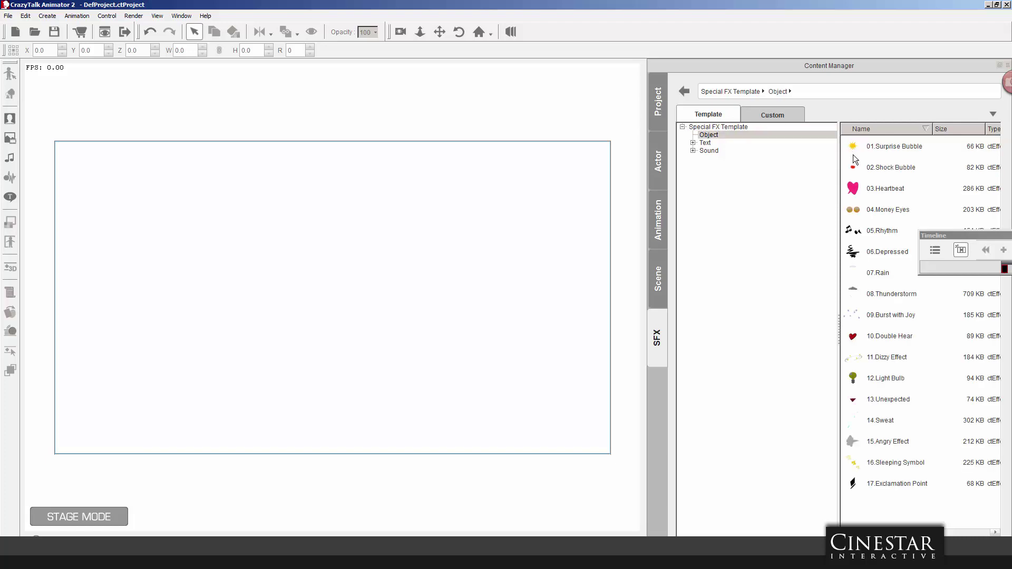
click(704, 143)
click(702, 151)
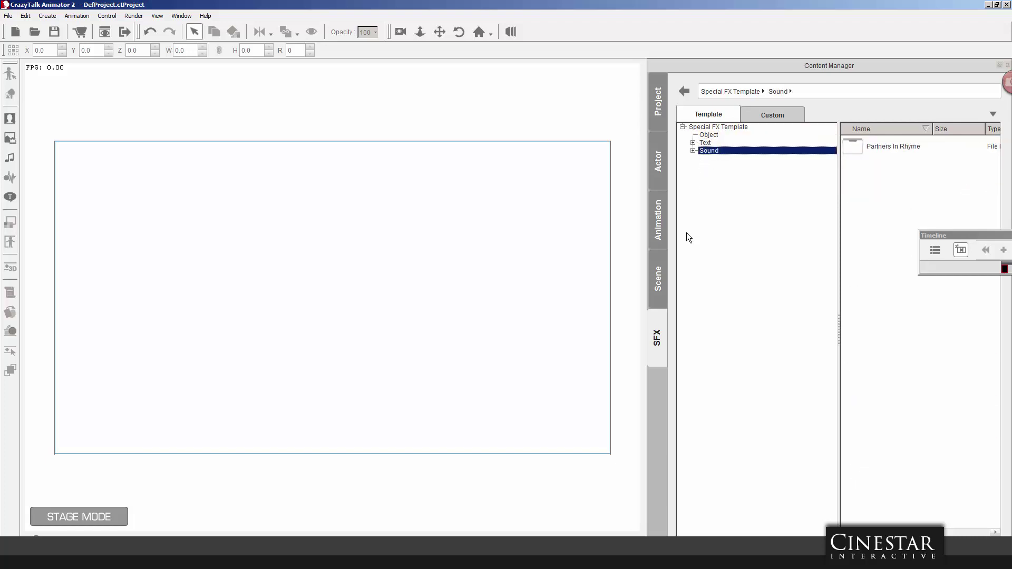
click(530, 332)
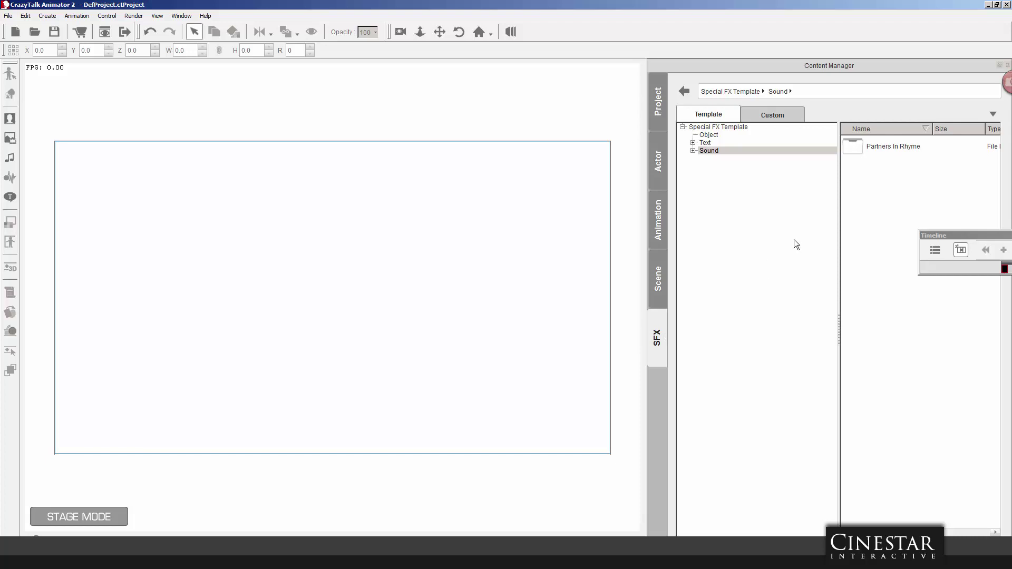
Place the Wine prop from the Biz Objects scene props on the stage, rotate it to about 269 degrees, and open it for prop composing.
click(657, 287)
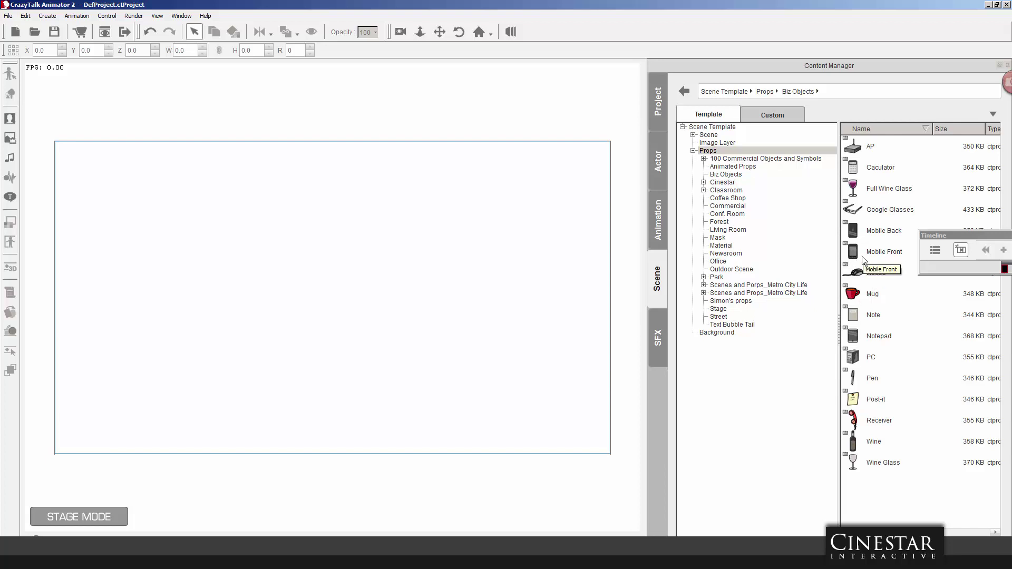
drag(869, 445, 156, 253)
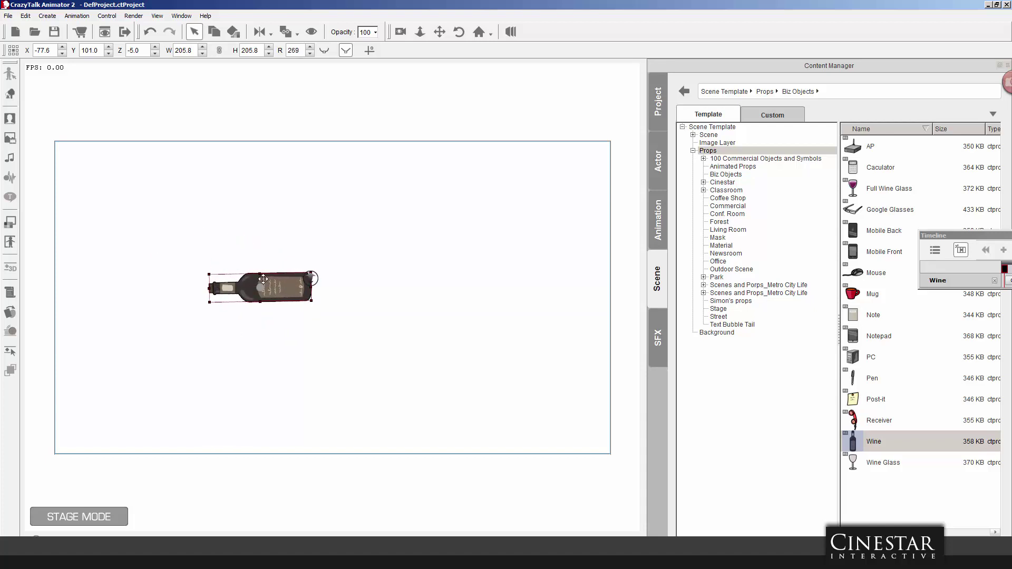
click(10, 94)
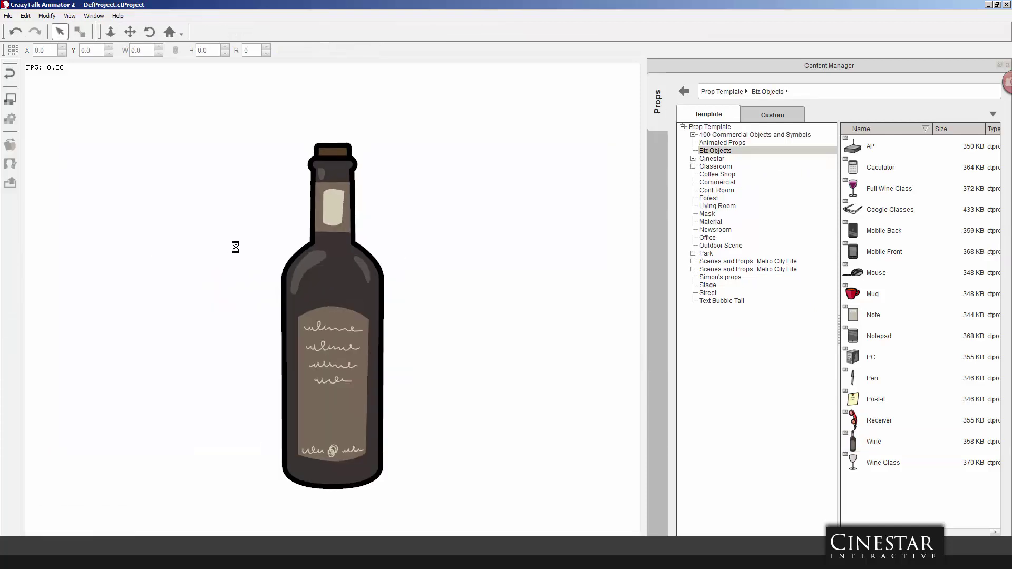
Scale the wine bottle down to about 81 and rotate it to about 269 degrees as a horizontal body.
click(326, 237)
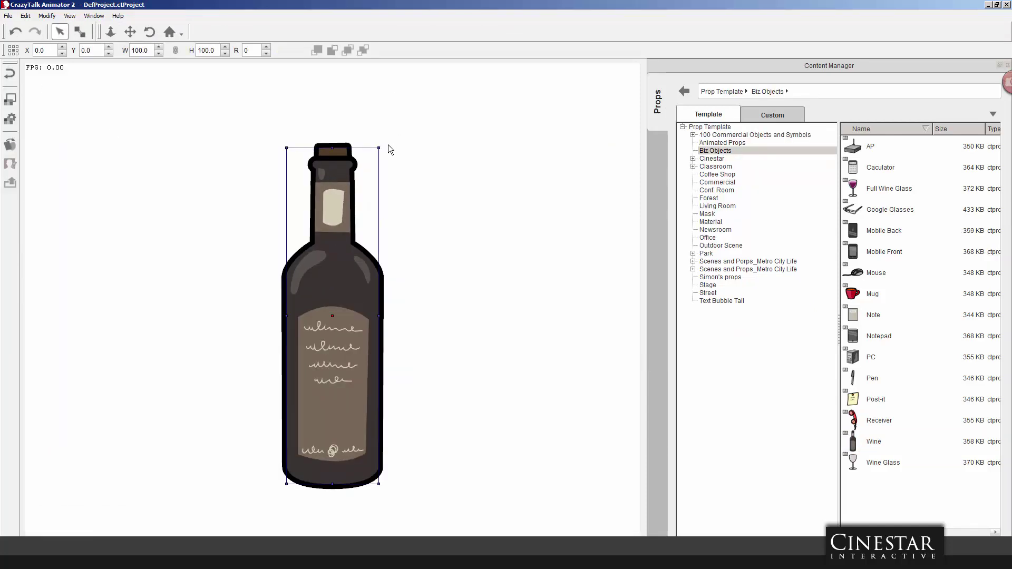
drag(378, 148, 344, 142)
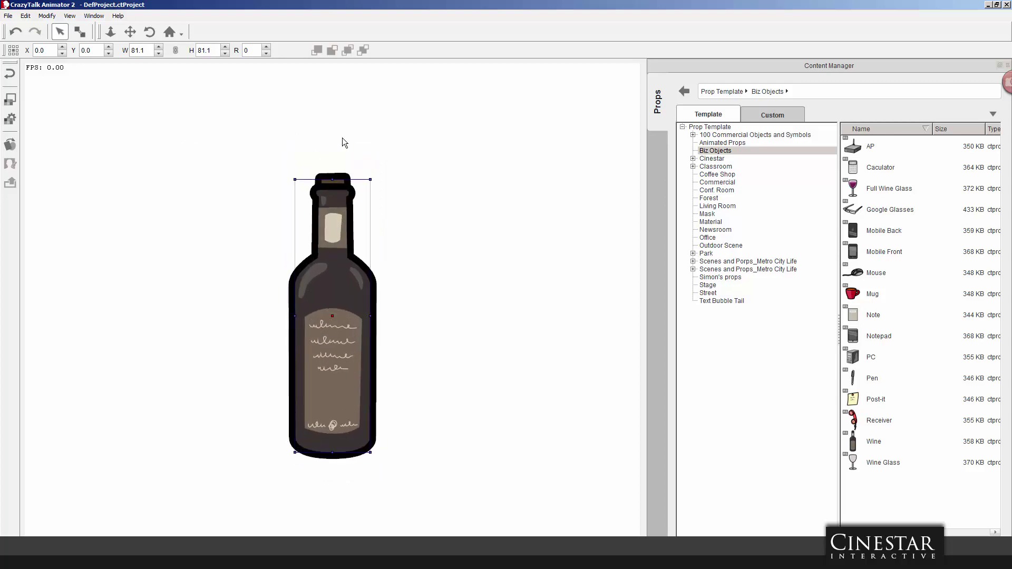
drag(376, 176, 130, 255)
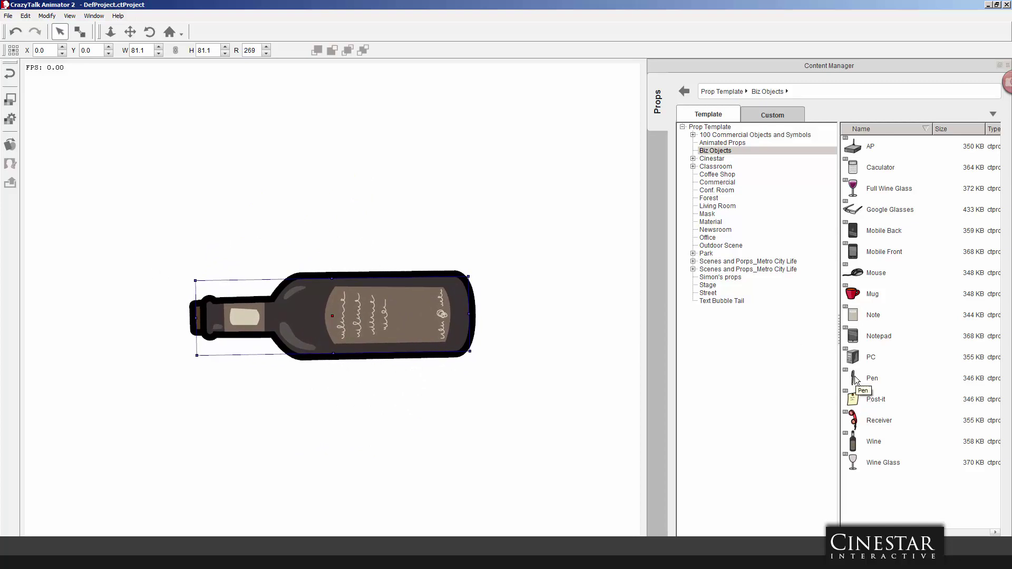
Build a bent rear leg below the bottle's neck from two Pen props, rotated to about 143 and 59 degrees.
drag(858, 384, 330, 349)
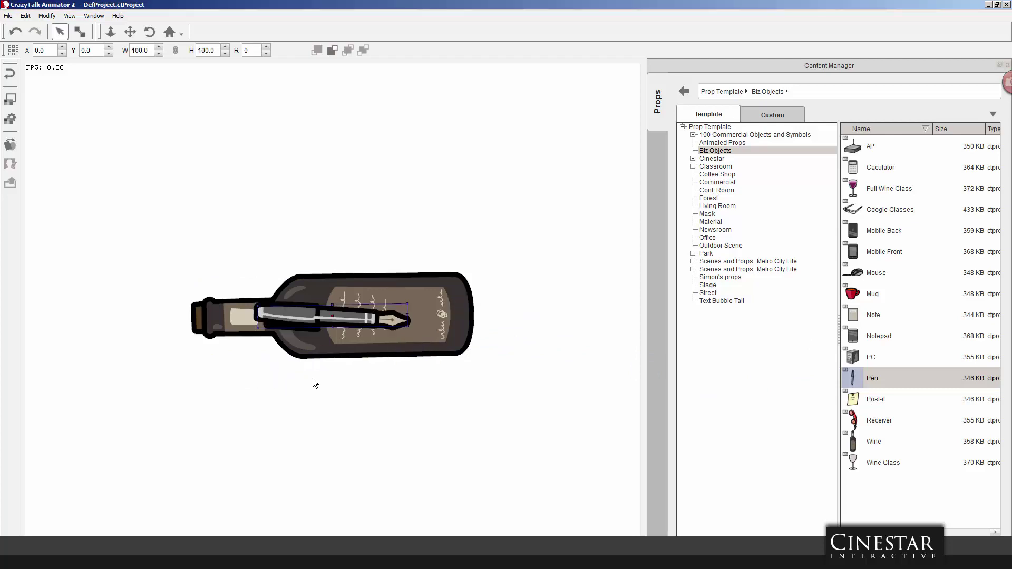
drag(310, 310, 222, 385)
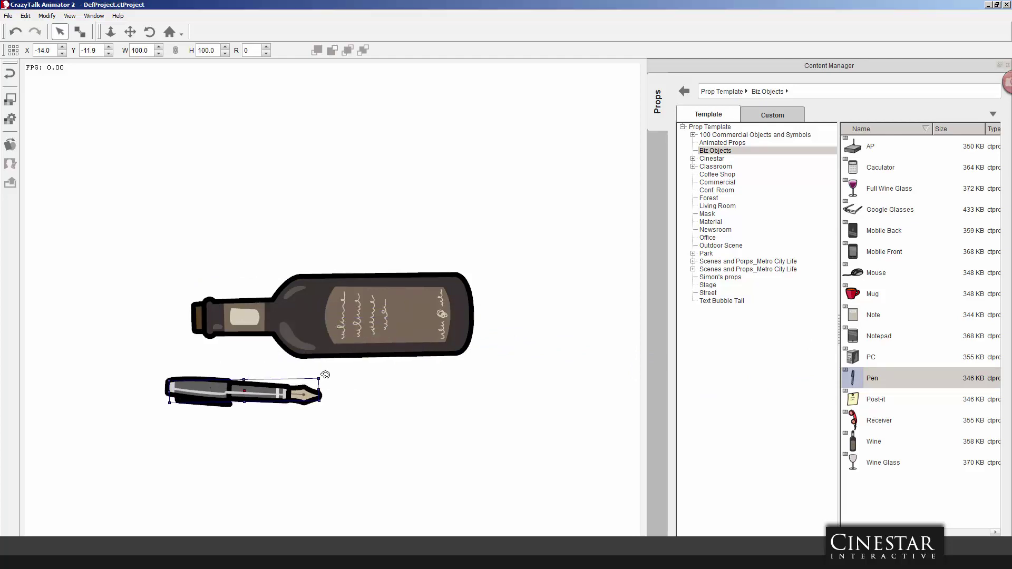
drag(323, 372, 177, 464)
drag(273, 359, 214, 360)
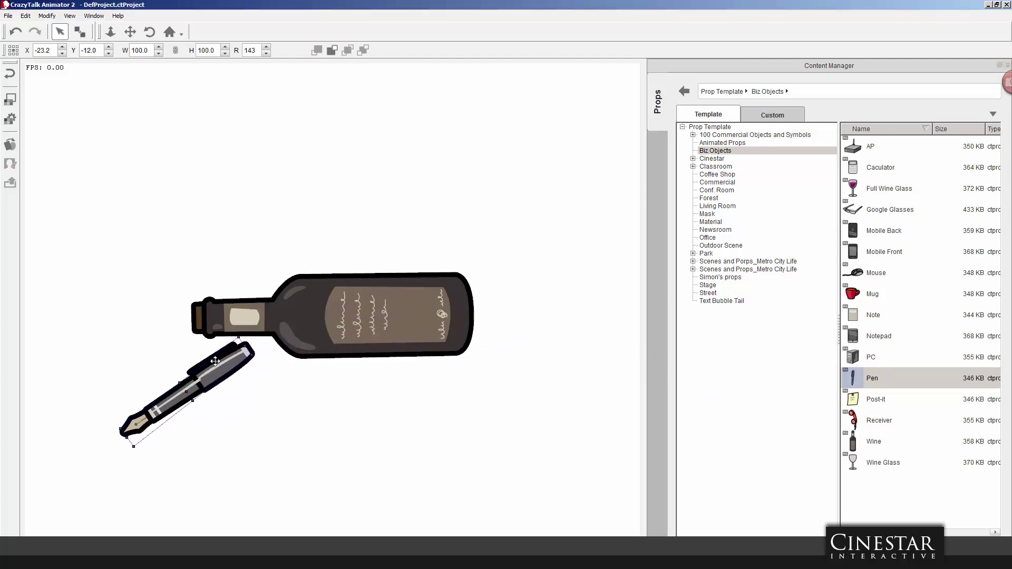
drag(869, 377, 259, 424)
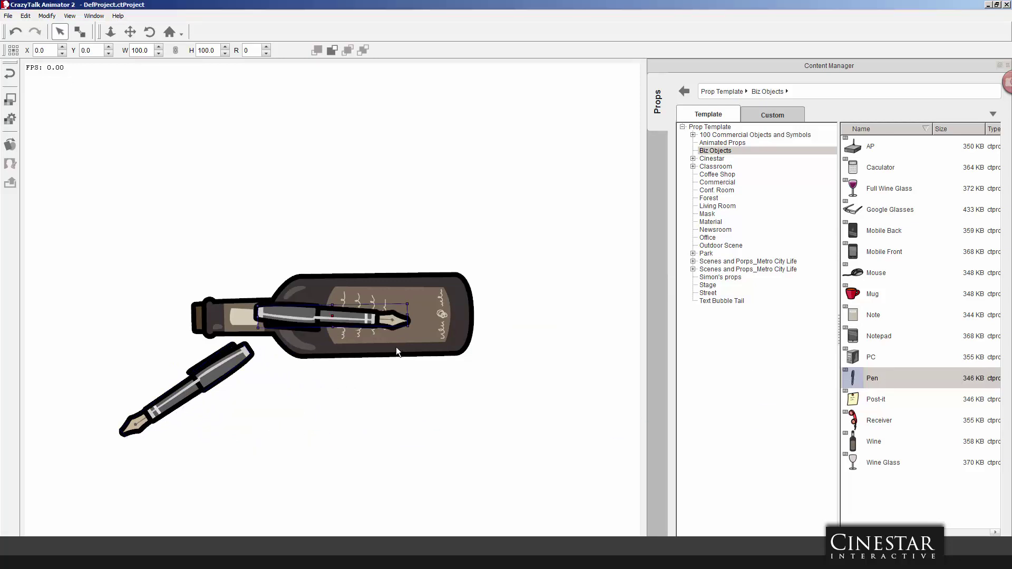
drag(418, 300, 411, 398)
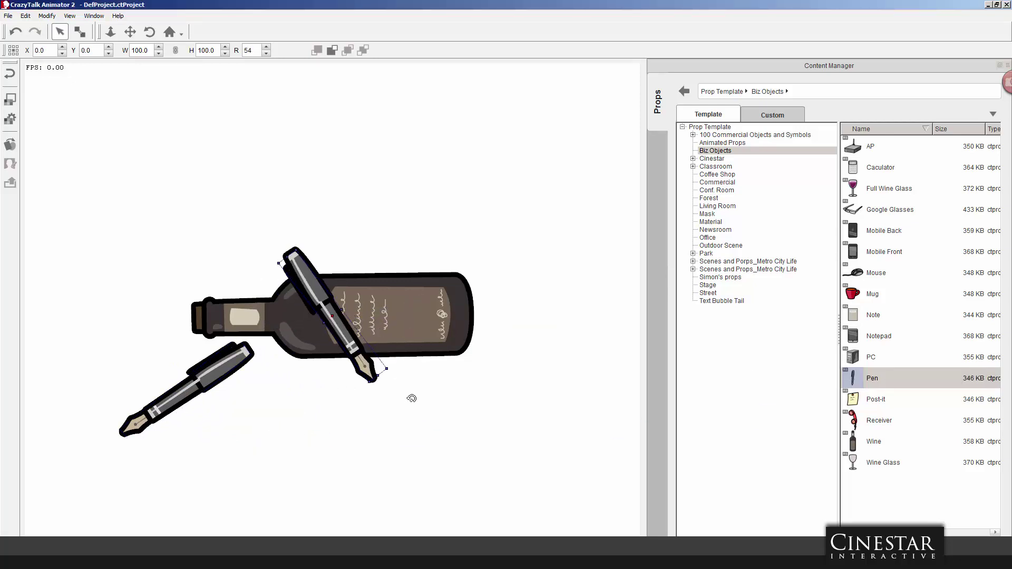
drag(309, 322, 140, 462)
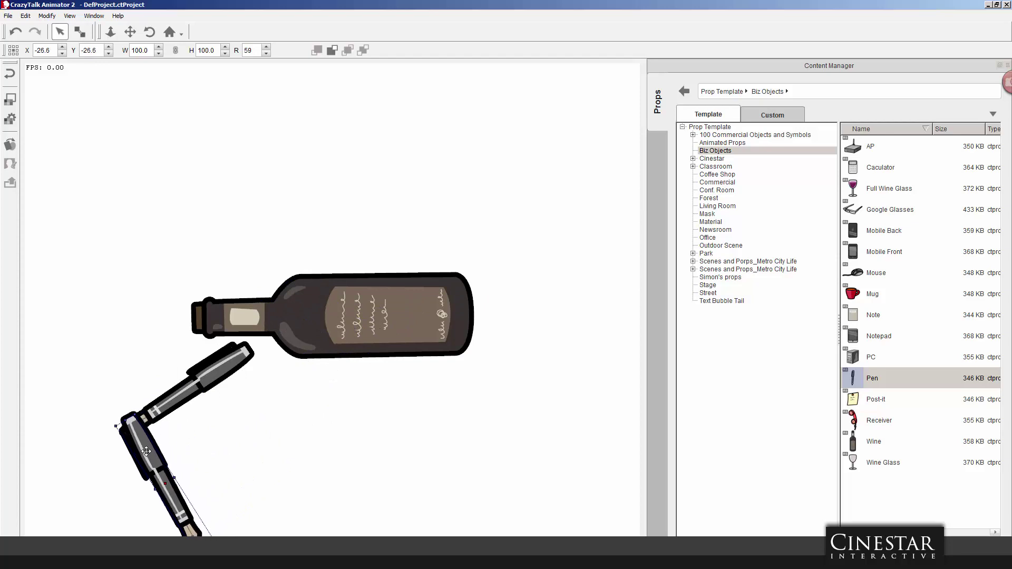
Add two Pen props as a front leg, one rotated to about 49 degrees under the bottle's base and a horizontal one at its tip.
drag(877, 387, 497, 375)
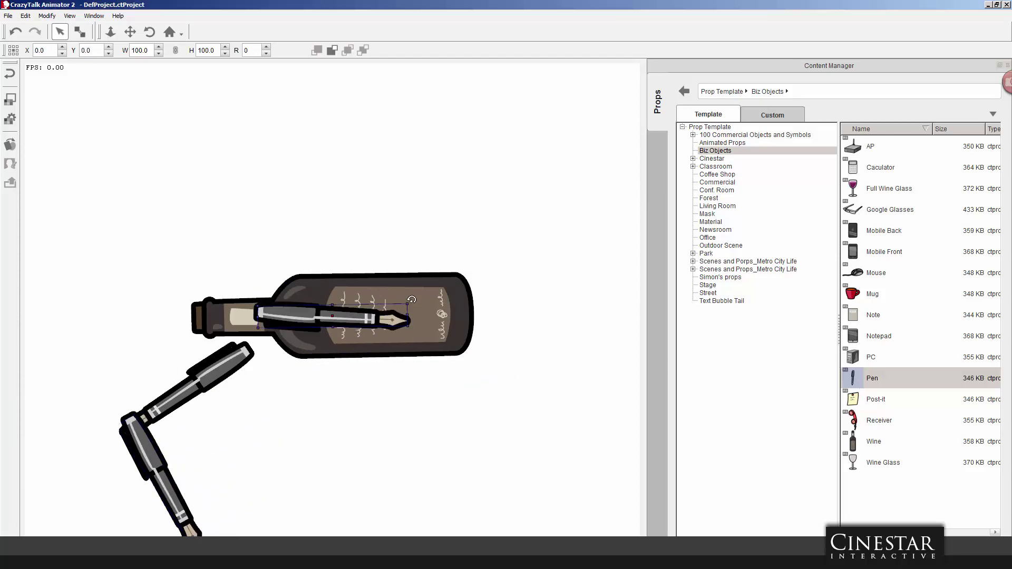
drag(411, 299, 408, 375)
drag(352, 315, 470, 374)
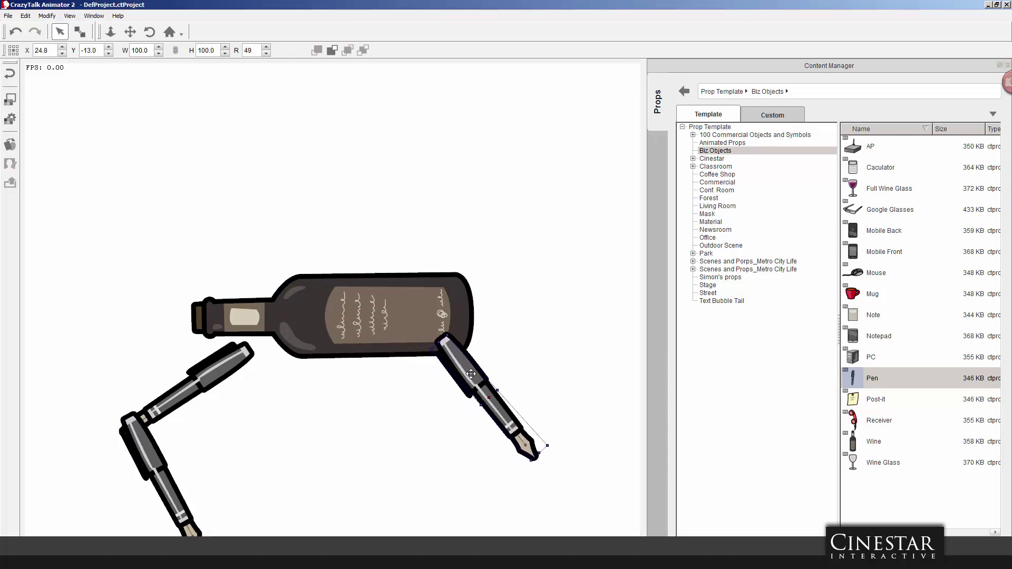
drag(855, 380, 517, 462)
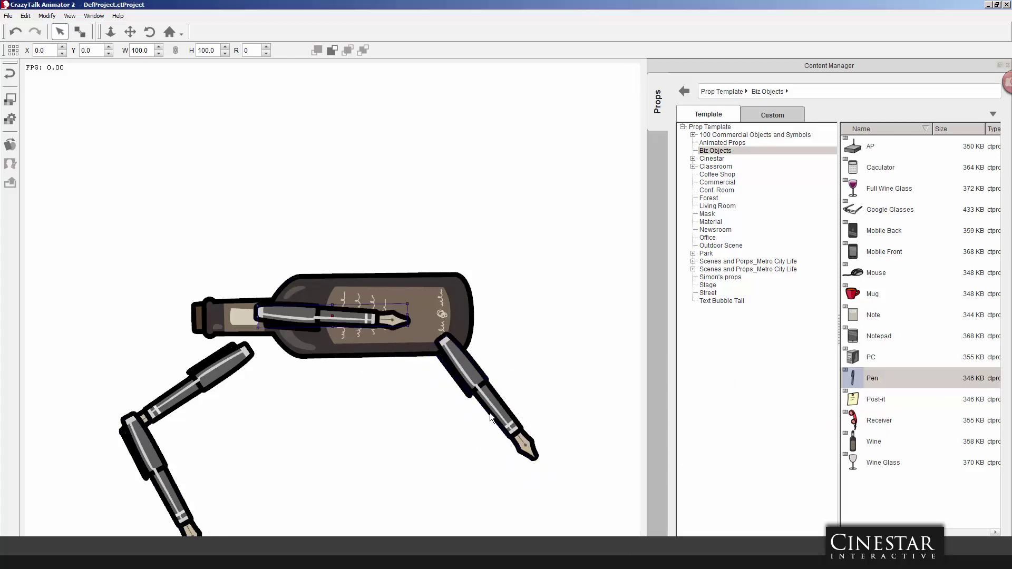
drag(288, 318, 557, 455)
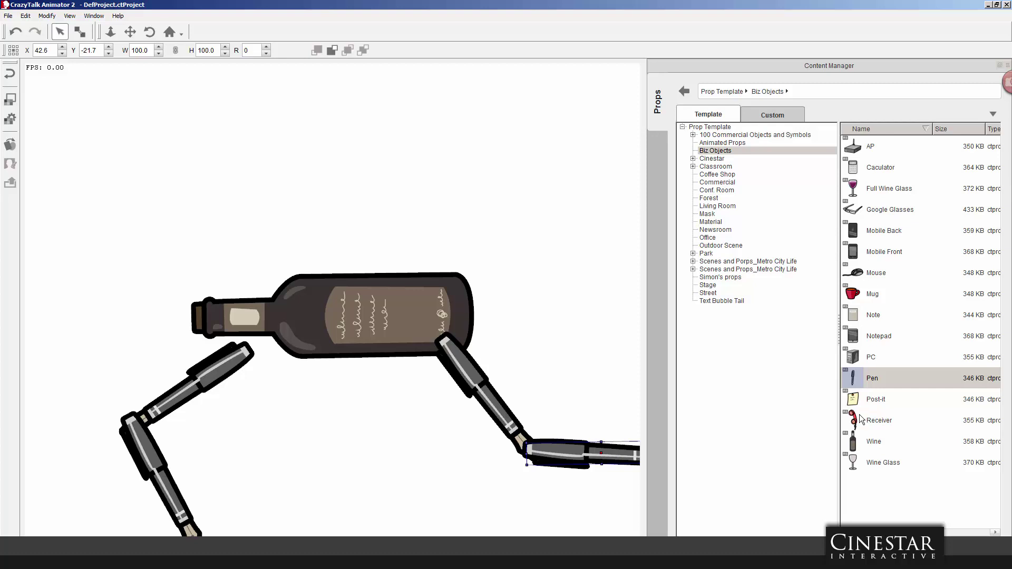
Add a second Wine bottle as the head, scaled to about 44, rotated to about 40 degrees and placed above the body's base end.
drag(852, 435, 476, 166)
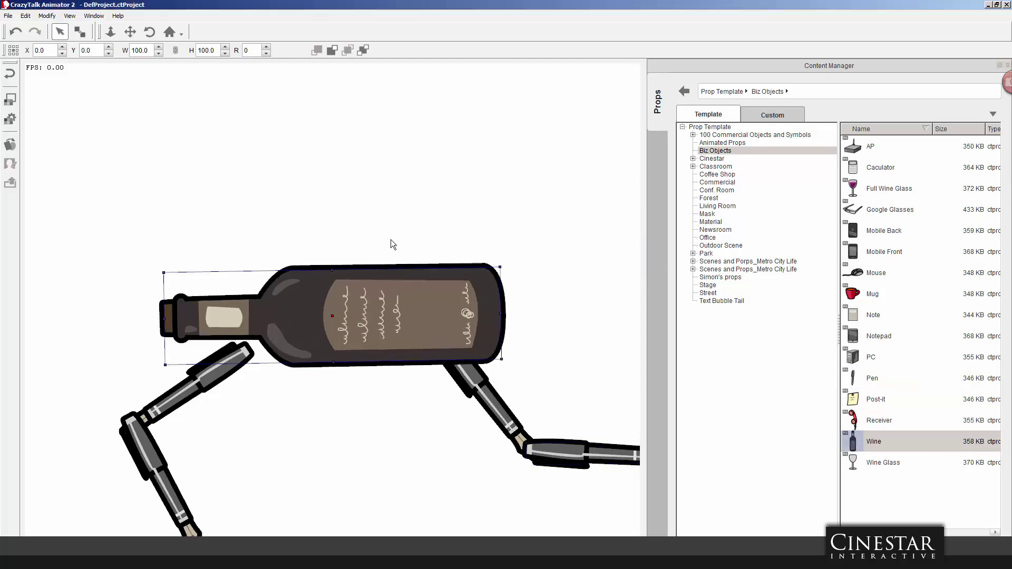
drag(502, 263, 560, 248)
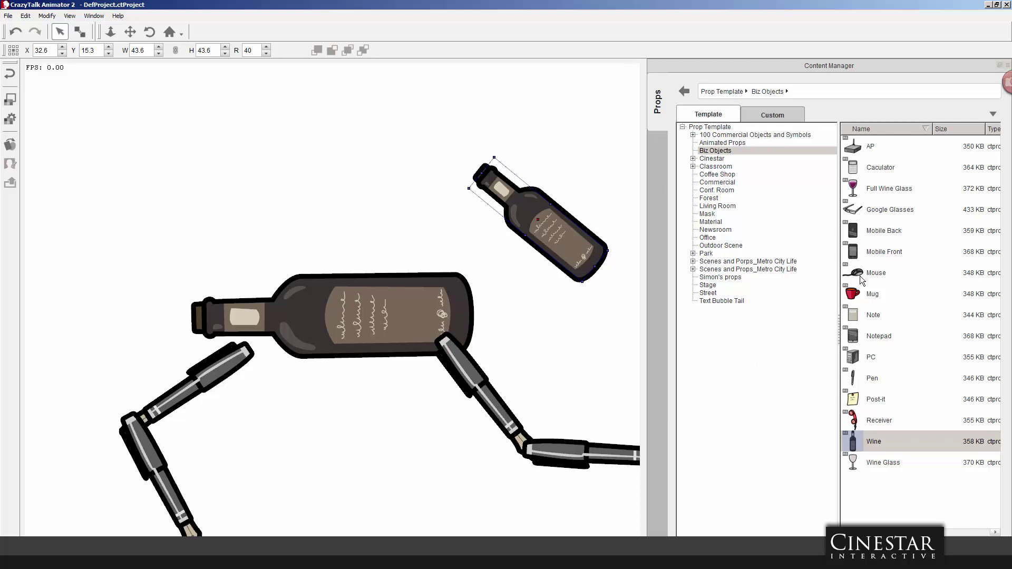
Add a Mobile Front prop as the neck between body and head, about 20.6 wide and rotated 294 degrees, and bring the head bottle in front.
click(854, 233)
drag(857, 251, 367, 241)
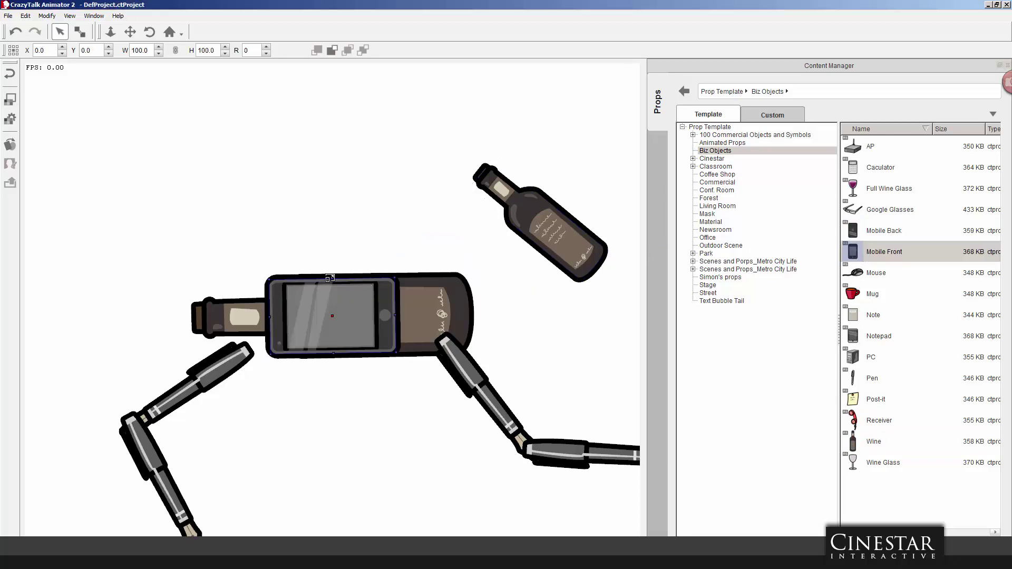
drag(329, 292, 350, 242)
drag(339, 291, 484, 209)
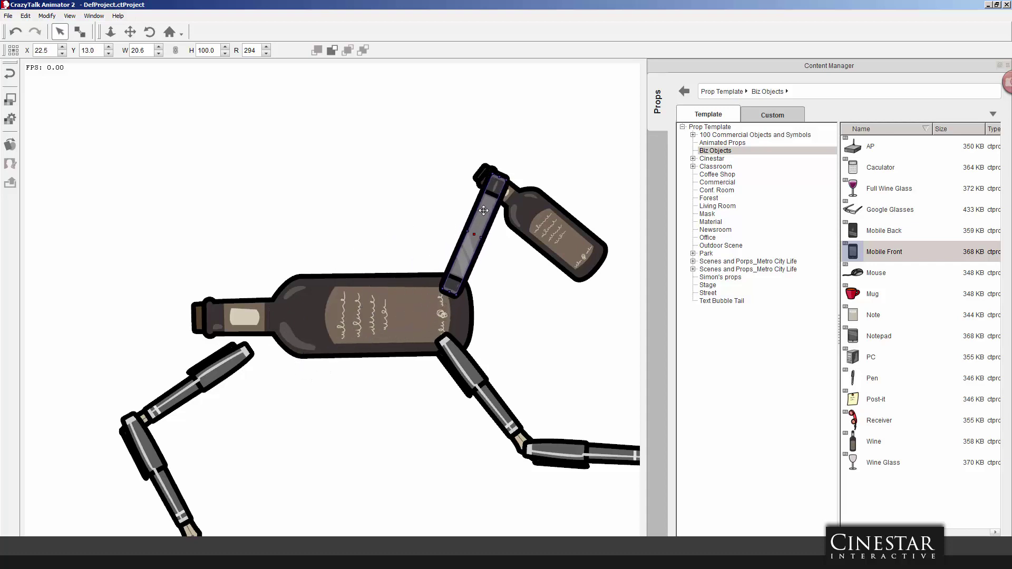
click(540, 219)
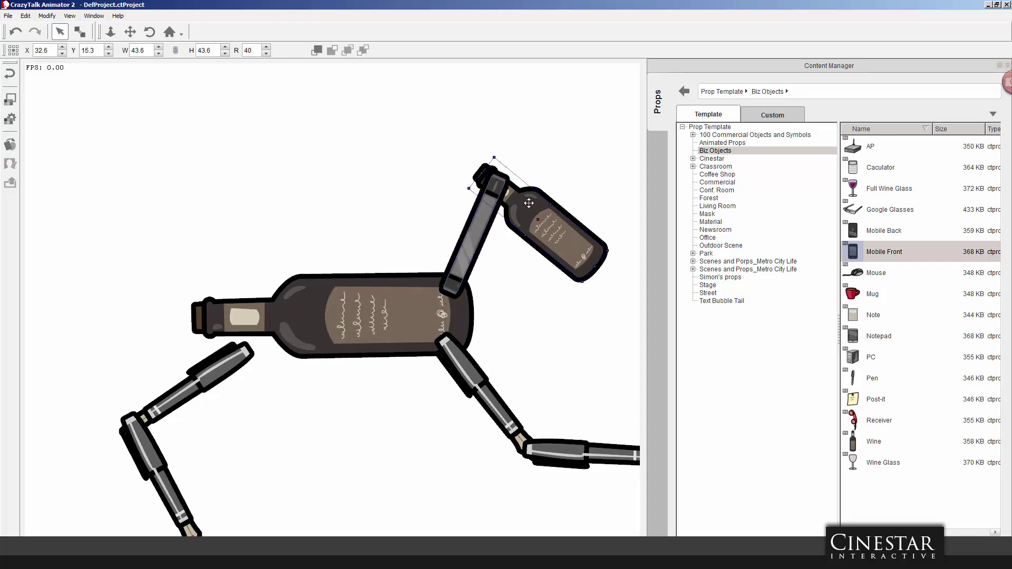
click(315, 51)
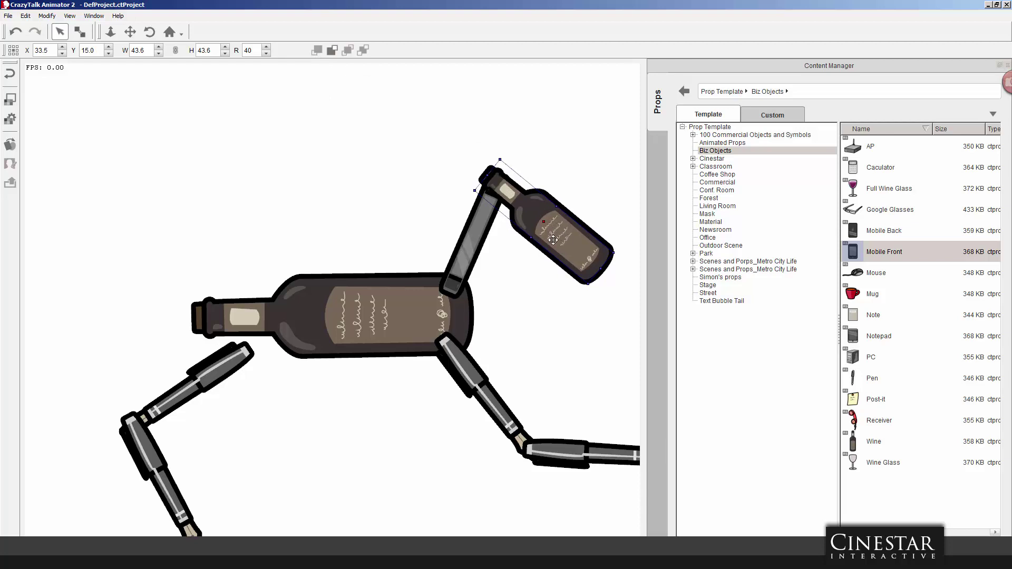
Shrink the rear leg's upper and lower pens to about 41 and 43, and the front leg's upper pen to about 43.
click(215, 375)
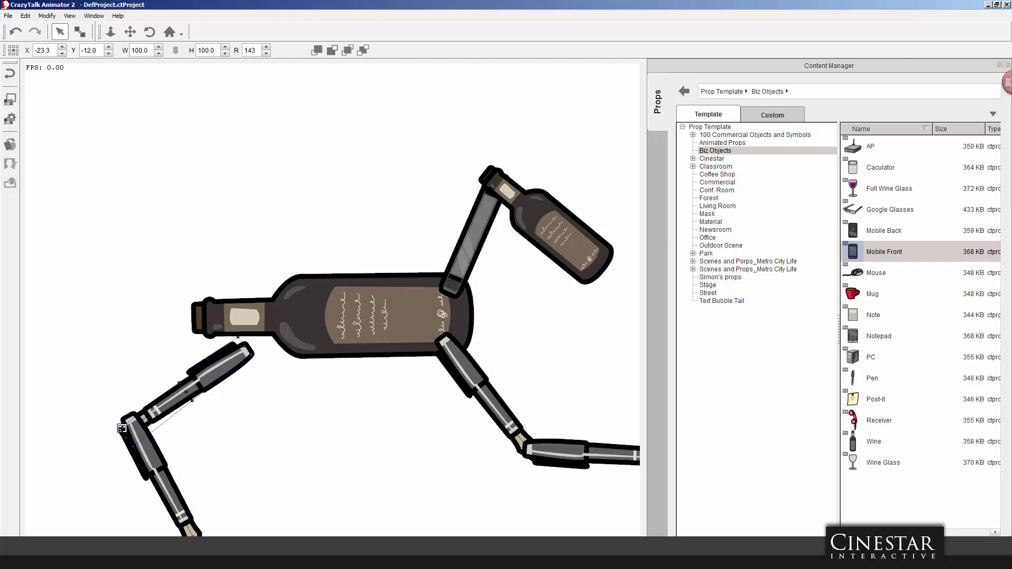
drag(120, 427, 165, 419)
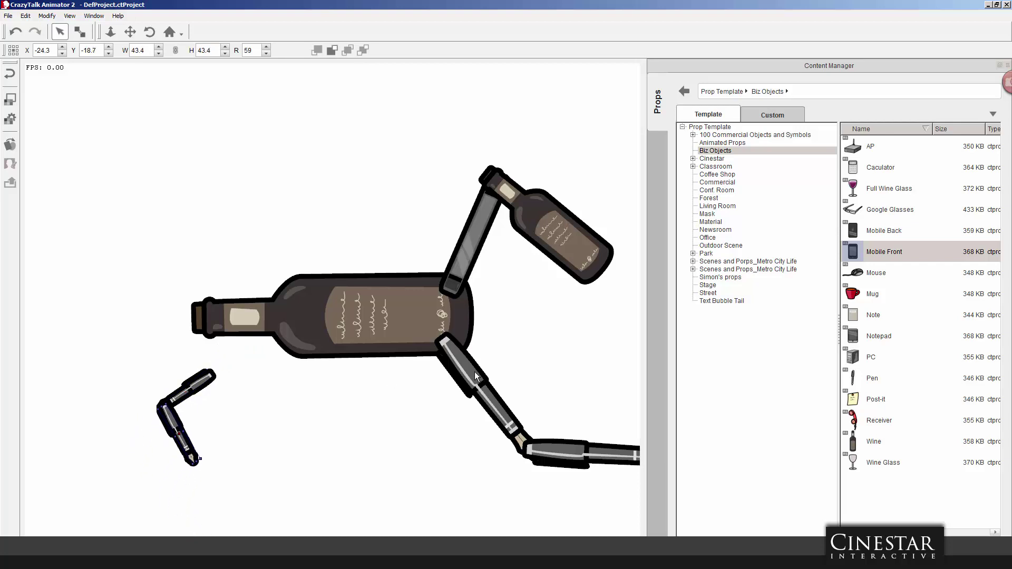
click(491, 388)
drag(550, 443, 488, 381)
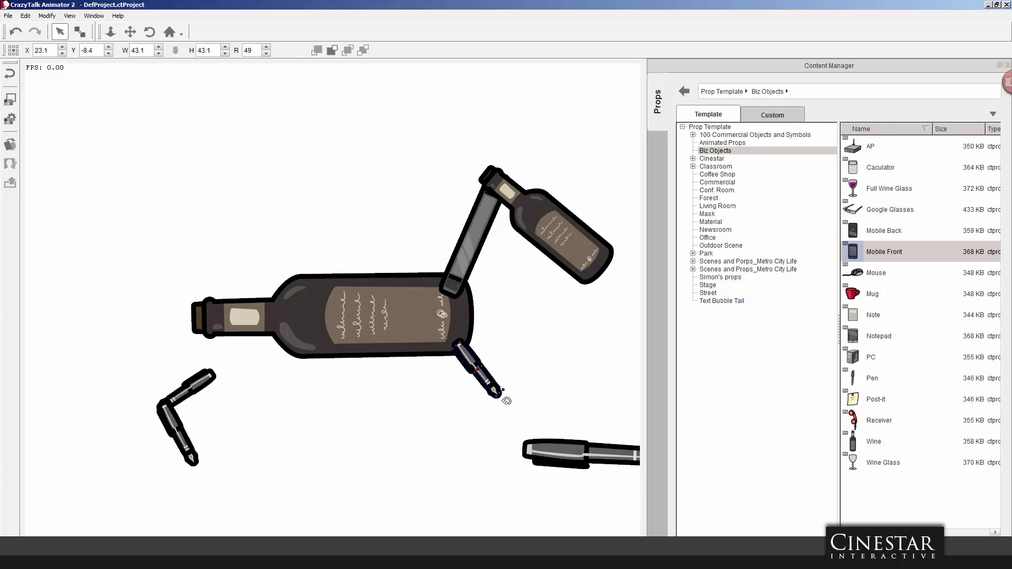
Scale the front leg's lower pen to about 49, attach it to the upper pen's tip, and rotate it to point down.
drag(520, 453, 386, 416)
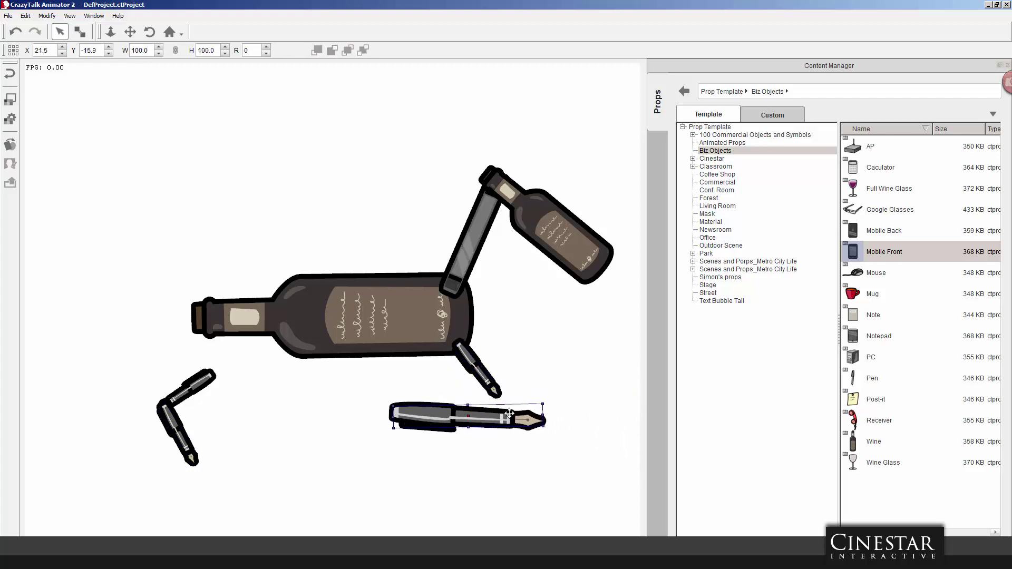
drag(546, 401, 506, 408)
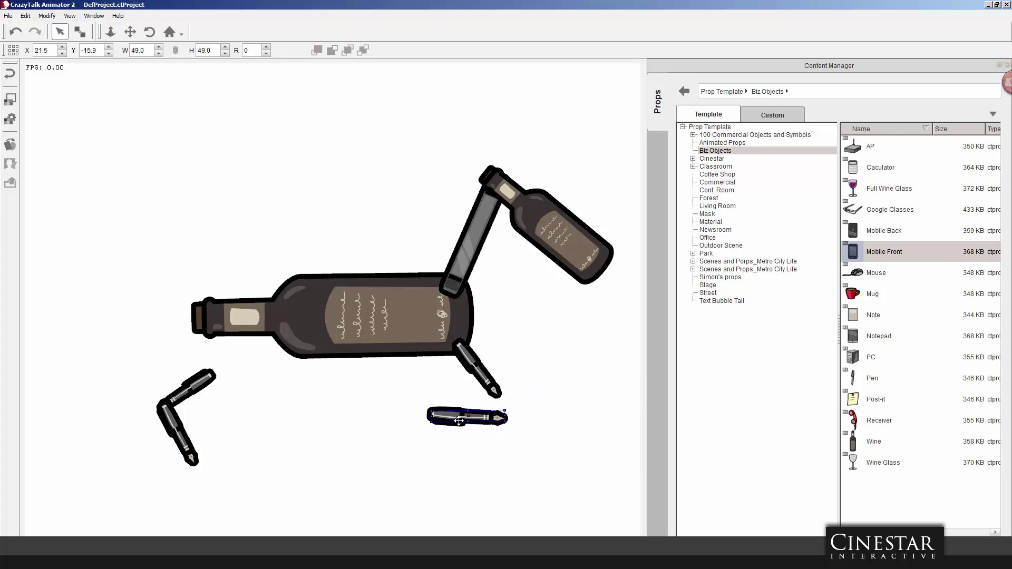
drag(447, 416, 510, 397)
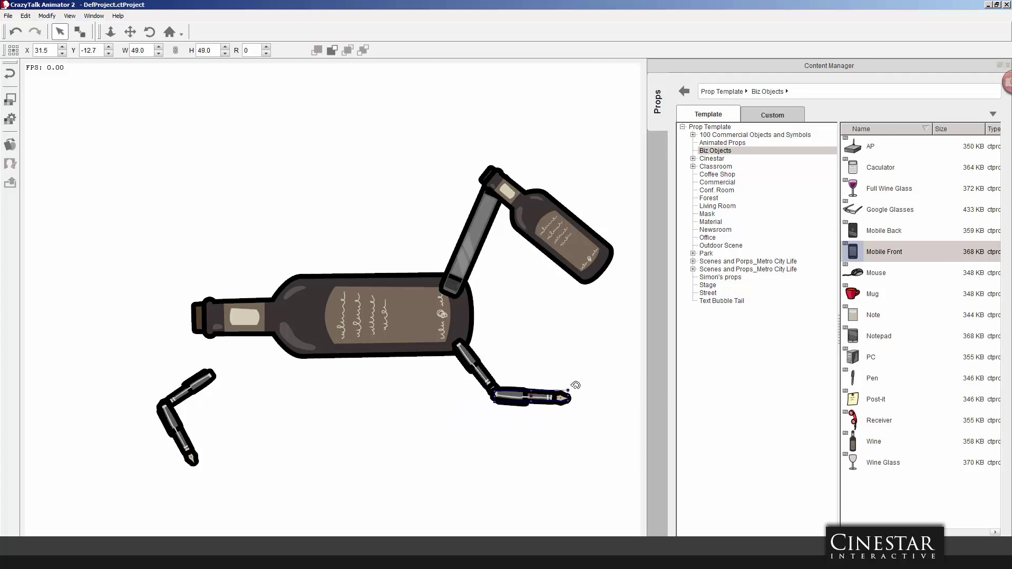
drag(574, 385, 497, 420)
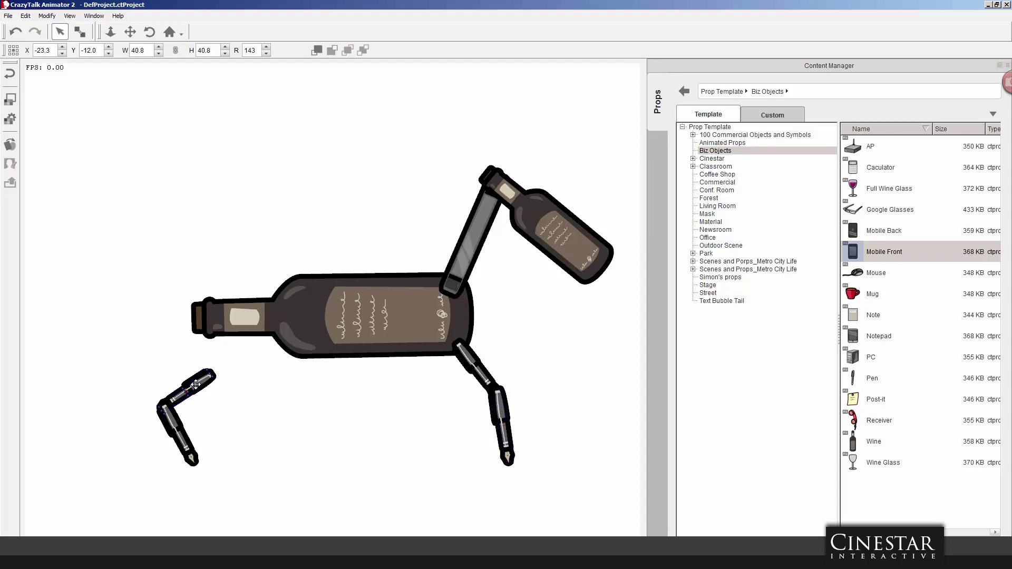
Attach the rear leg's two pens beneath the body bottle's shoulder, swinging the upper pen downward and the lower pen back toward the tail end.
drag(191, 392, 266, 363)
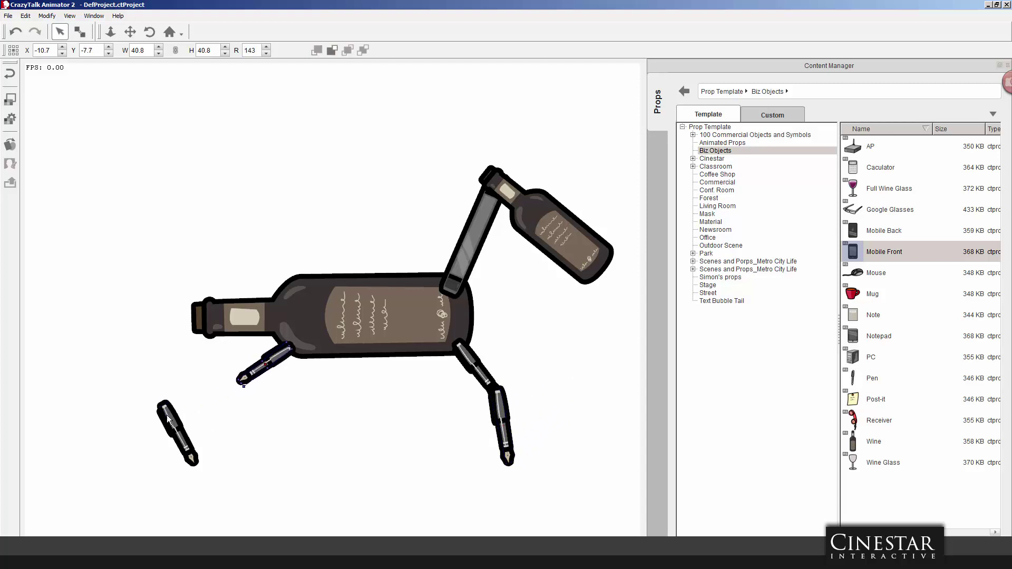
drag(167, 419, 280, 408)
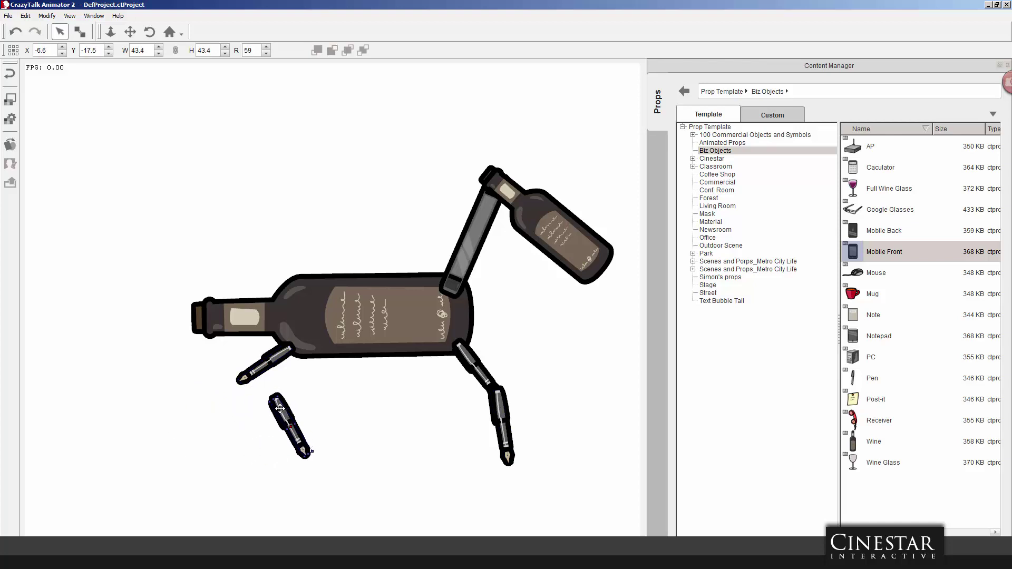
click(254, 373)
drag(266, 364, 285, 354)
drag(246, 389, 298, 412)
click(289, 416)
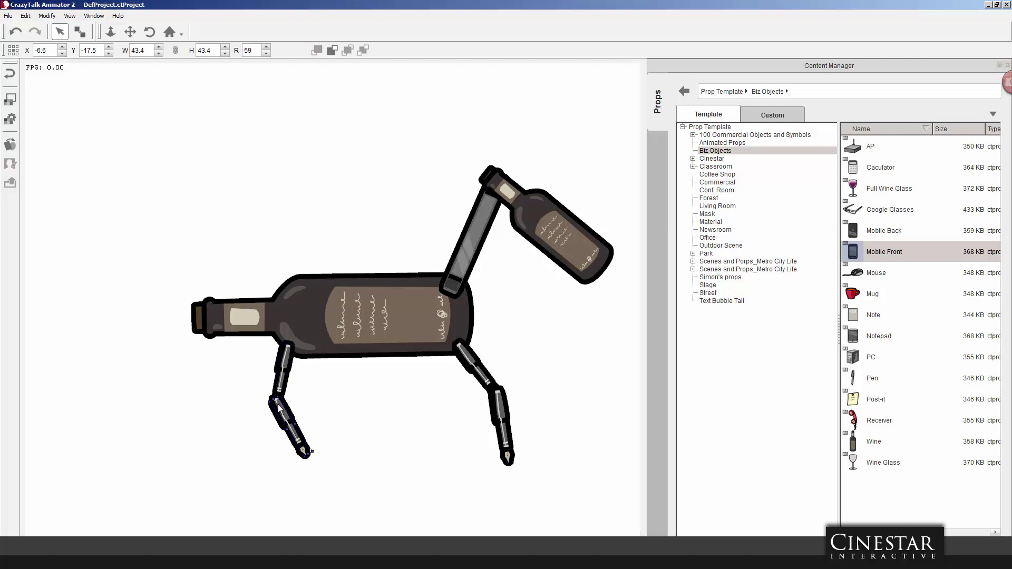
drag(314, 451, 269, 456)
Shrink the front leg's upper pen to about 37, and reattach the lower pen at its tip, scaled to 34.
click(471, 367)
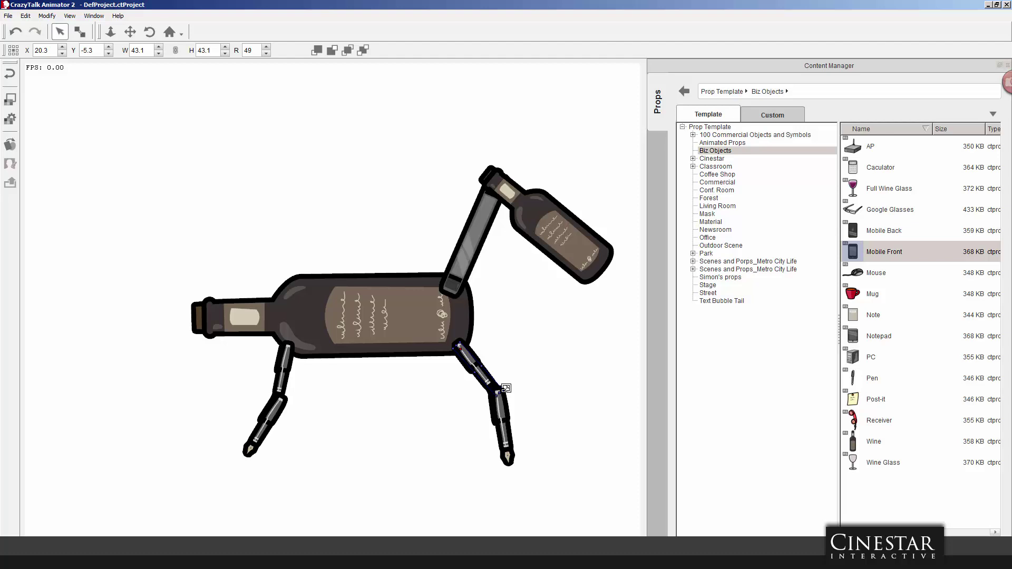
drag(506, 390, 501, 387)
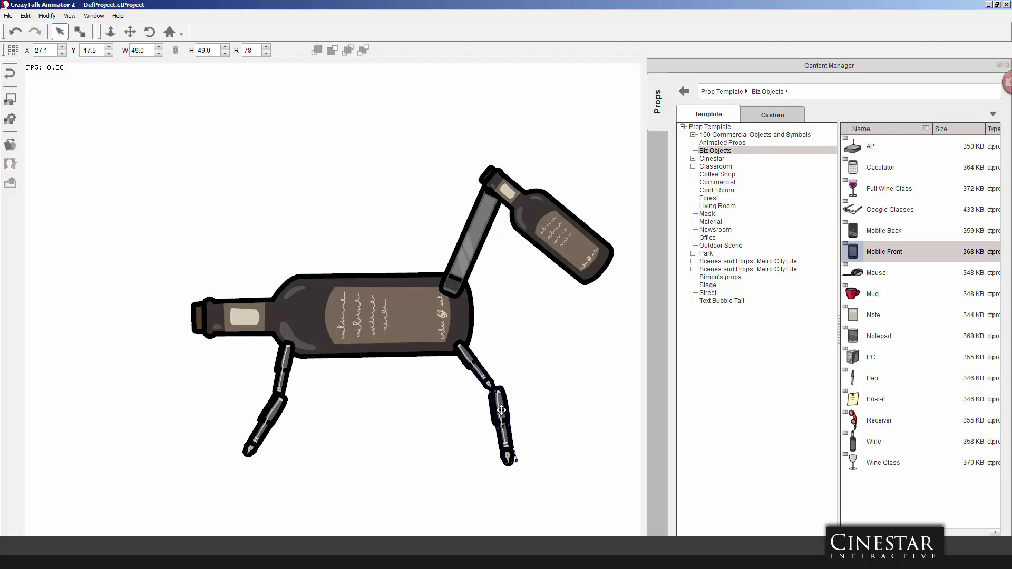
click(495, 407)
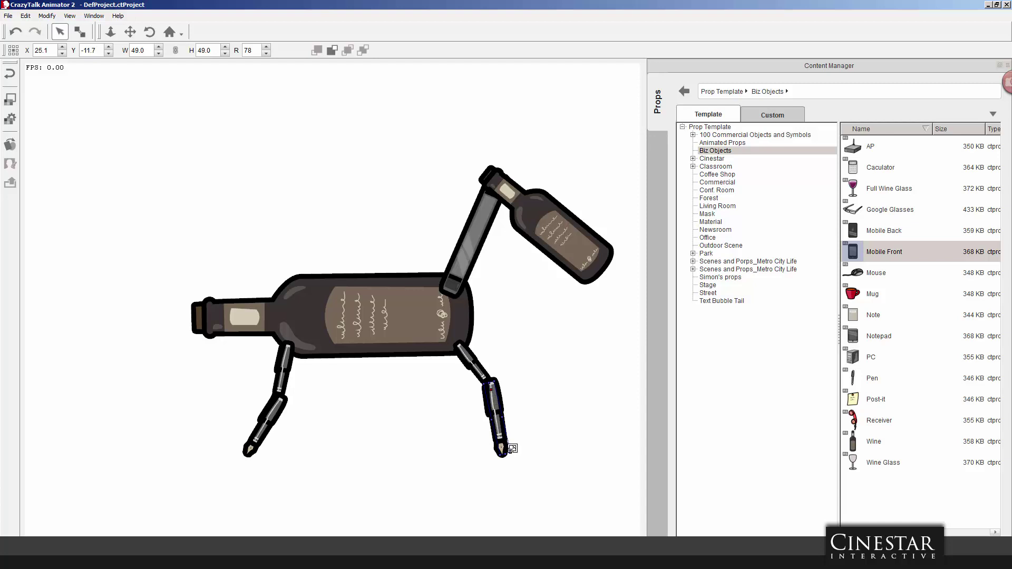
drag(514, 451, 503, 433)
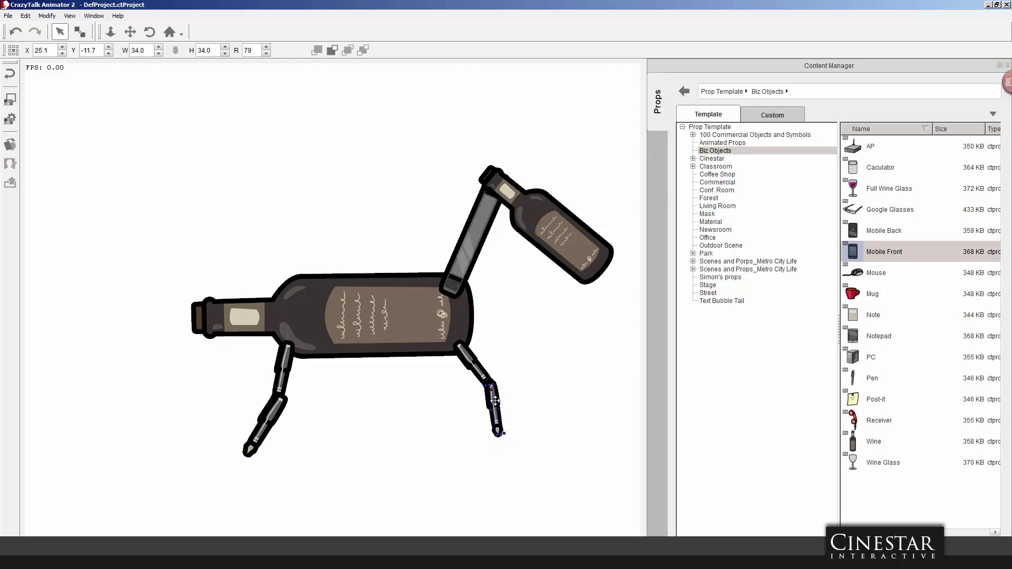
Raise the head bottle slightly at the top of the neck by rotating it to 37 degrees.
click(473, 252)
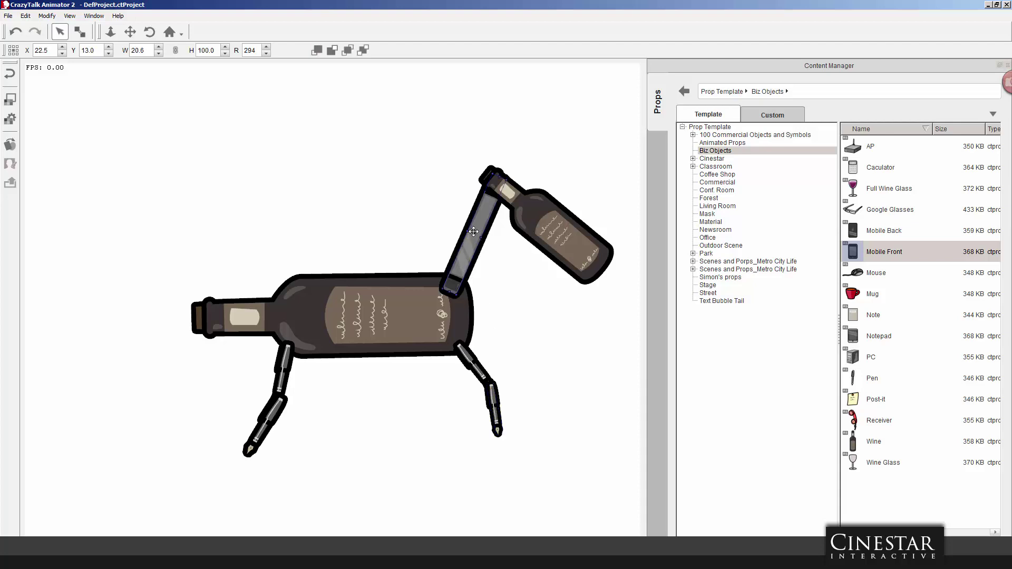
drag(474, 237, 477, 251)
click(532, 211)
drag(495, 182, 496, 182)
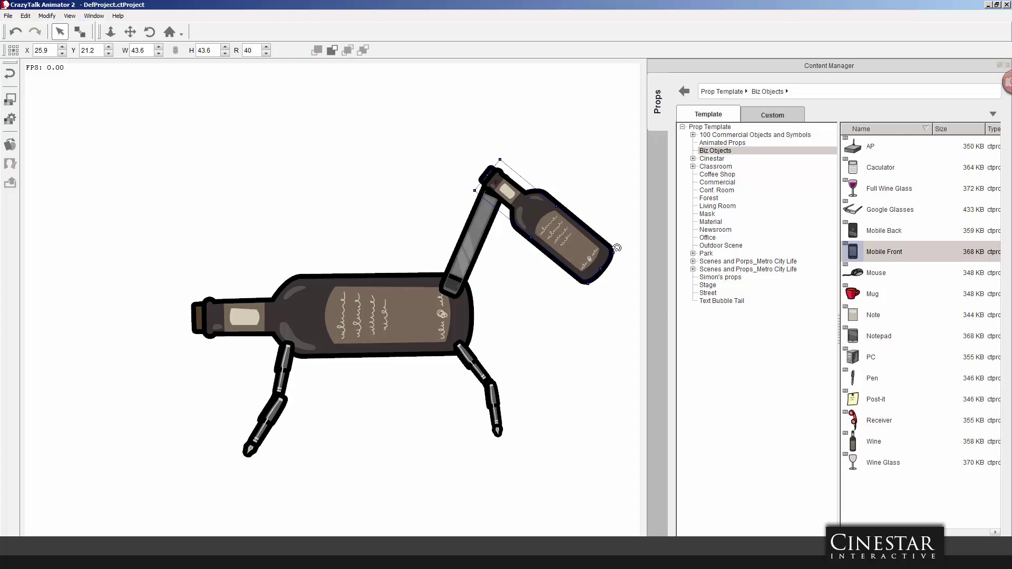
drag(458, 130, 529, 197)
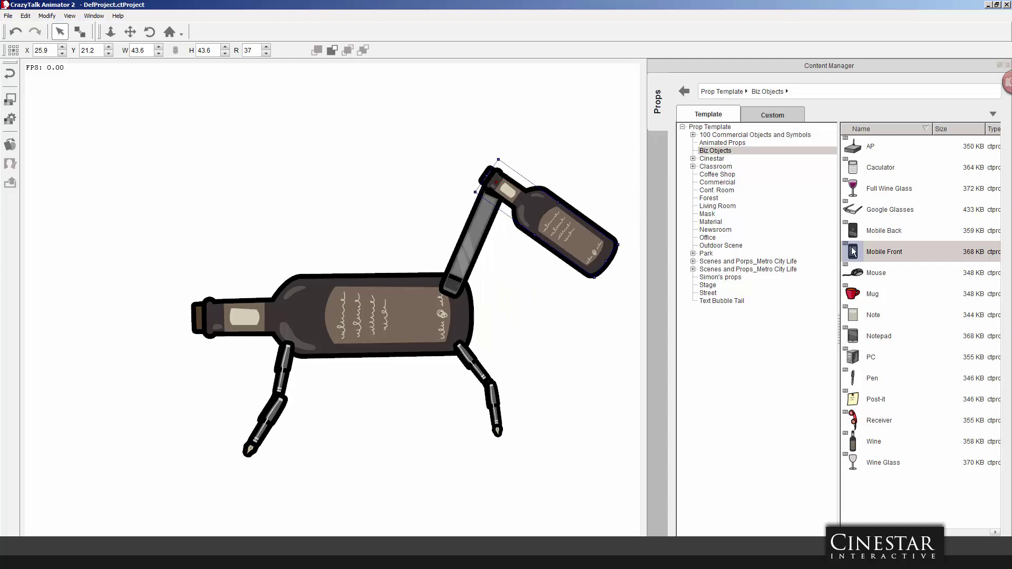
Add two Pen props as a tail from the body bottle's mouth, one about 29.5 at 320 degrees, the next about 21.8 at 113 degrees.
drag(854, 379, 592, 297)
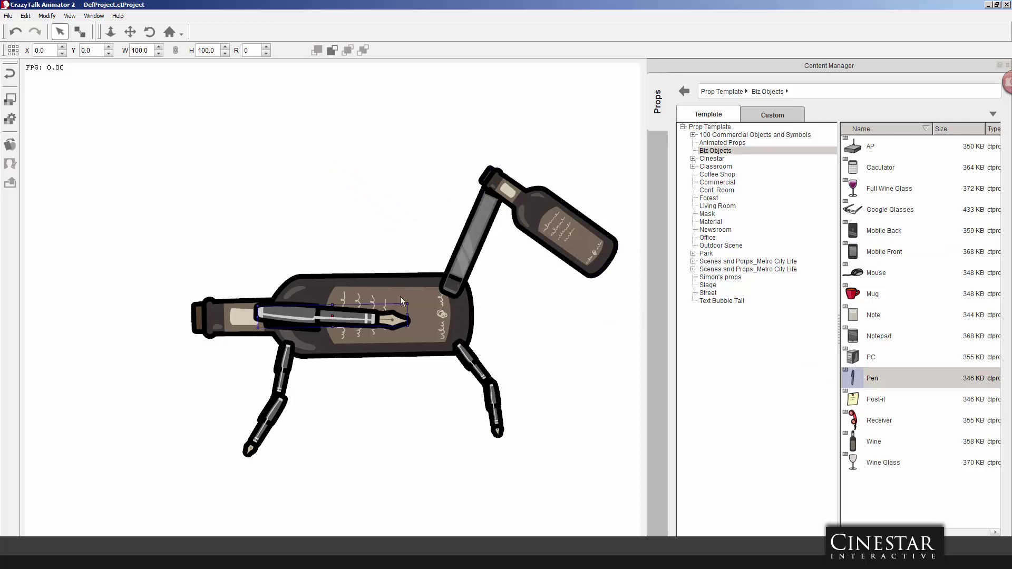
drag(407, 304, 155, 338)
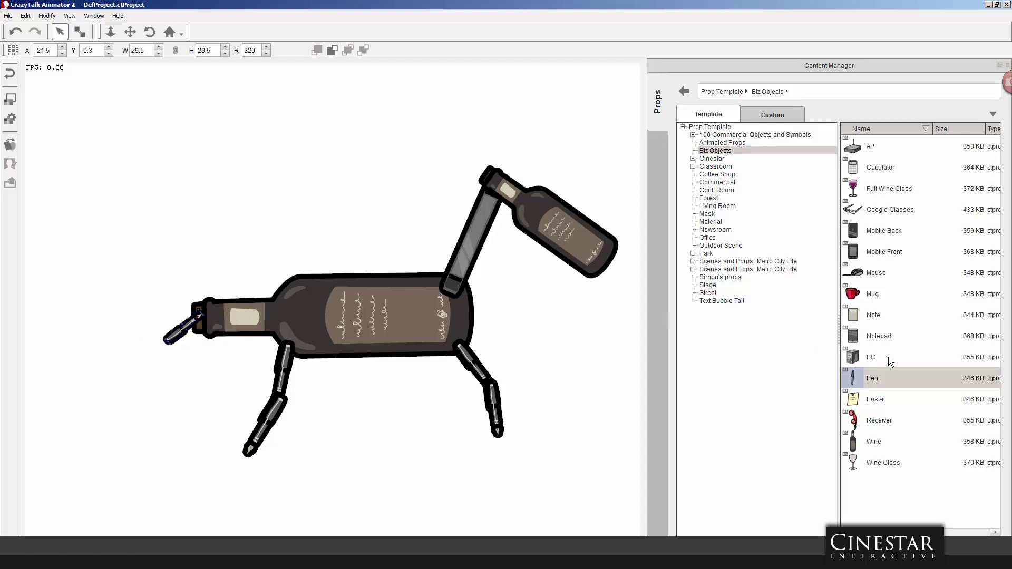
drag(853, 379, 151, 223)
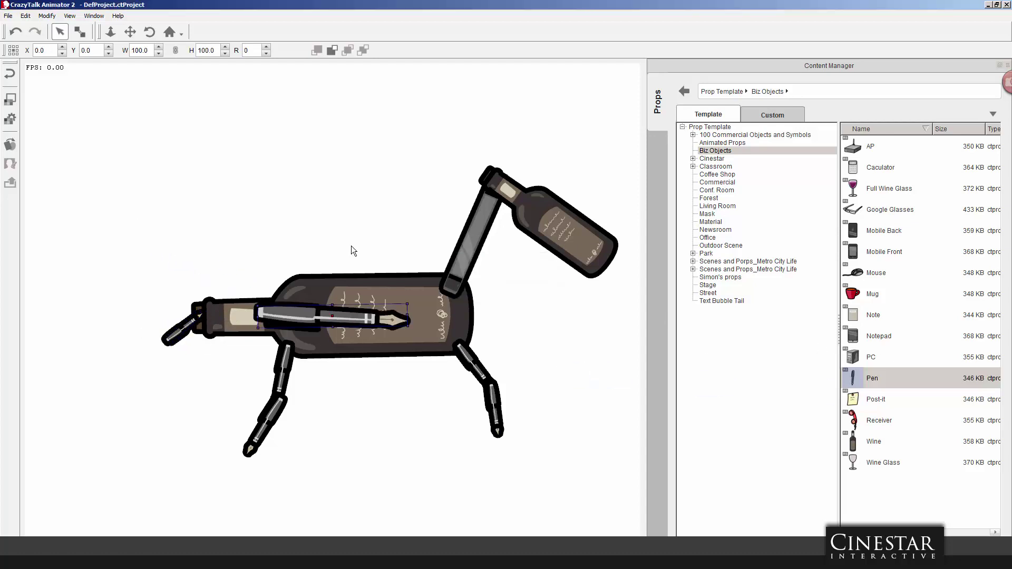
drag(408, 301, 161, 380)
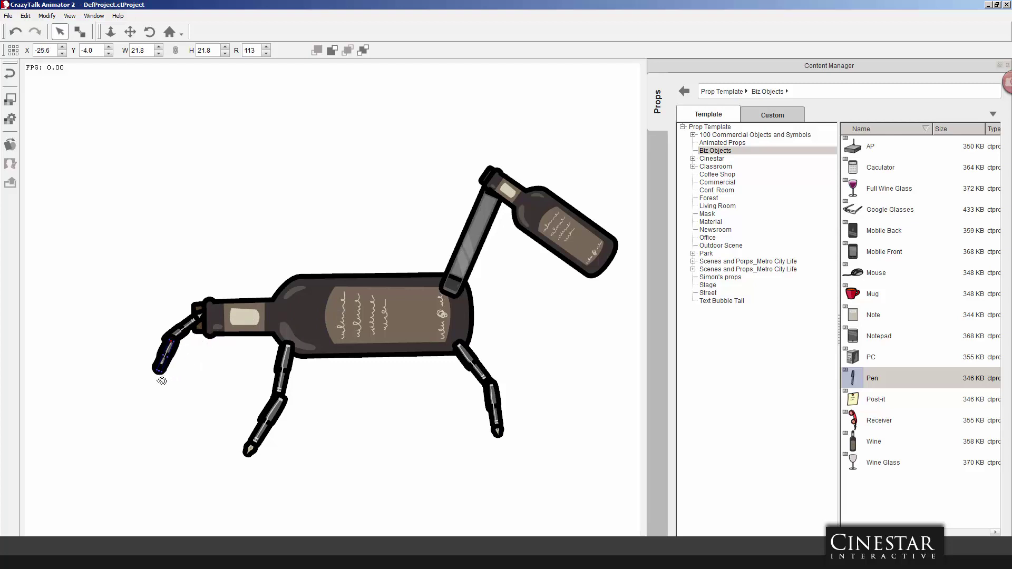
Add a third Pen prop as the tail's tip, scaled to about 21 and rotated to 135 degrees.
drag(856, 377, 402, 252)
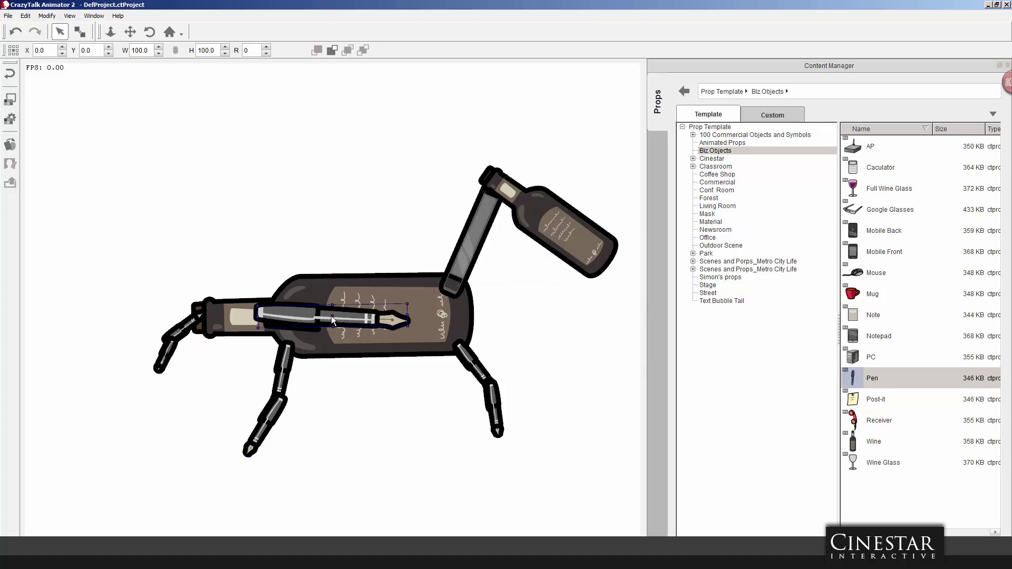
drag(268, 317, 261, 317)
drag(413, 298, 160, 365)
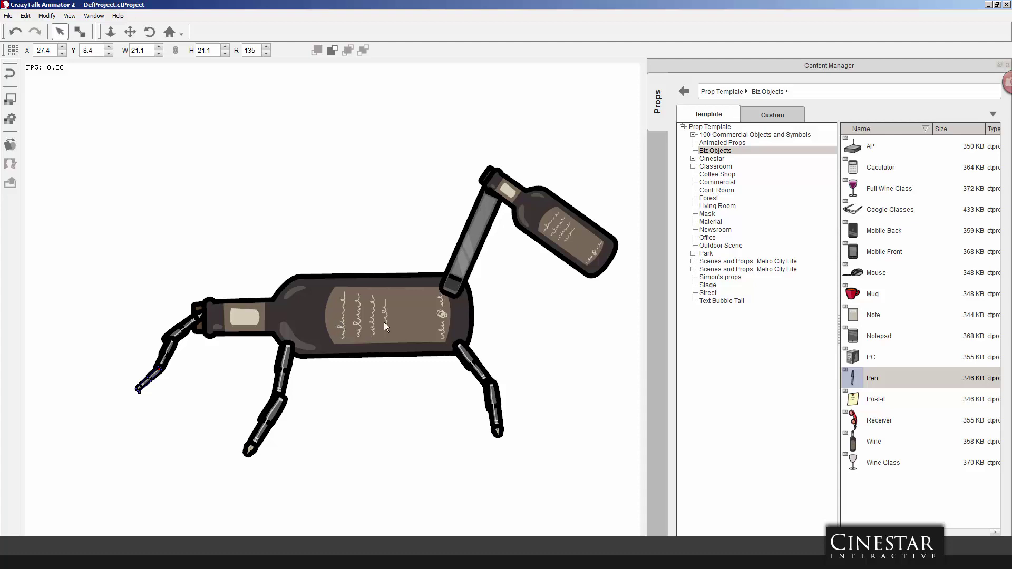
Link the neck to the body bottle, and test the attachment by moving the body to about X -0.7, Y -0.3.
click(463, 252)
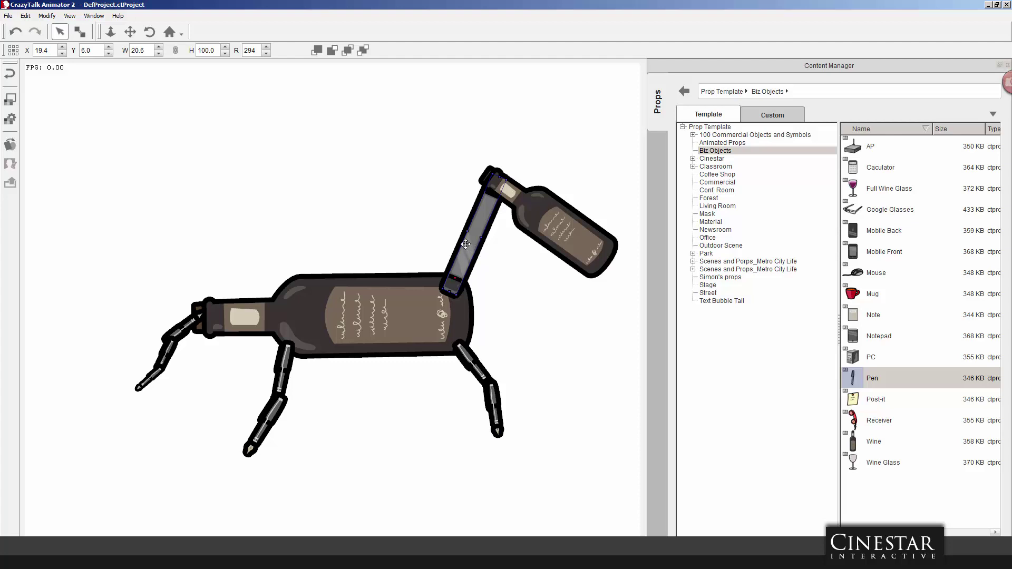
click(80, 32)
click(407, 310)
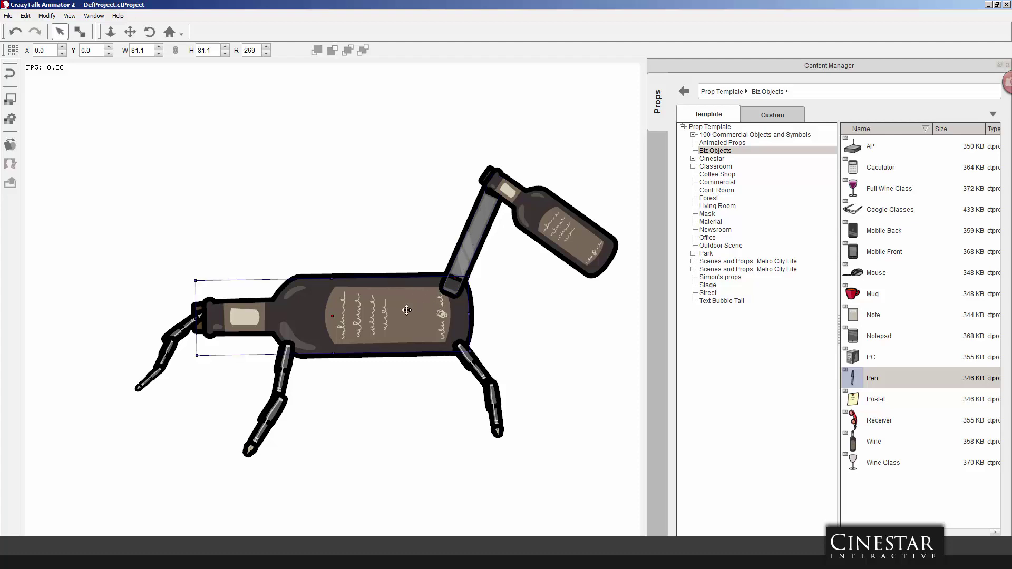
drag(407, 309, 401, 312)
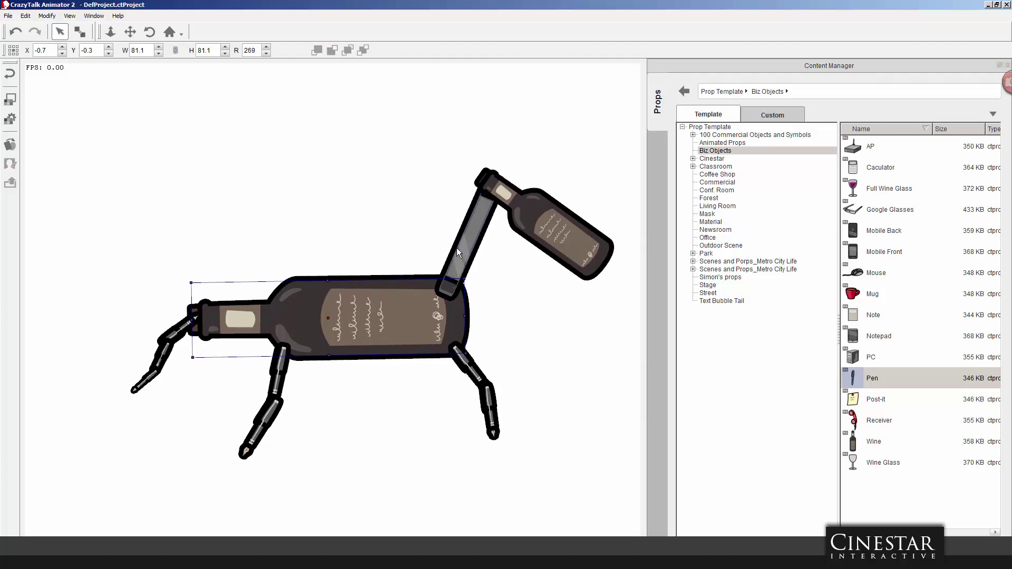
Link the head bottle to the neck, and link the upper and lower pens of the front and rear legs.
click(537, 207)
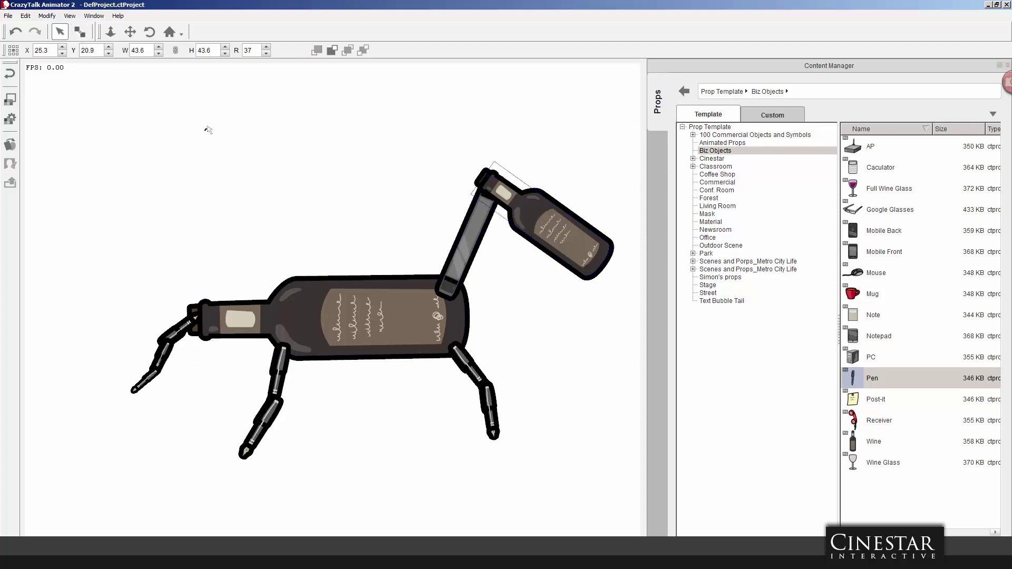
click(476, 230)
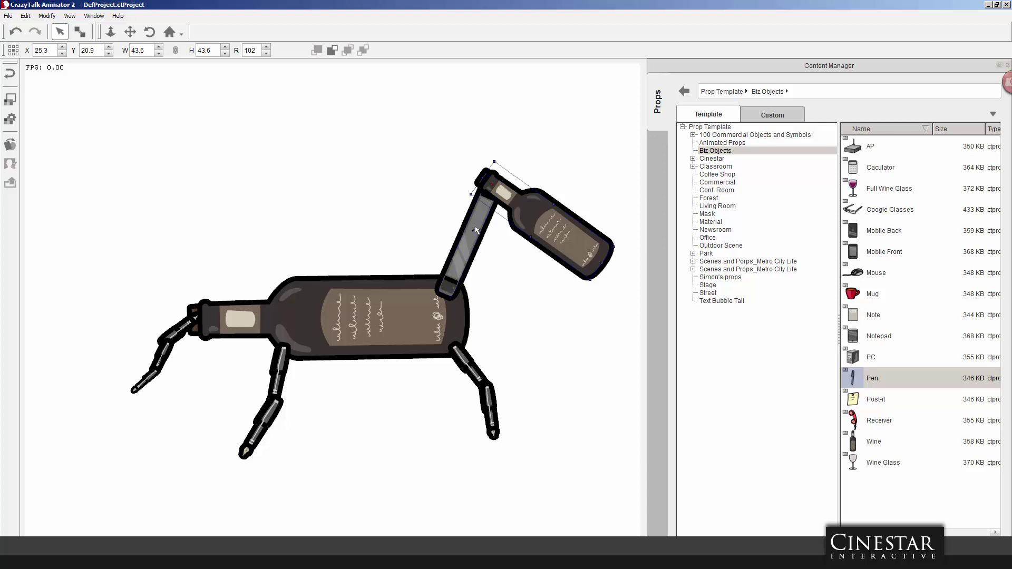
click(472, 372)
click(489, 403)
click(279, 363)
click(260, 432)
Link the three tail pens in a chain from the body bottle's mouth to the tail's tip.
click(186, 324)
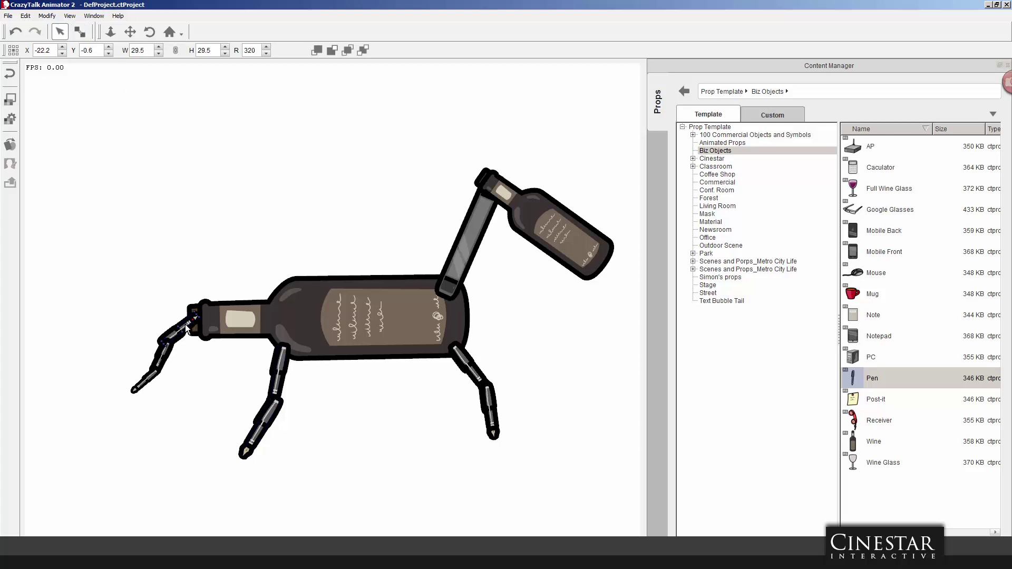
click(80, 34)
click(163, 352)
click(158, 361)
drag(167, 353, 152, 372)
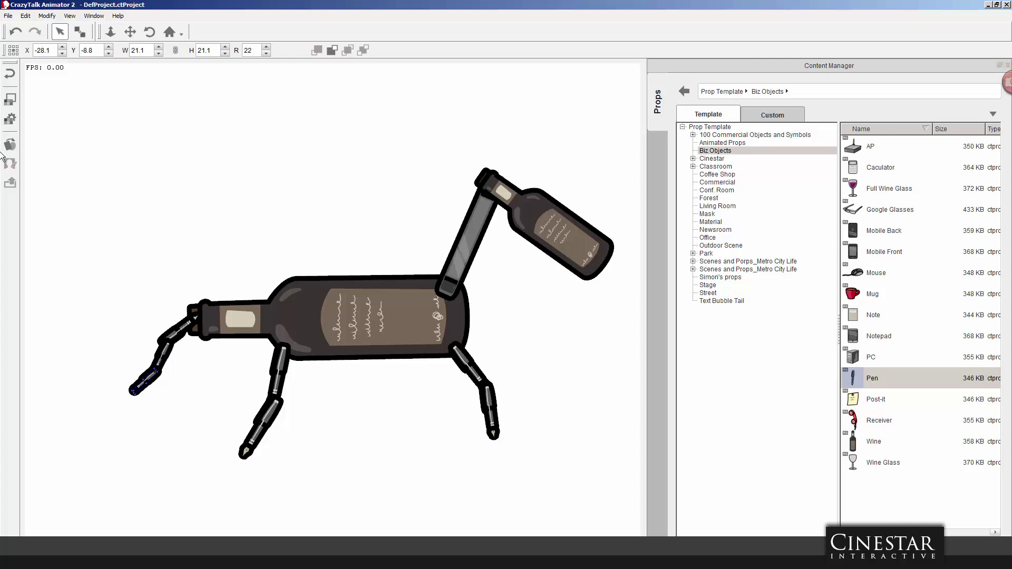
Set the creature upright at 0 degrees in the stage's lower-left corner, and reopen it in the prop composer.
click(10, 74)
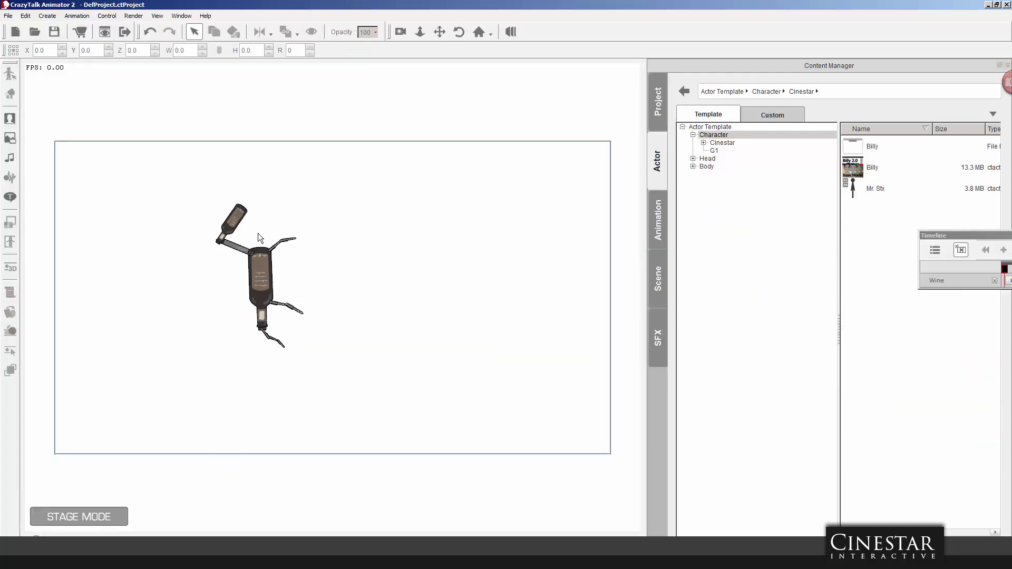
click(272, 273)
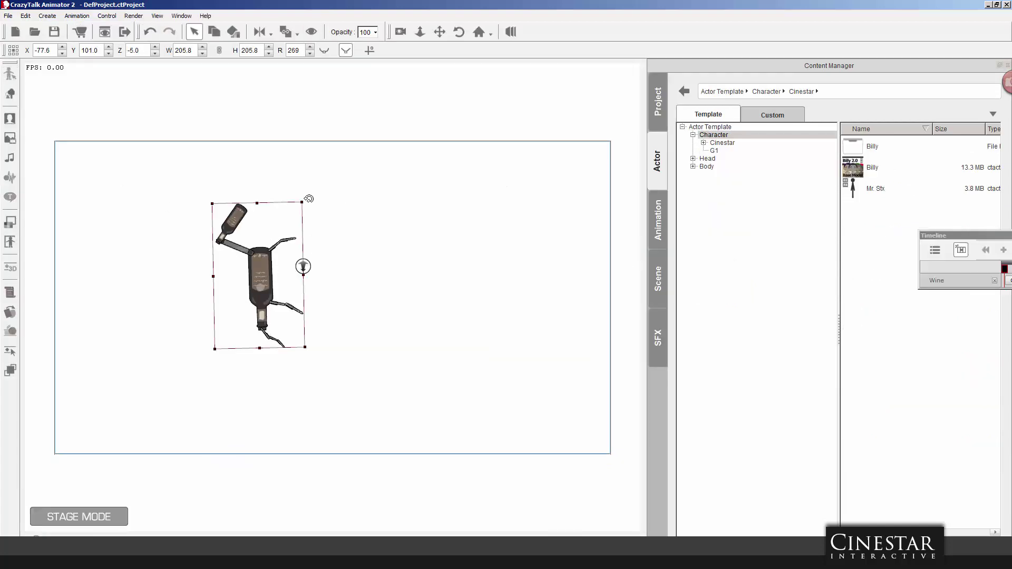
drag(309, 199, 375, 353)
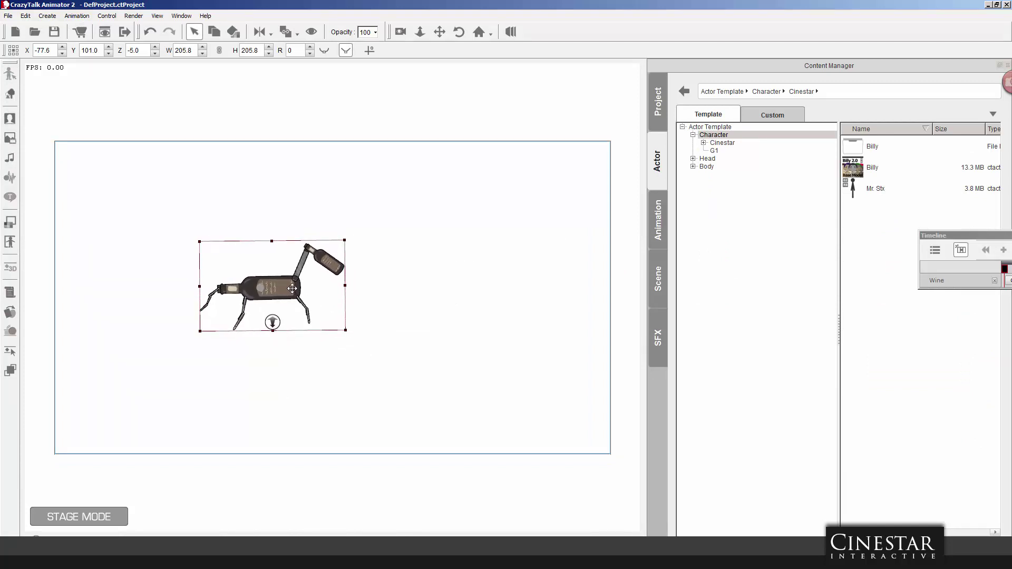
drag(292, 288, 174, 402)
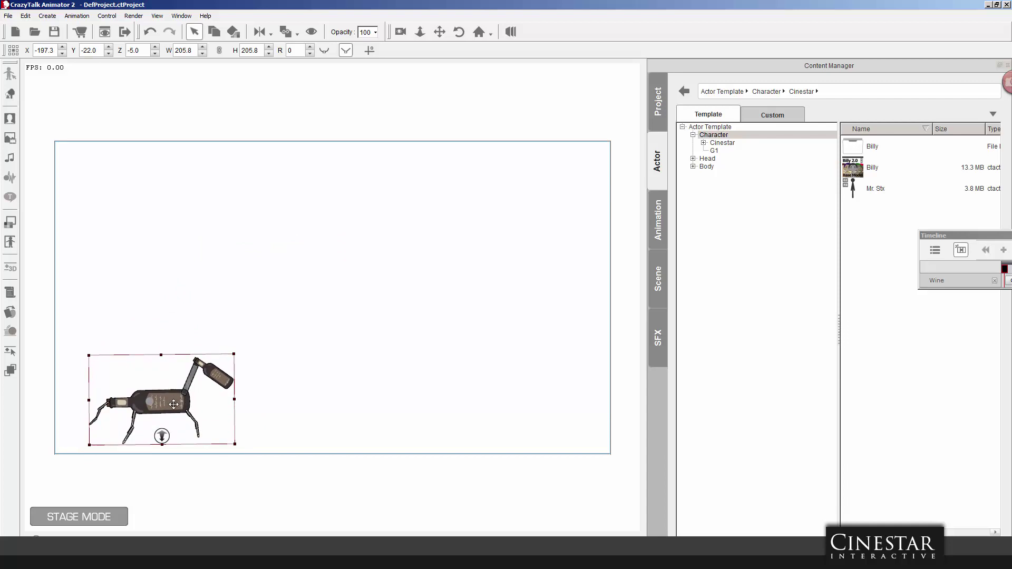
click(8, 94)
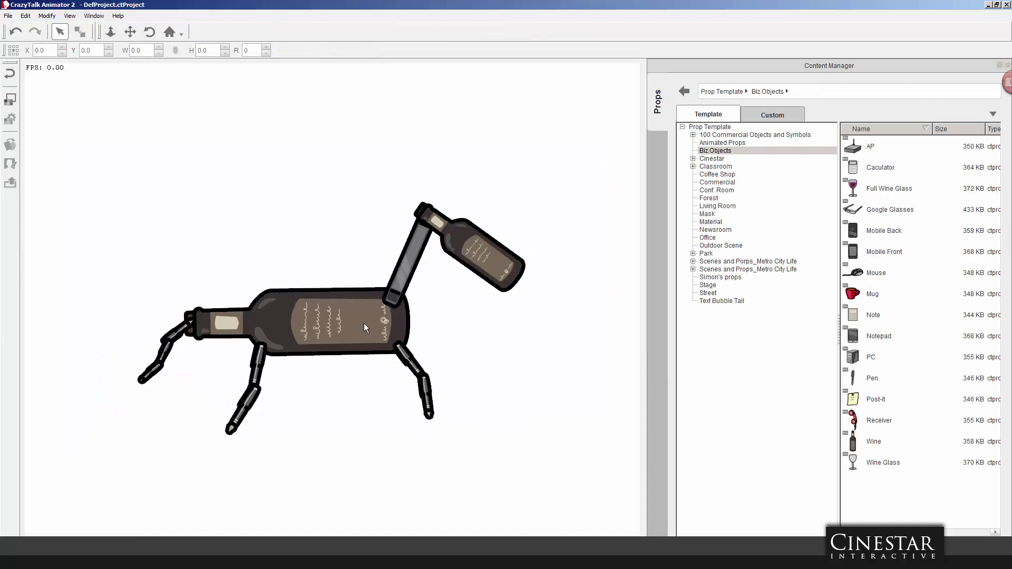
click(364, 323)
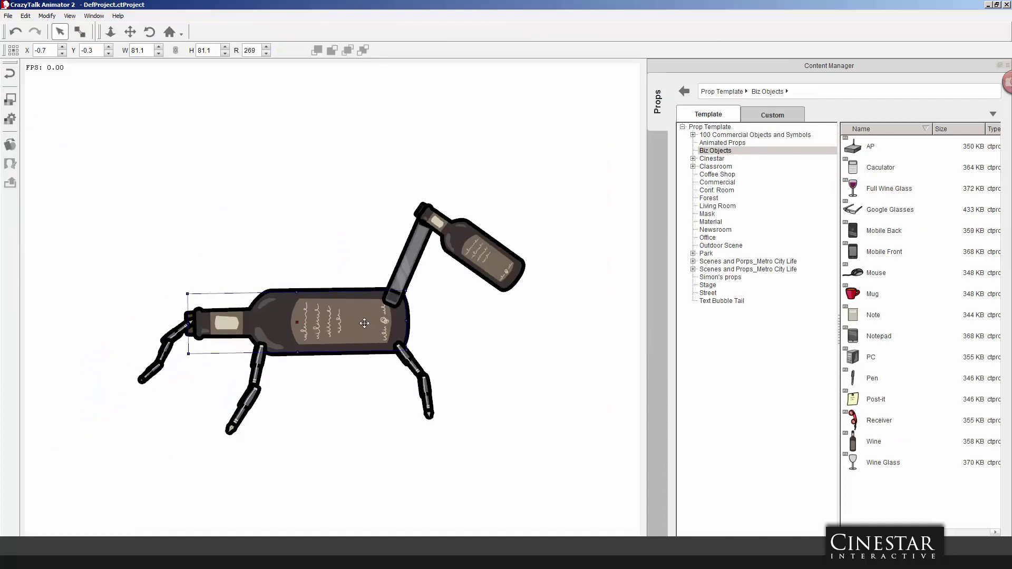
double_click(858, 381)
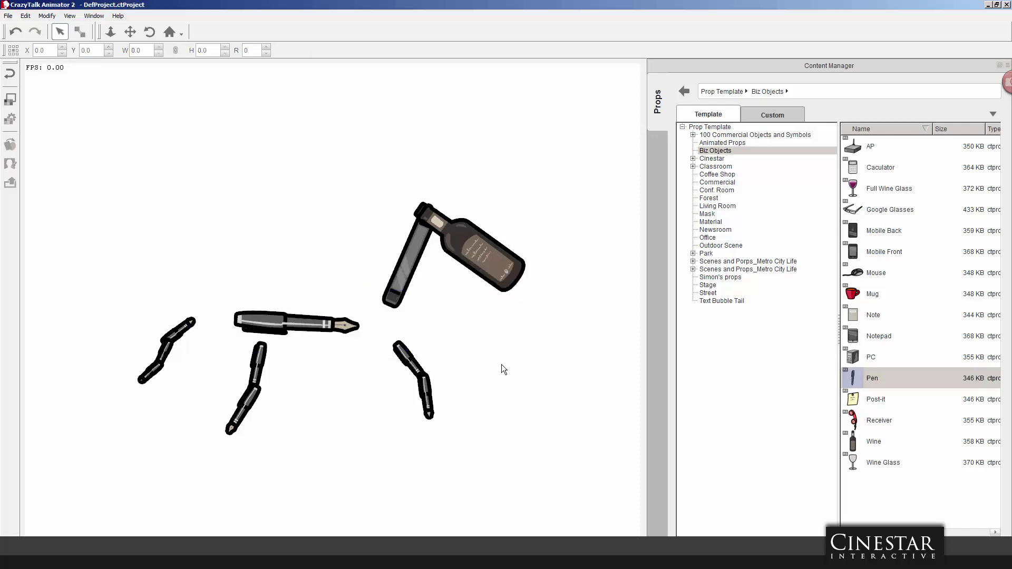
key(ctrl+z)
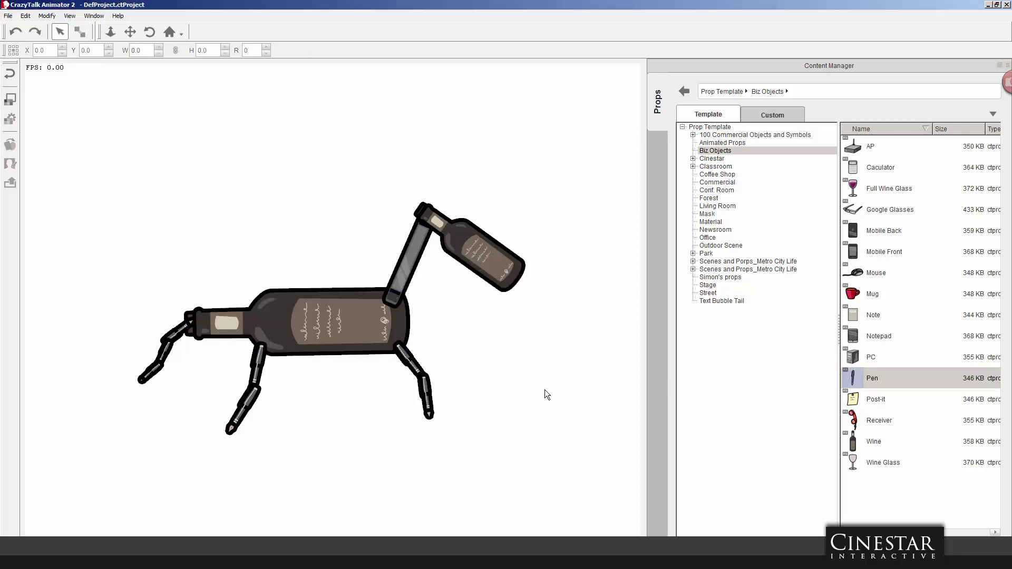
Add a Pen as the second front leg's upper part, sized 37.6 at 82 degrees, send it backward, and link it to the body bottle.
drag(854, 380, 536, 374)
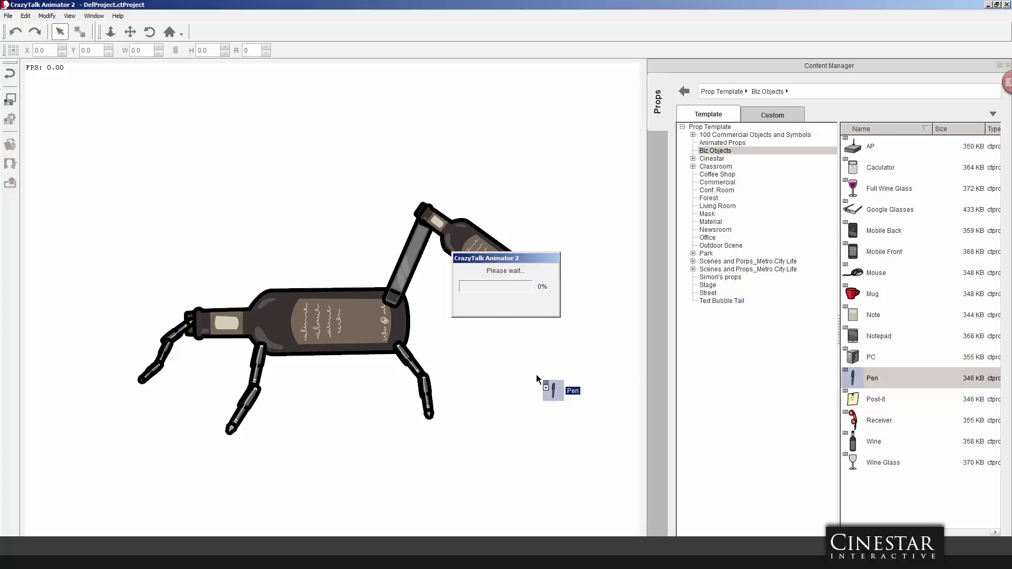
drag(279, 320, 411, 346)
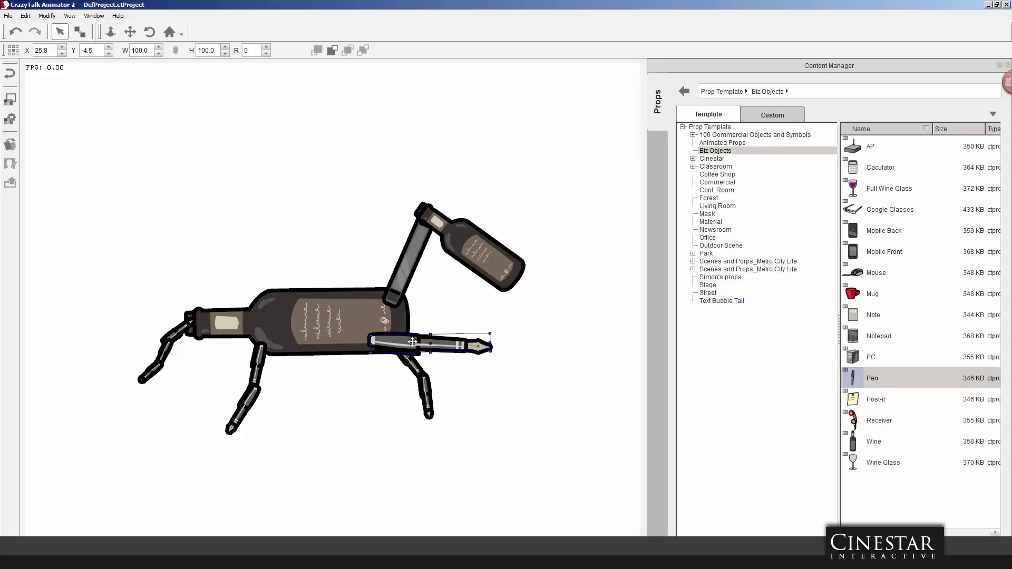
drag(492, 336, 443, 397)
drag(421, 313, 380, 361)
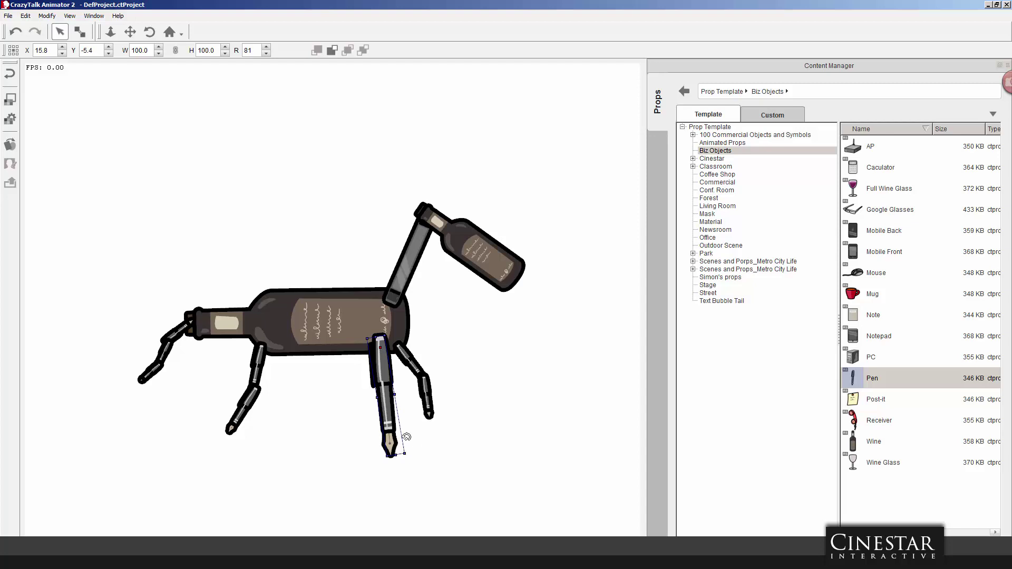
drag(405, 439, 389, 356)
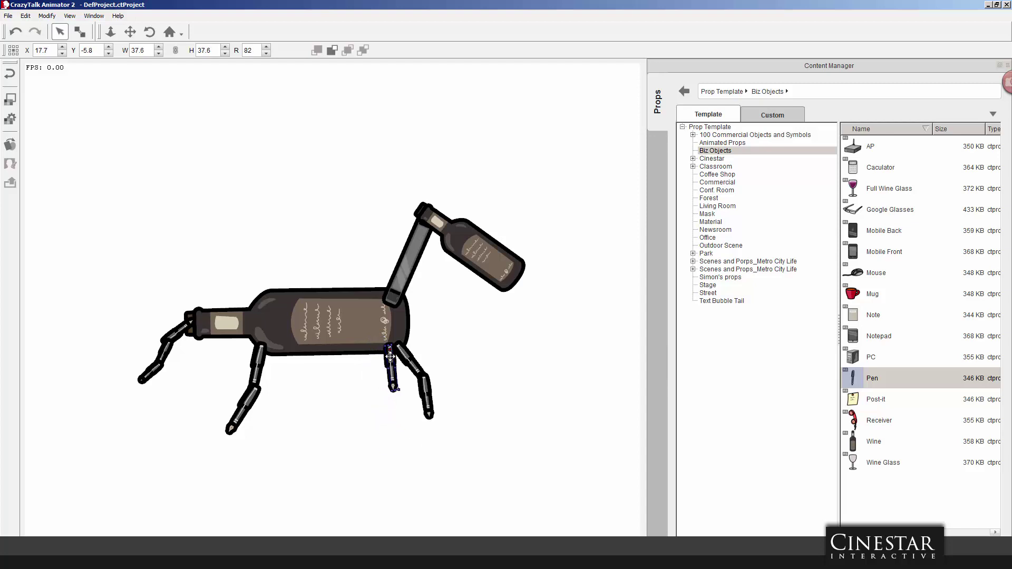
click(334, 48)
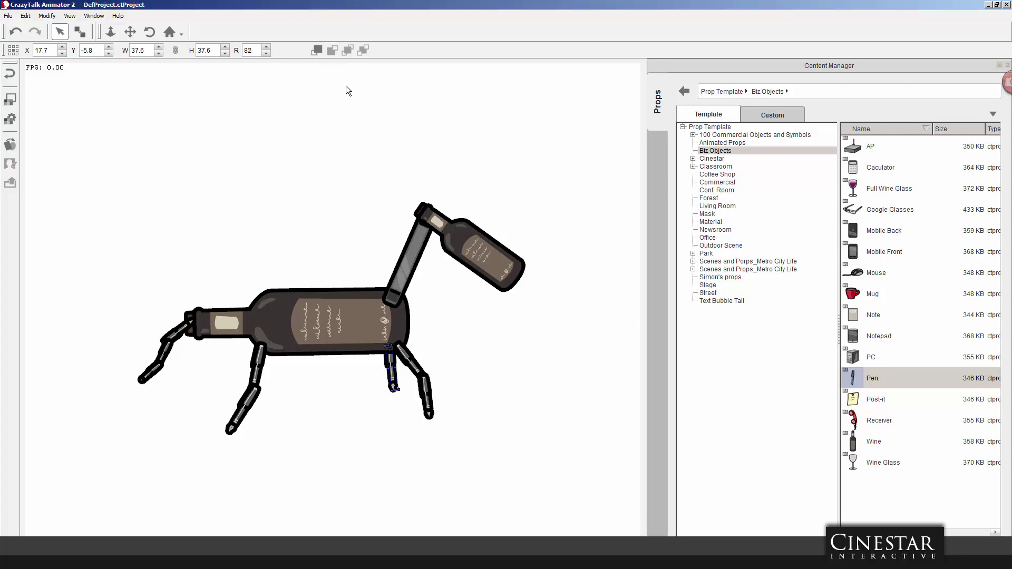
click(80, 32)
Add a Pen as the second front leg's lower part, sized 30.6 at 98 degrees, around X 18.4, Y -13.3.
drag(855, 380, 457, 353)
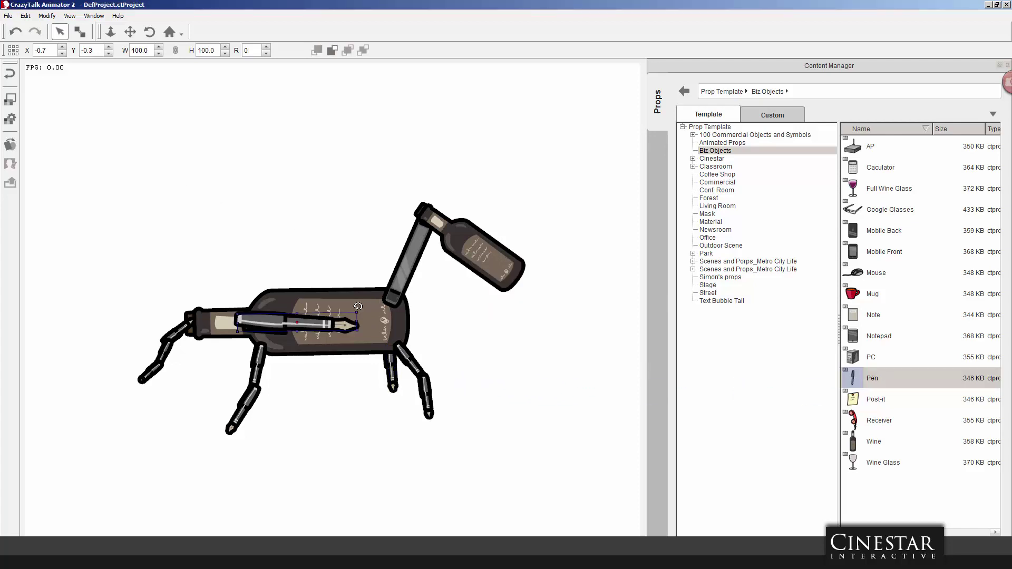
drag(356, 313, 402, 388)
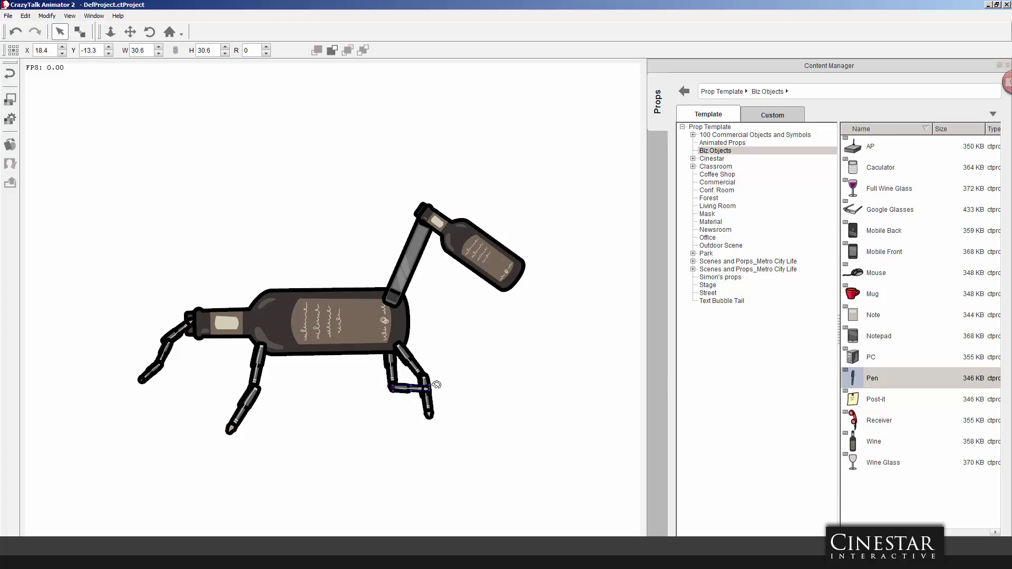
drag(431, 386, 388, 421)
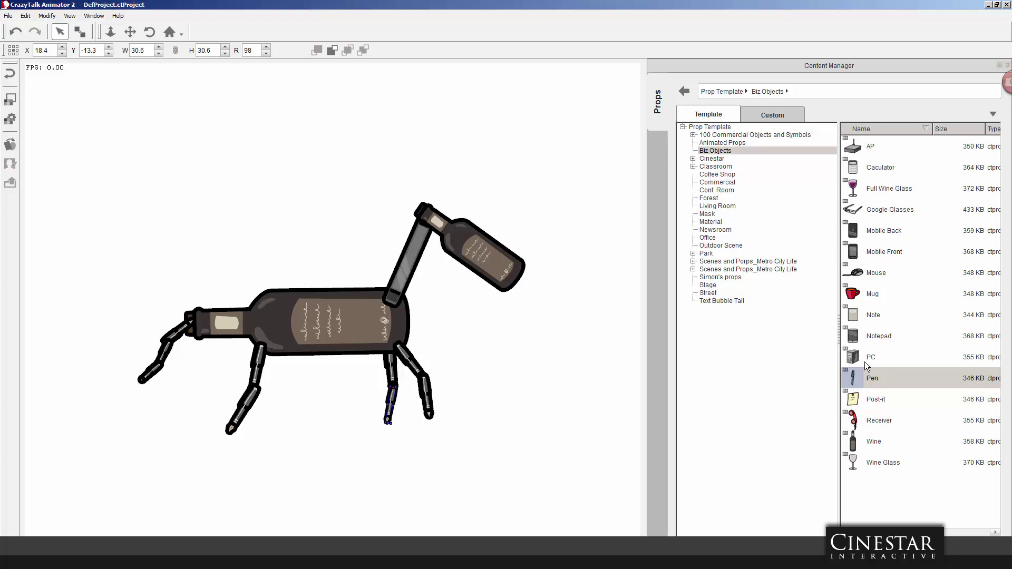
Add a Pen as the second rear leg's upper part, sized 38.5 at 75 degrees near X -6.1, Y -6.0, and link it to the body.
drag(859, 381, 286, 186)
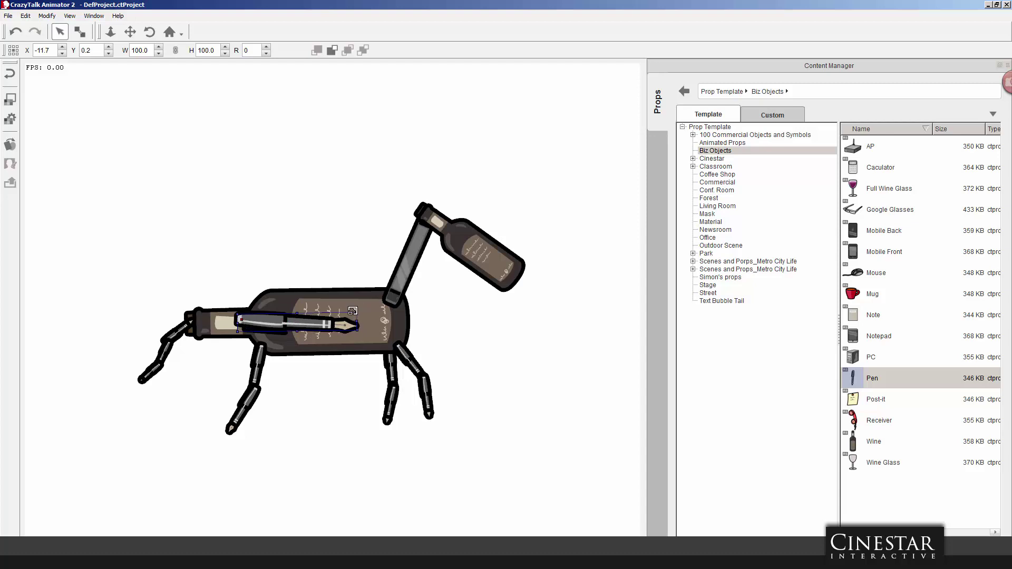
drag(357, 313, 265, 358)
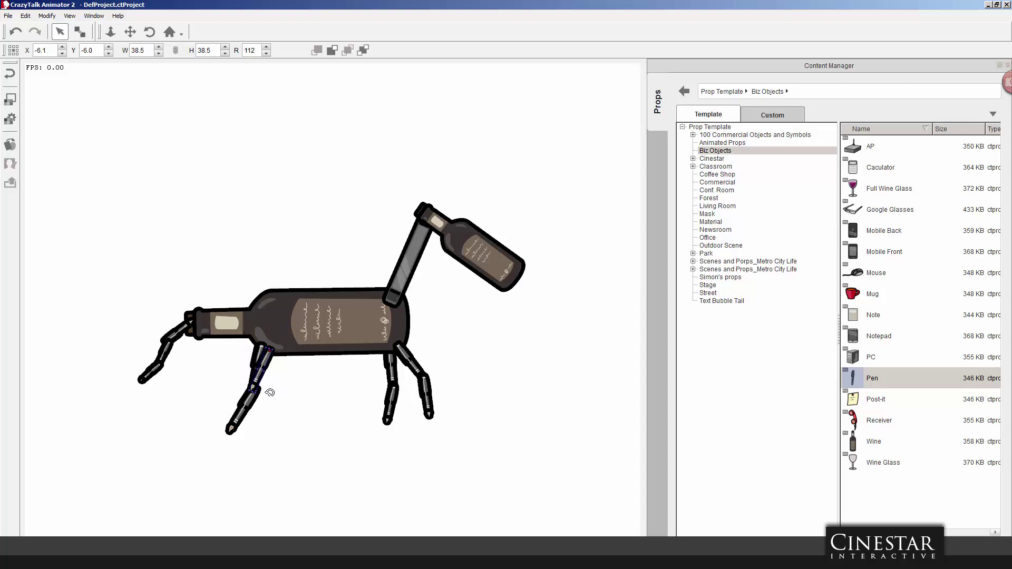
drag(269, 393, 296, 390)
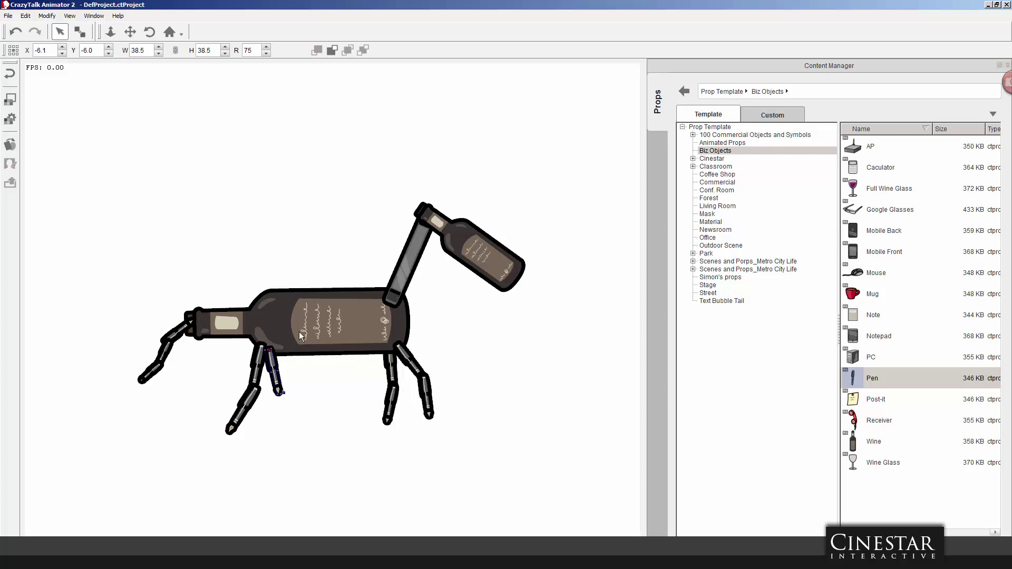
click(80, 31)
click(76, 34)
Add a Pen as the second rear leg's lower part, sized 37.9 at 109 degrees, around X -4.7, Y -14.0.
drag(248, 150, 249, 150)
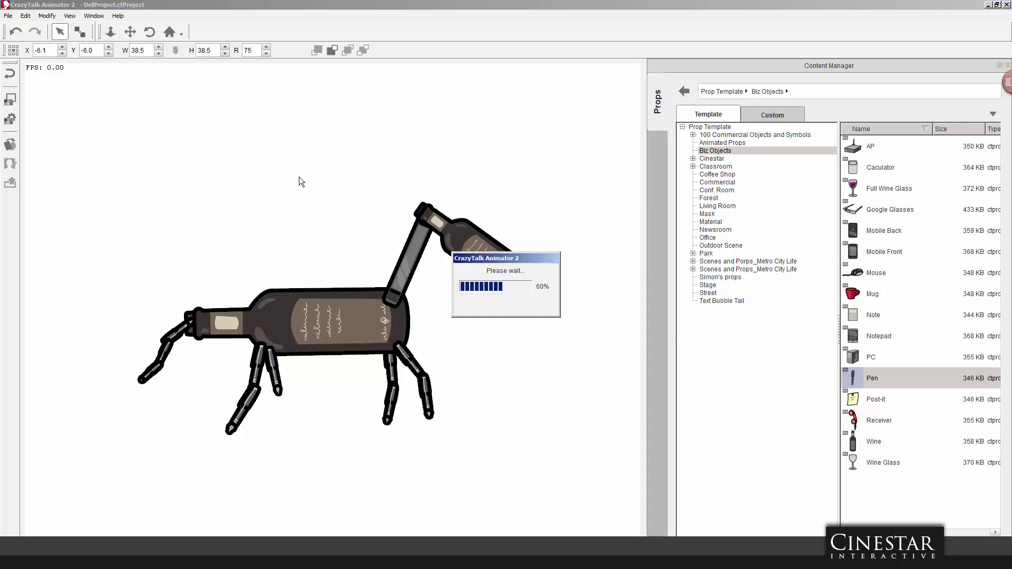
drag(358, 310, 320, 322)
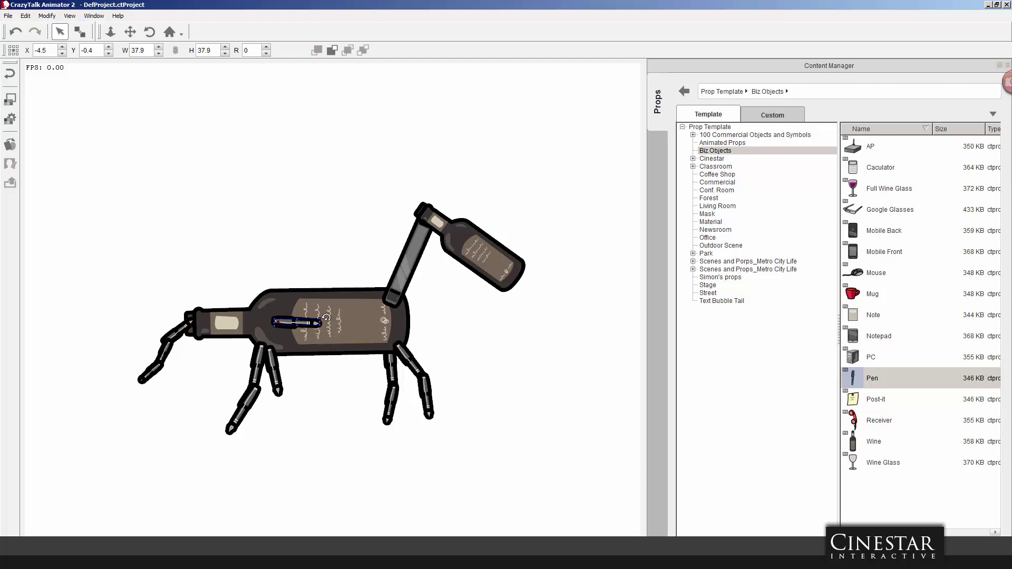
drag(326, 317, 272, 402)
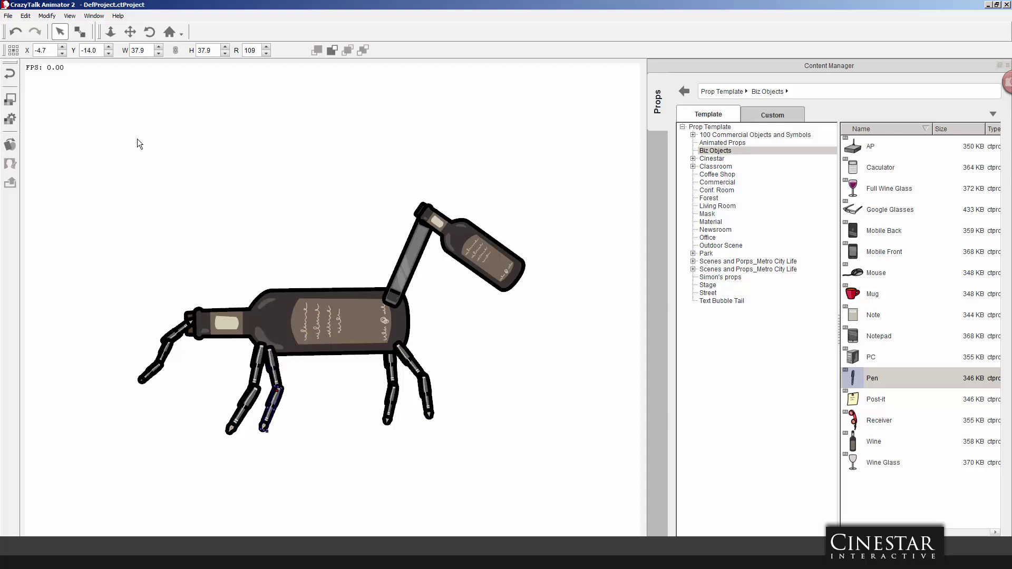
Send the second rear leg's upper pen behind the body, and swing the leg's joints, leaving the upper pen at 66 degrees.
click(342, 369)
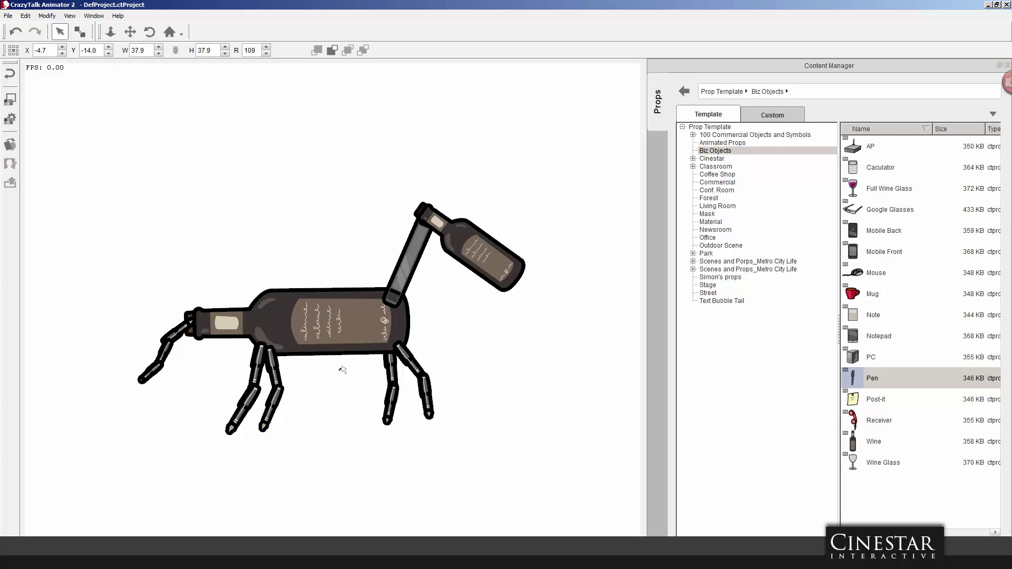
click(277, 369)
click(273, 357)
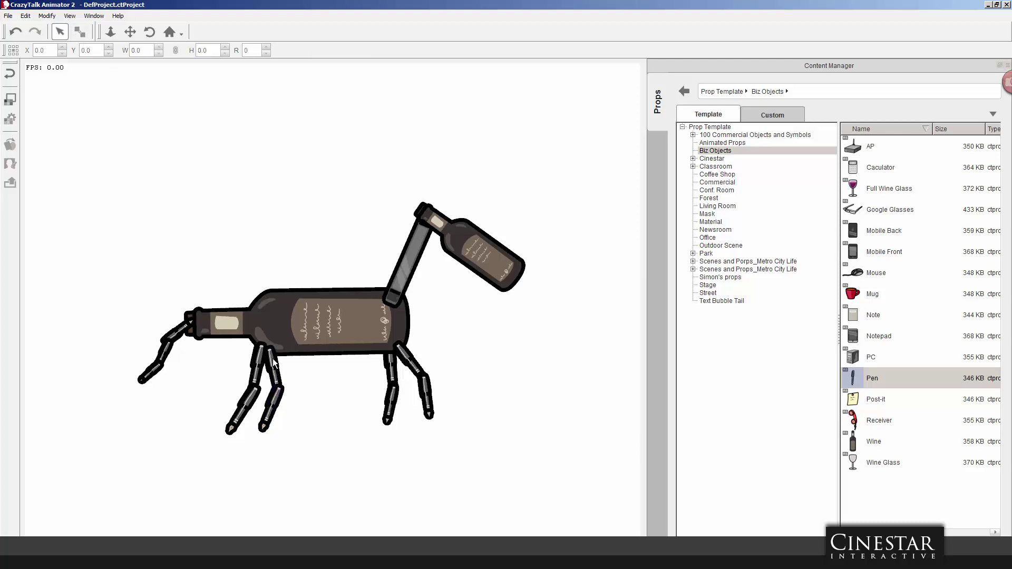
click(274, 364)
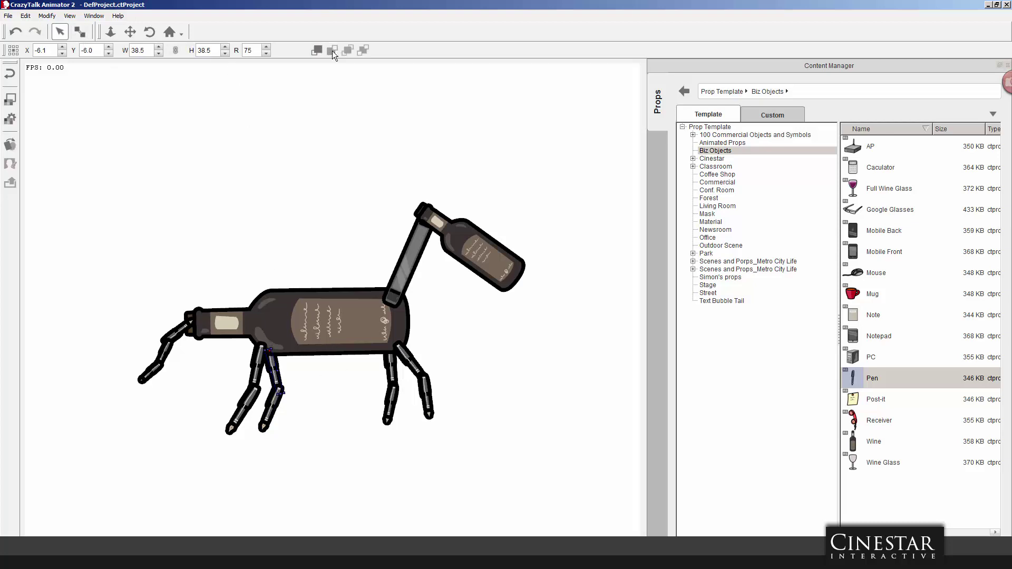
click(272, 406)
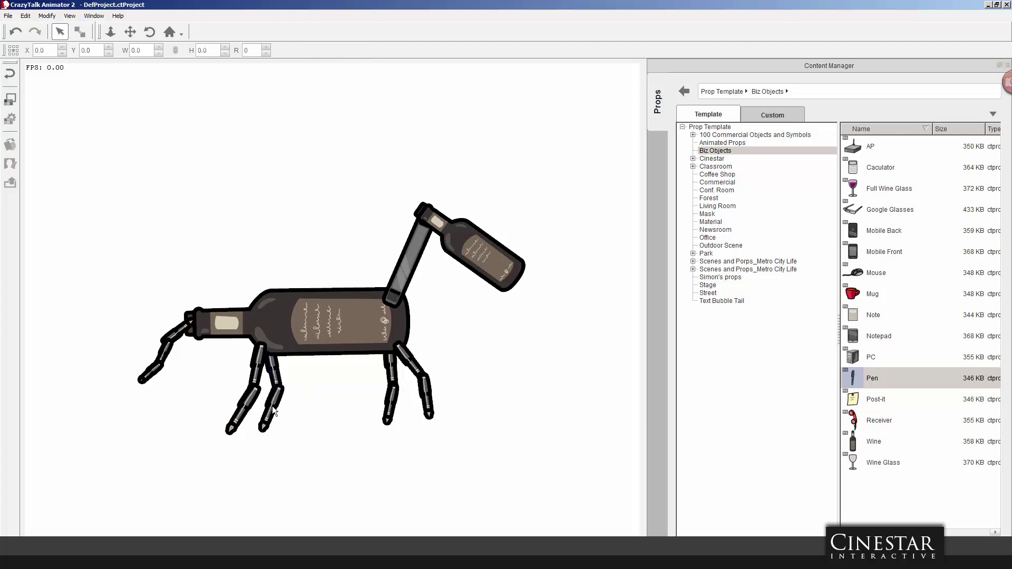
drag(273, 432, 298, 439)
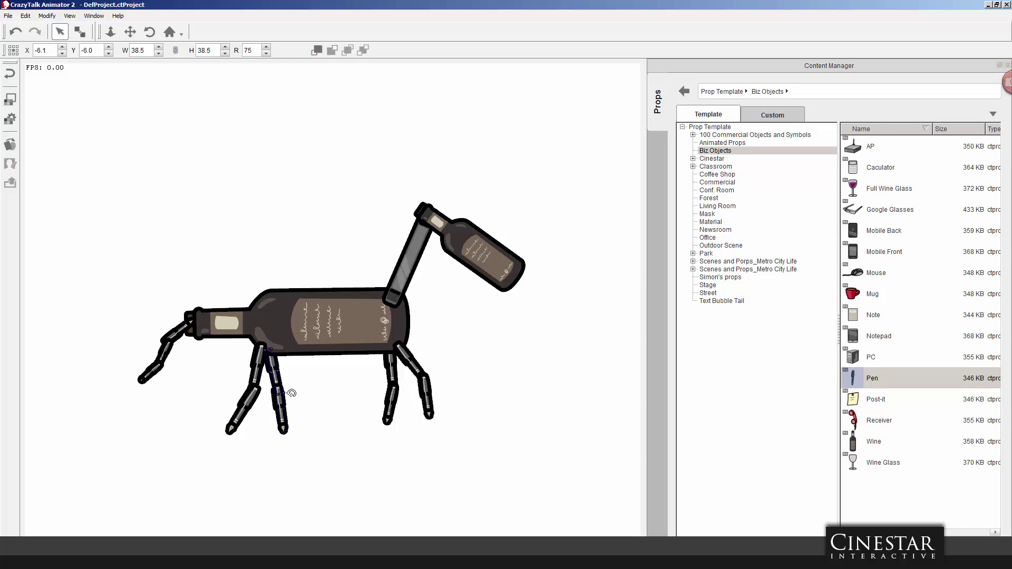
mouse_move(289, 393)
mouse_down()
mouse_move(316, 358)
mouse_move(343, 377)
mouse_move(307, 420)
mouse_move(337, 397)
mouse_move(302, 401)
mouse_up()
click(300, 364)
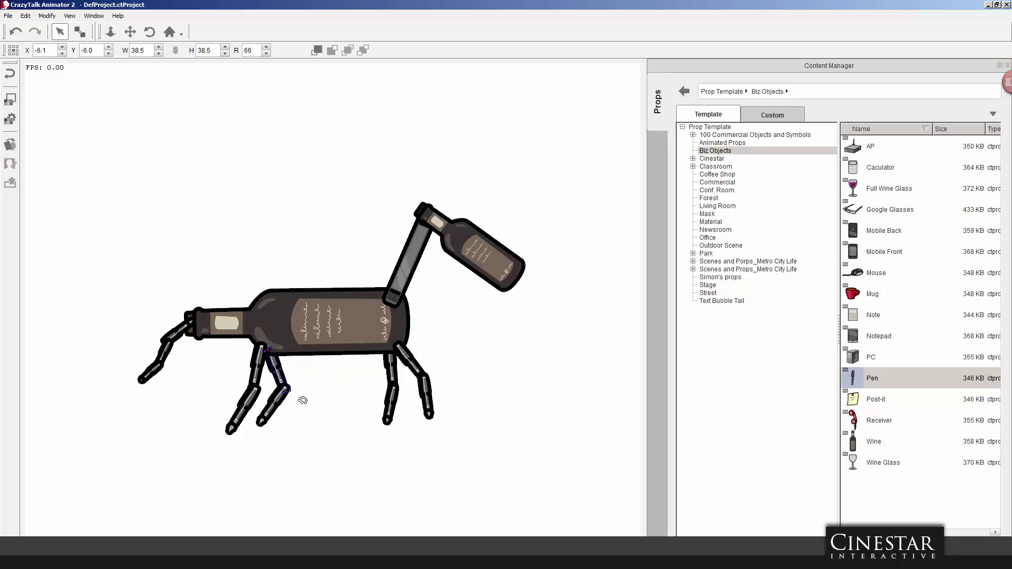
Return to the stage, move the creature to about X -220.6, Y -30.6, and select its body bottle for posing.
click(10, 73)
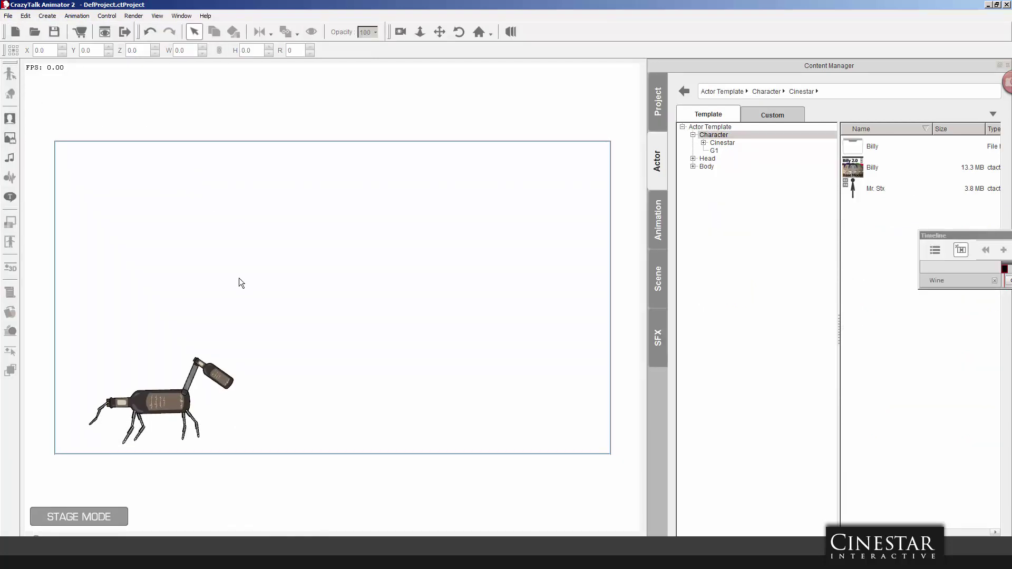
drag(170, 401, 150, 409)
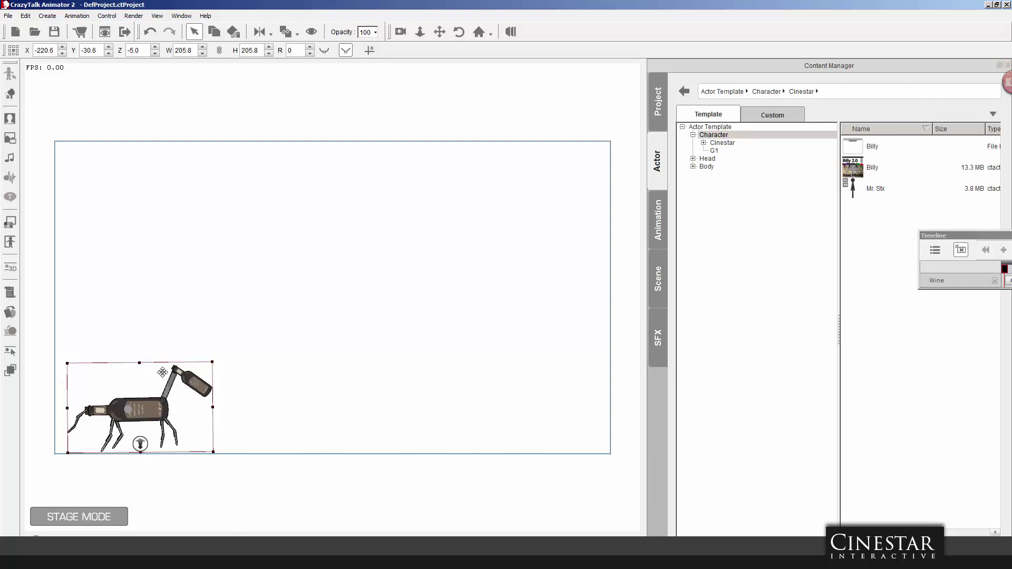
click(140, 409)
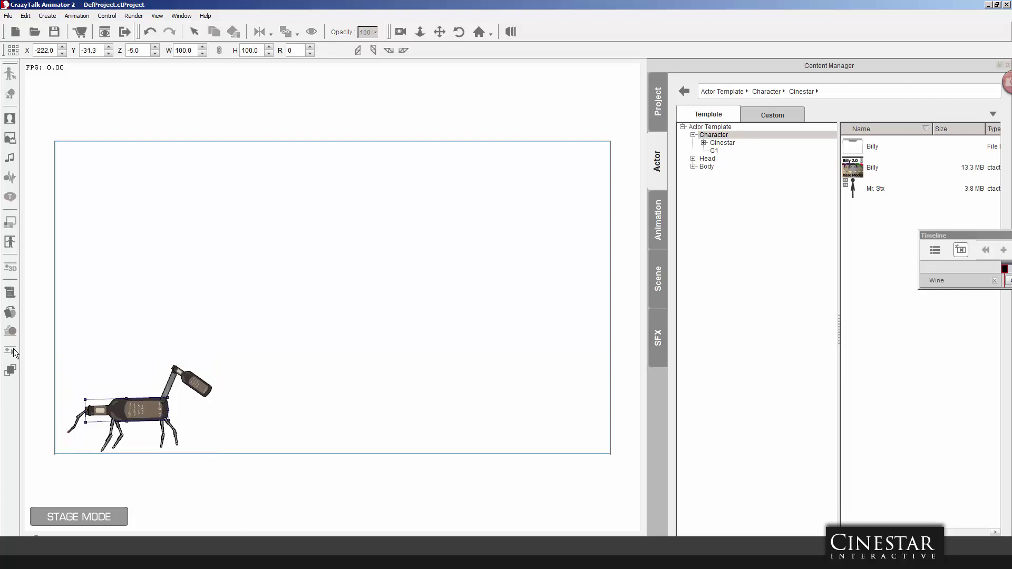
Tilt the creature's body upward at the front, swing its rear leg backward, and rotate its front leg.
drag(166, 398, 173, 385)
click(113, 430)
drag(126, 439, 73, 429)
click(131, 415)
drag(172, 410, 194, 431)
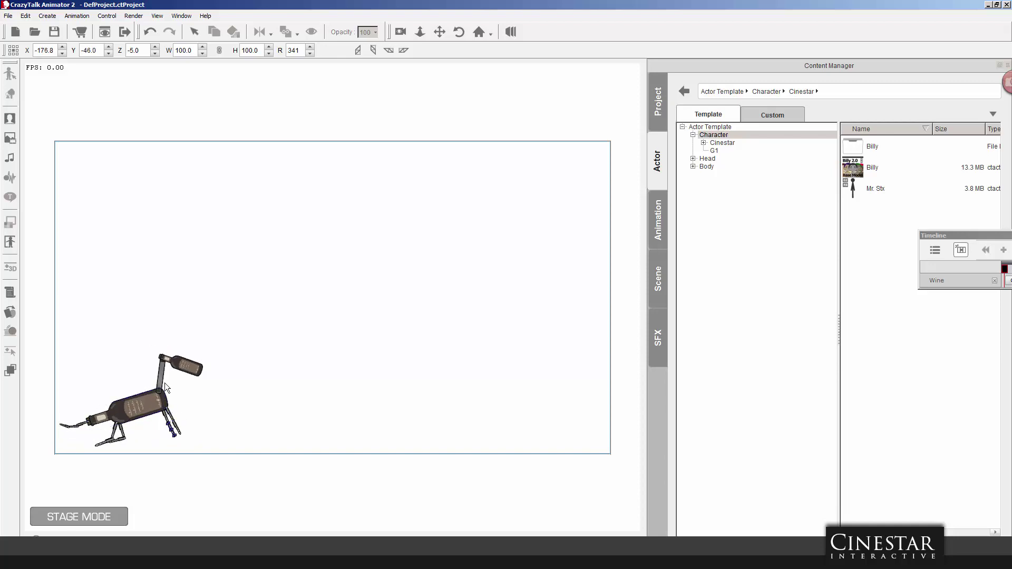
Fold the neck and head back over the body, and rotate the rear and front legs beneath it.
drag(168, 352, 180, 407)
click(136, 413)
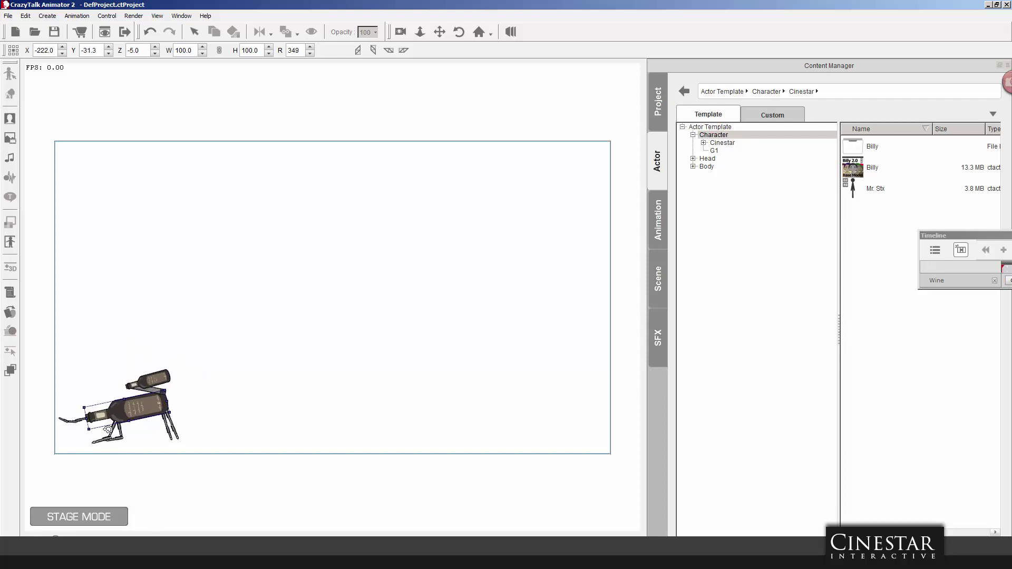
drag(107, 428, 113, 449)
mouse_move(178, 422)
mouse_down()
mouse_move(180, 431)
mouse_move(175, 418)
mouse_move(185, 420)
mouse_up()
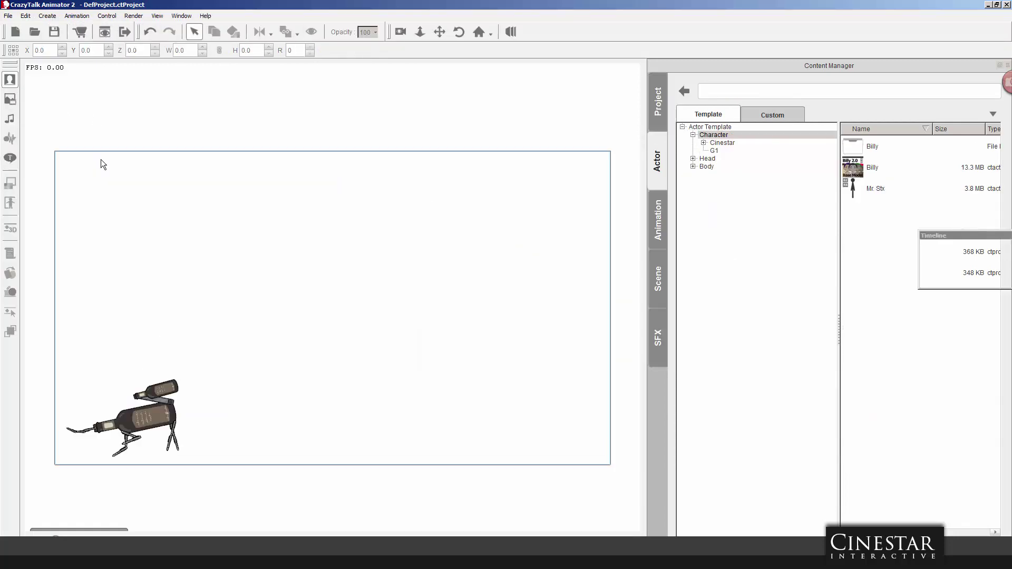
click(170, 419)
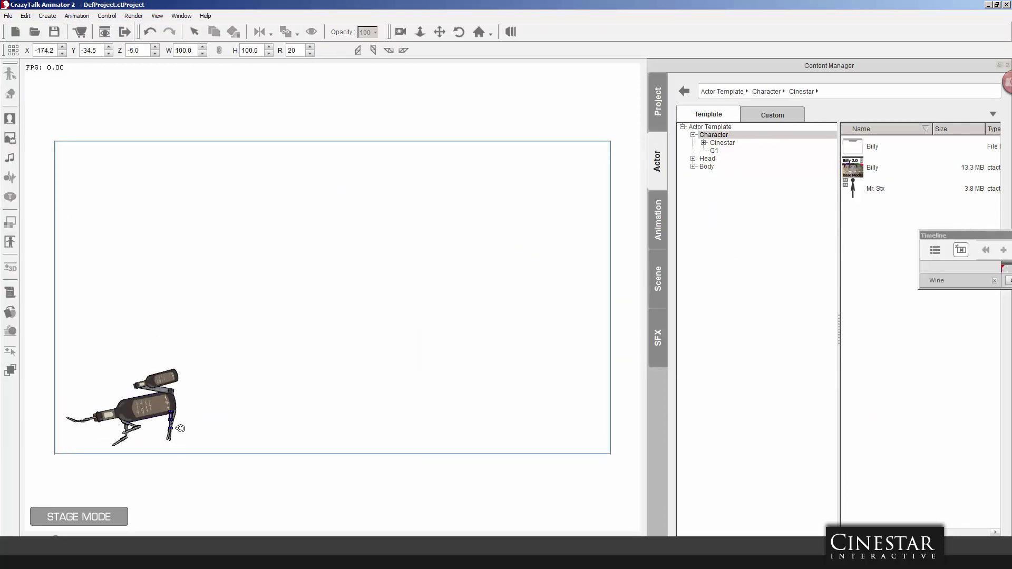
Bring the timeline over the stage and show the creature's Collect Clip, Visible, Link, Opacity and Motion tracks.
drag(948, 235, 363, 195)
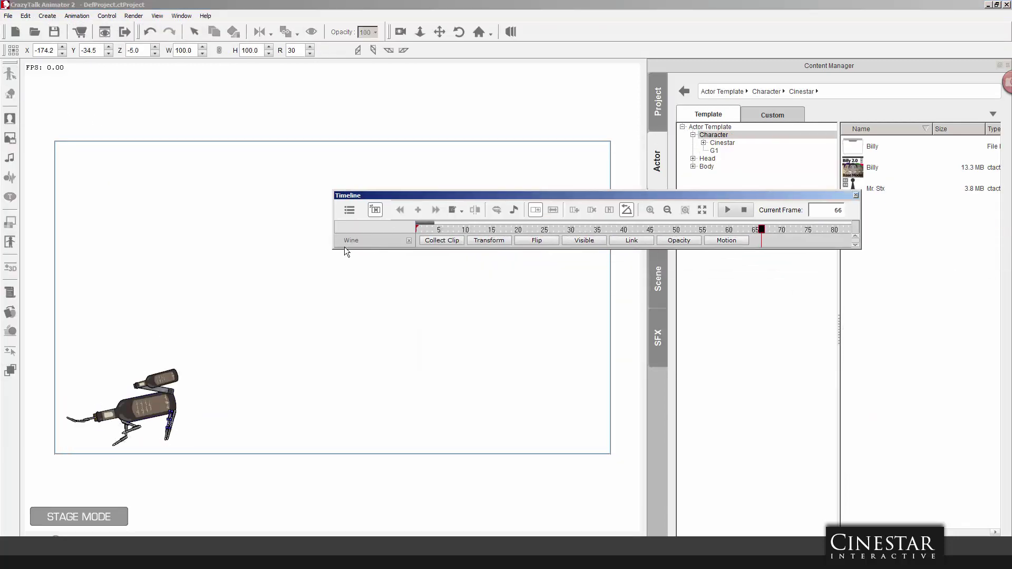
click(375, 210)
click(725, 240)
click(685, 240)
click(631, 240)
click(584, 240)
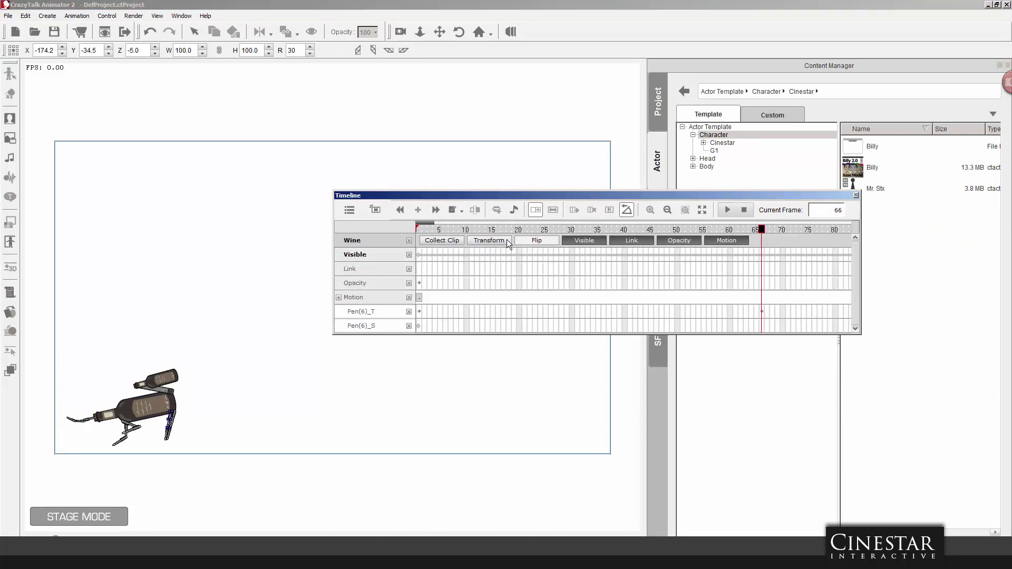
click(536, 240)
click(489, 239)
click(441, 240)
Move to frame 71 and look through the individual part tracks under Motion.
drag(431, 232, 772, 232)
drag(762, 354, 623, 356)
drag(464, 230, 787, 246)
click(339, 339)
drag(344, 365, 362, 485)
click(439, 376)
Hide the Visible, Link and Collect Clip tracks, and widen the timeline to beyond frame 100.
click(409, 269)
click(408, 269)
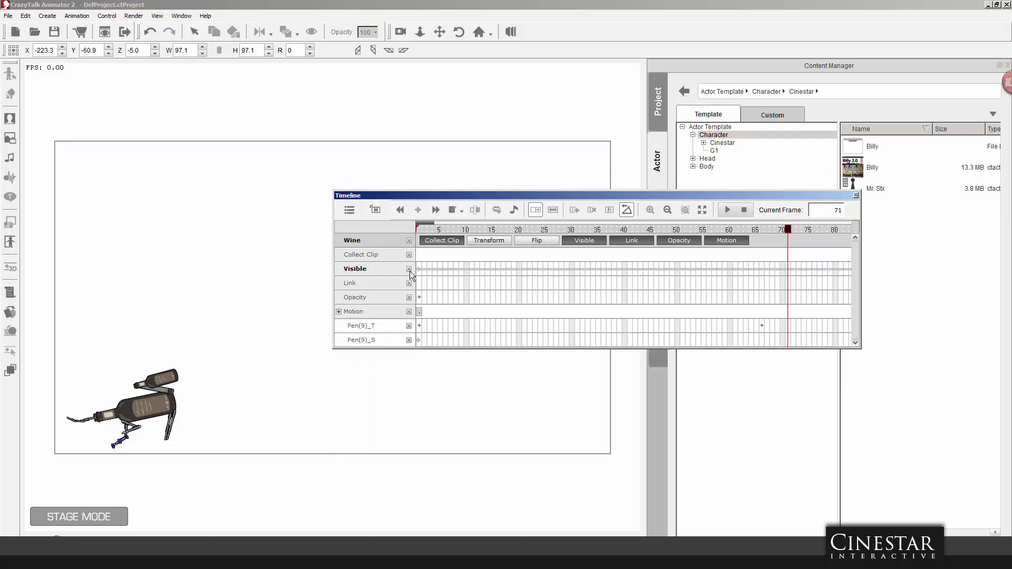
click(408, 269)
click(409, 269)
click(339, 283)
drag(346, 432, 348, 309)
drag(854, 318, 960, 319)
click(375, 210)
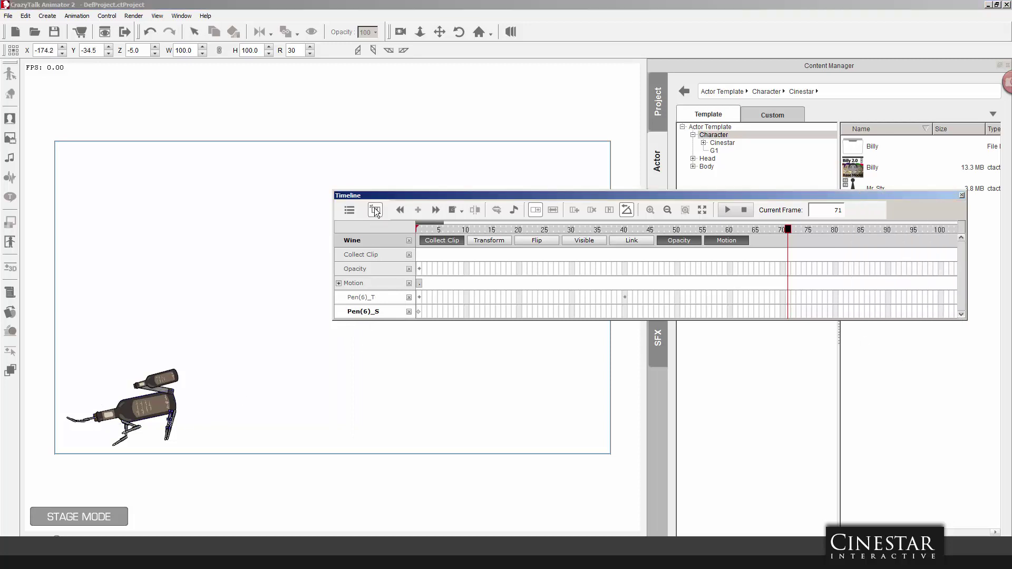
click(442, 240)
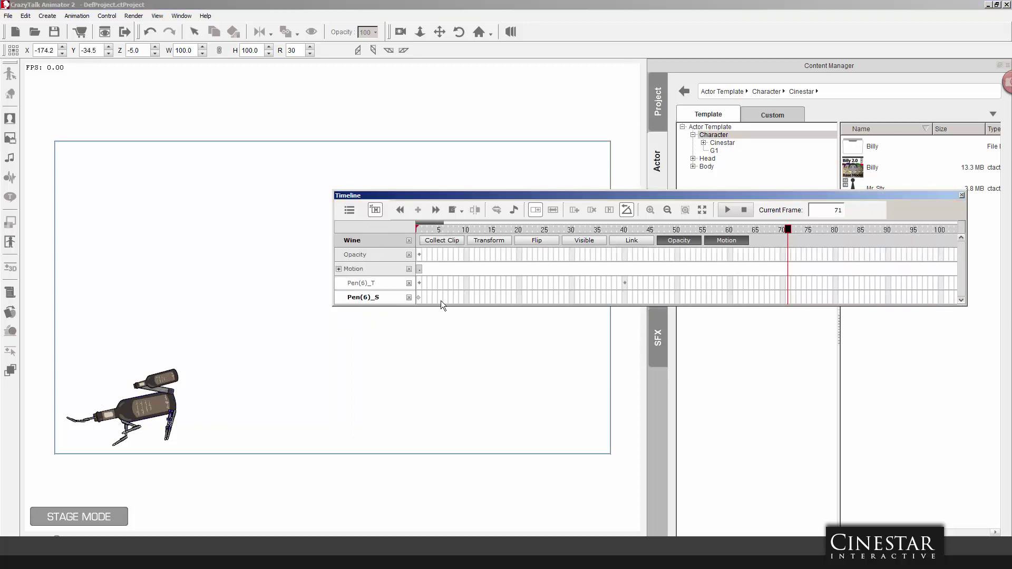
Expand the Motion track to examine the keyframes of individual pens, including Pen(5) and Pen(9).
click(339, 269)
click(346, 381)
click(338, 269)
click(375, 210)
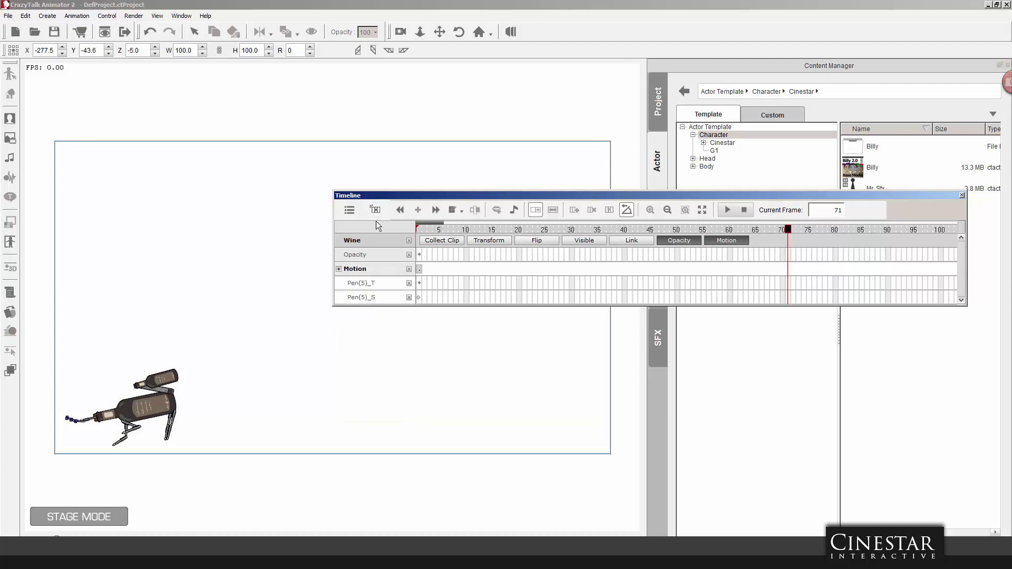
click(339, 269)
click(356, 415)
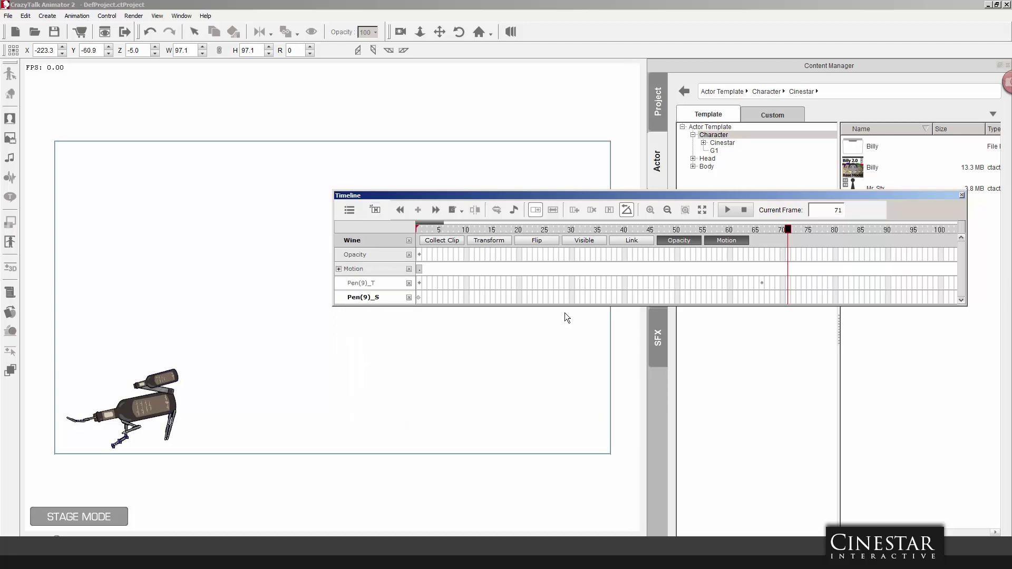
At frame 179, bend the creature's legs and lower its neck to about 253 degrees, then rotate the head bottle to about 61 degrees.
mouse_move(56, 538)
mouse_down()
mouse_move(36, 539)
mouse_move(70, 539)
mouse_up()
drag(131, 426, 182, 446)
click(156, 401)
drag(138, 395, 139, 405)
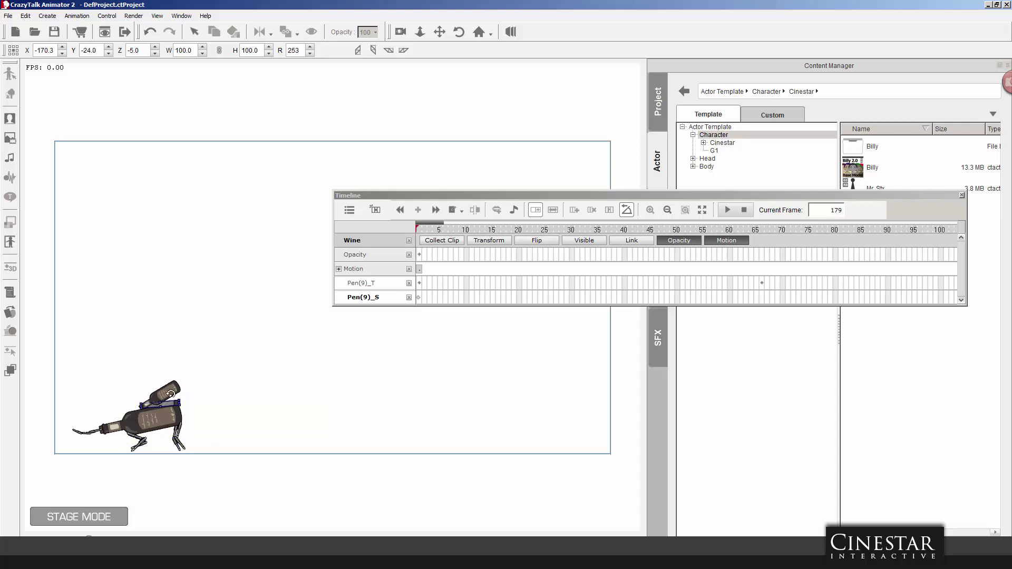
click(157, 398)
drag(181, 376, 186, 381)
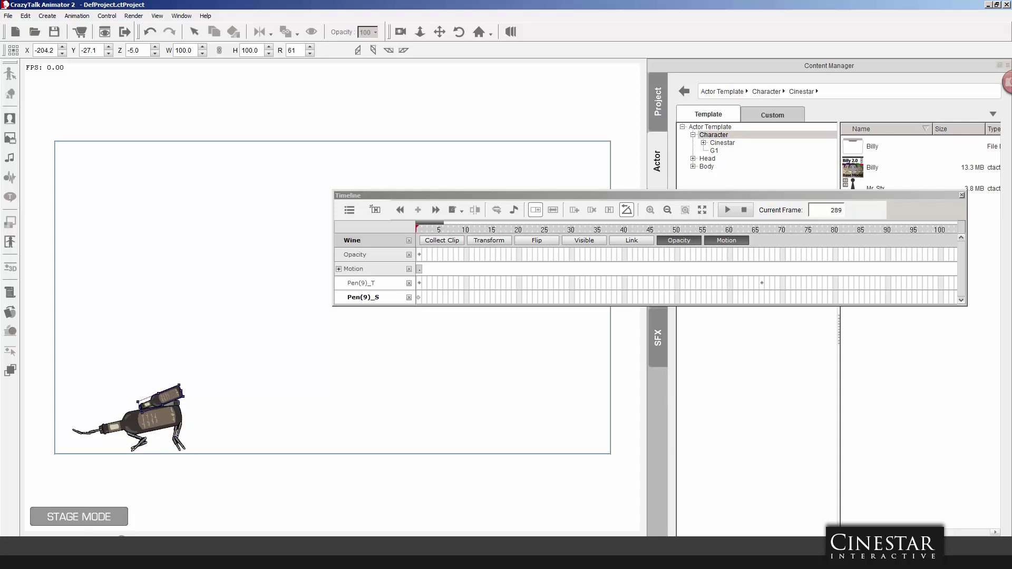
At frame 289, lift the creature's body toward the stage's middle in a leaping tilt, and swing a lower rear-leg pen to about 316 degrees.
click(154, 420)
drag(154, 420, 279, 311)
click(234, 360)
drag(241, 365, 266, 398)
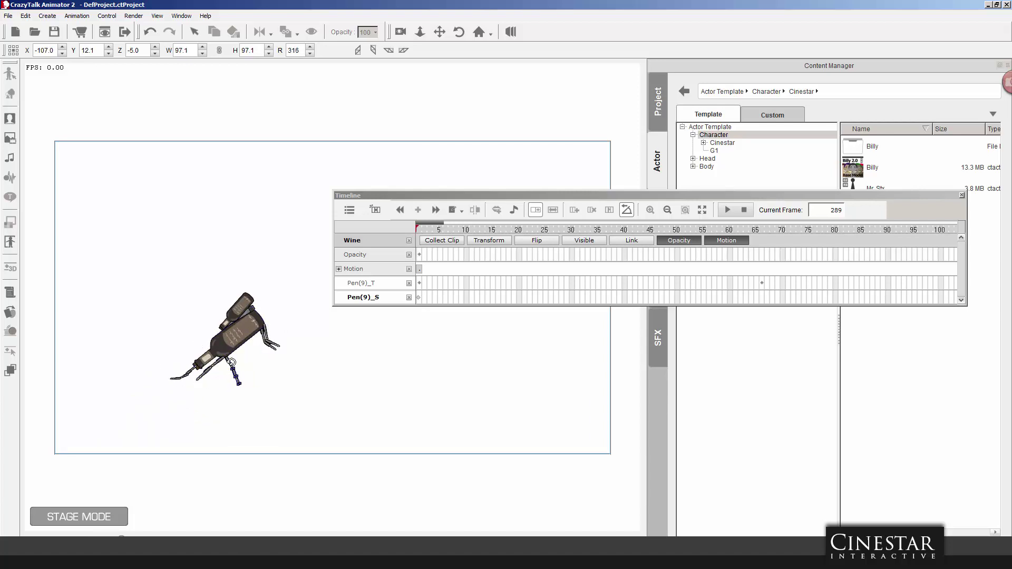
At frame 289, fold the creature's rear and front legs back beneath its body, setting a front-leg pen to about 18 degrees.
drag(230, 363, 216, 390)
click(267, 335)
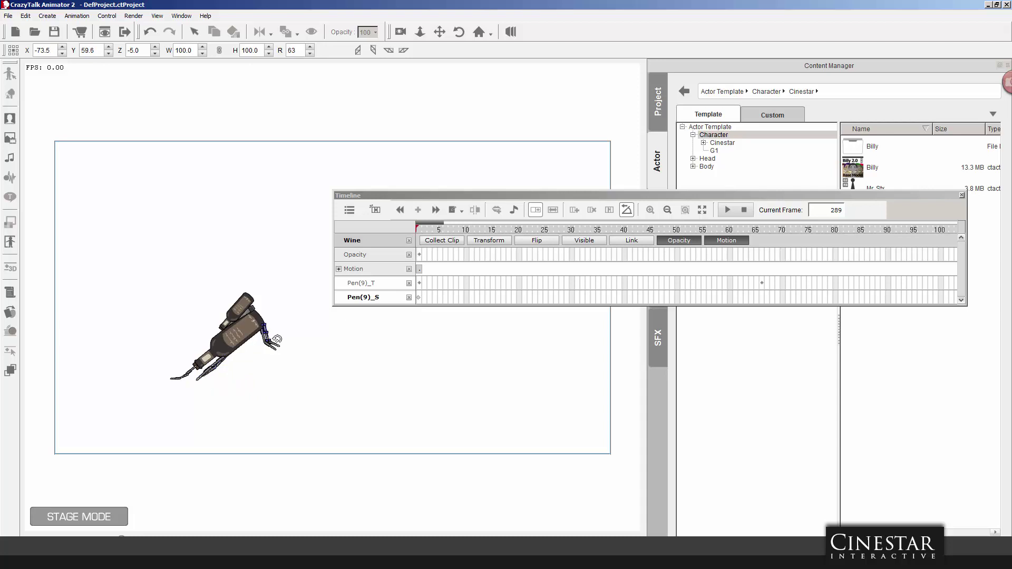
drag(266, 339, 218, 388)
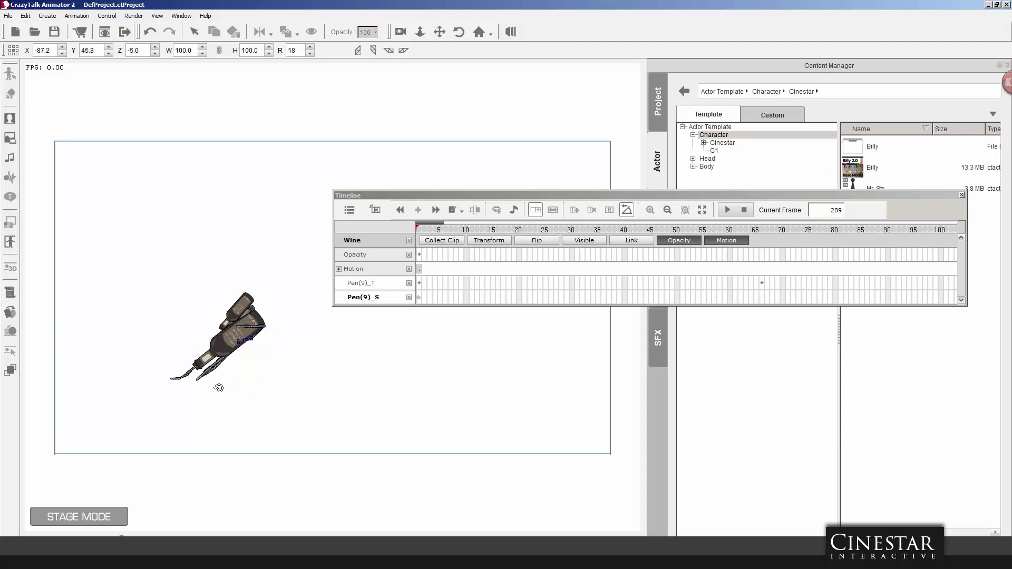
Swing the neck forward to about 54 degrees and rotate the head bottle to about 269 degrees so both stretch ahead of the body.
click(245, 313)
drag(251, 308, 174, 405)
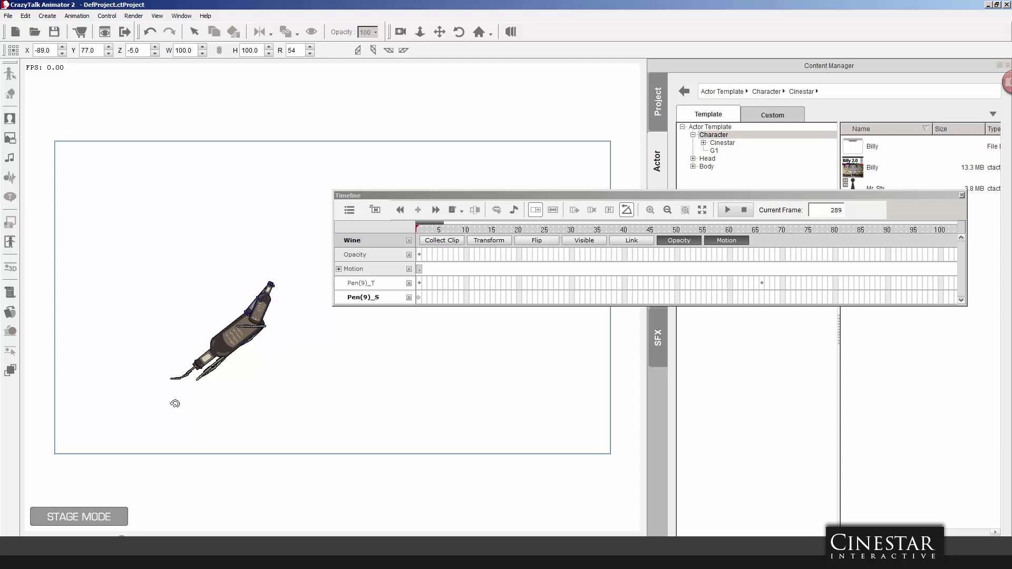
drag(261, 312, 323, 202)
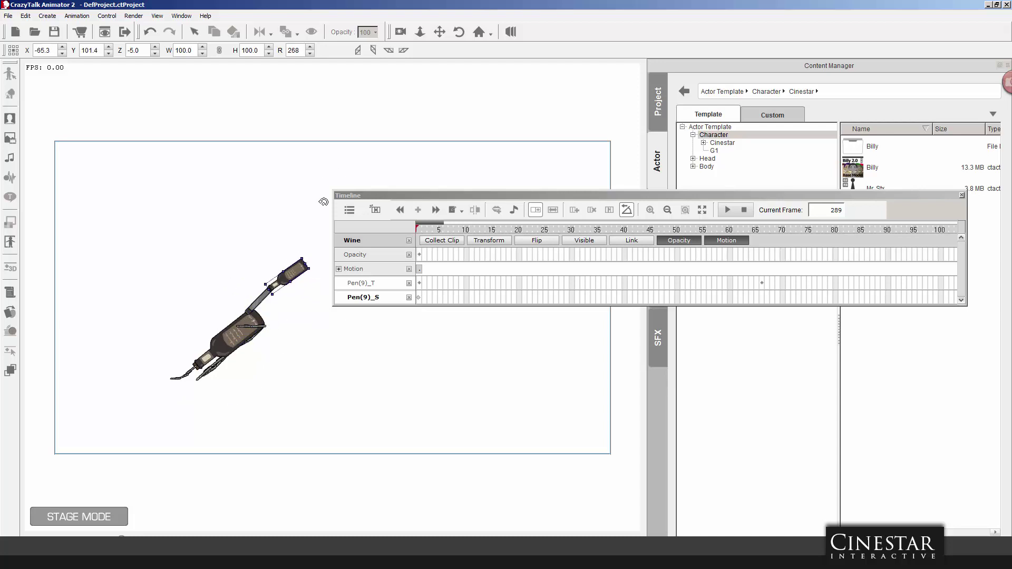
click(184, 380)
At frame 457, move the body toward the stage's middle, level it to about 2 degrees, and bend a front-leg pen to about 129 degrees.
click(264, 320)
drag(265, 321, 329, 297)
drag(269, 354, 253, 337)
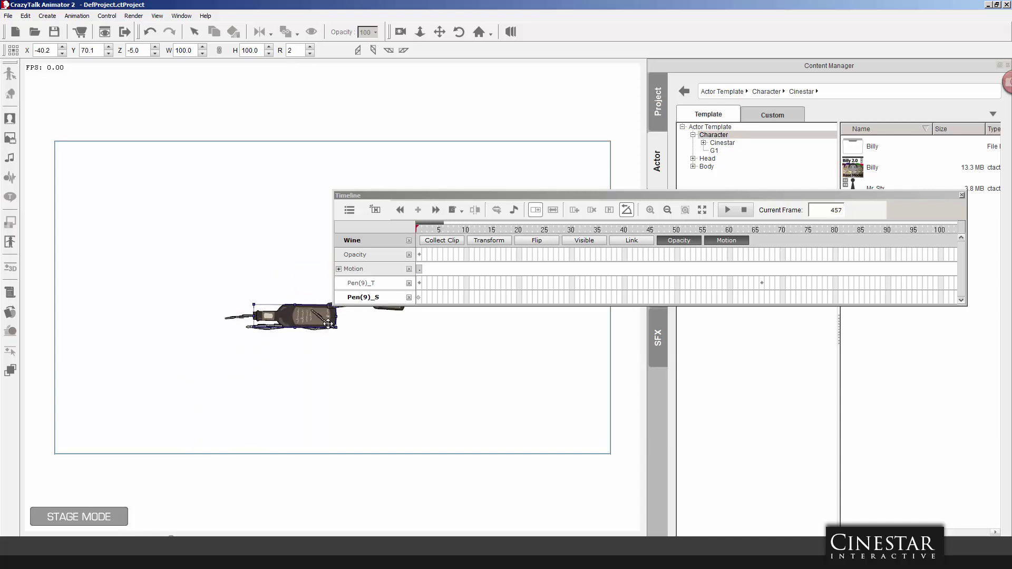
click(327, 323)
drag(345, 340, 316, 353)
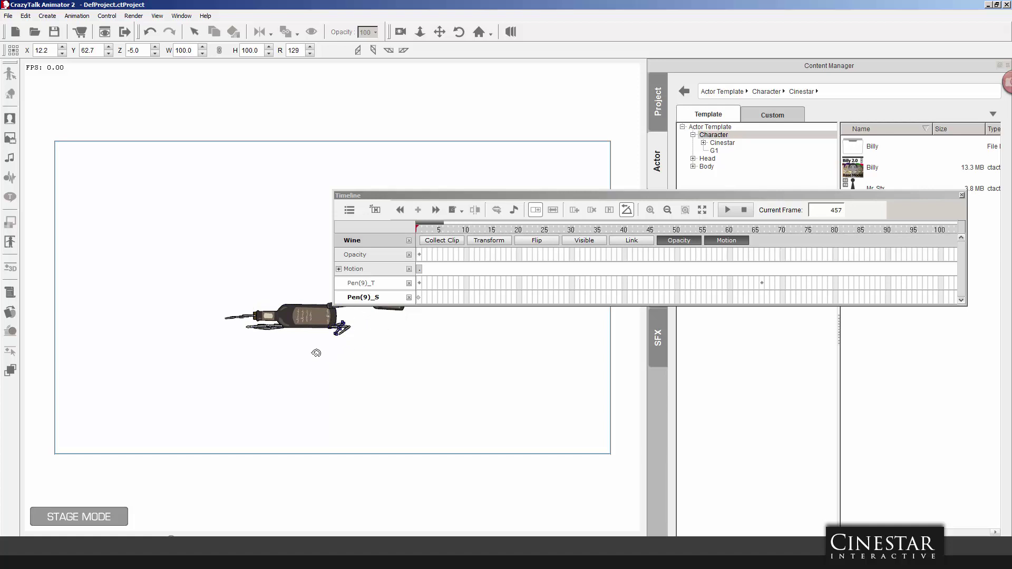
Spread the rear legs and raise the tail's end pen to about 358 degrees, and move the timeline clear of the stage.
click(259, 330)
mouse_move(234, 314)
mouse_down()
mouse_move(227, 321)
mouse_move(229, 299)
mouse_up()
click(231, 314)
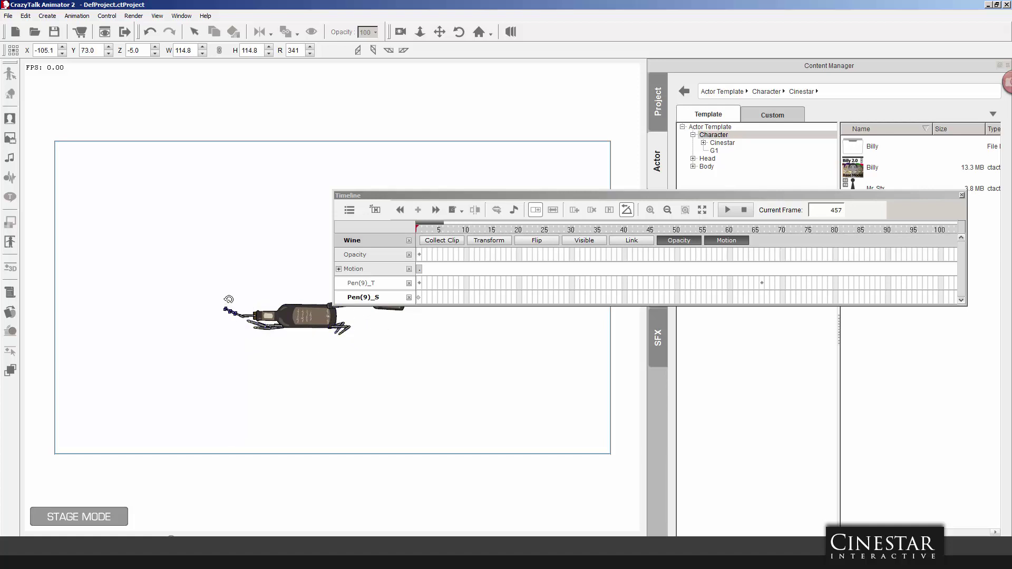
drag(498, 195, 1010, 198)
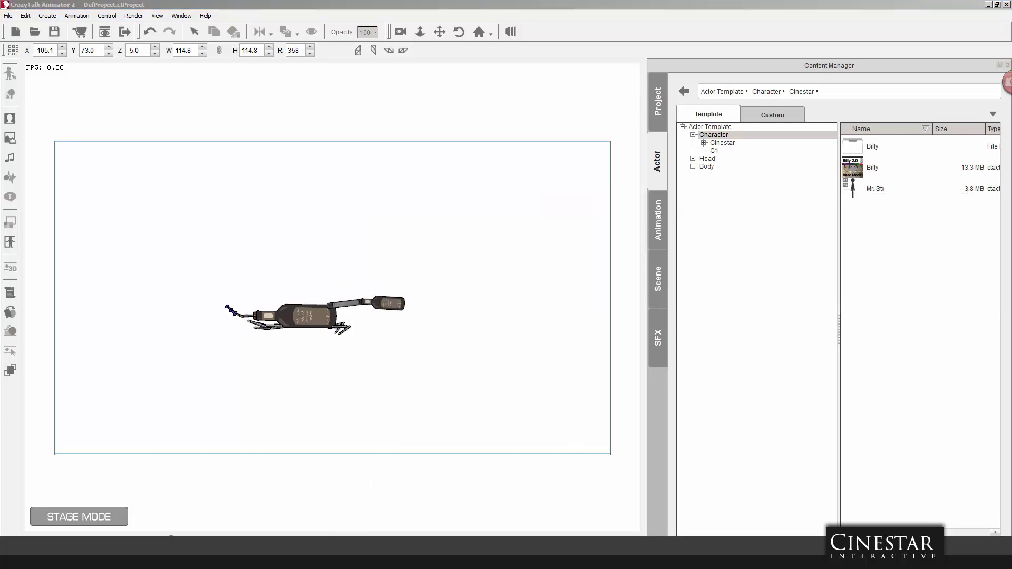
For the landing, lower the body front-first toward the stage floor and rotate a rear-leg pen to about 6 degrees.
drag(356, 318, 406, 400)
drag(361, 424, 314, 390)
click(300, 349)
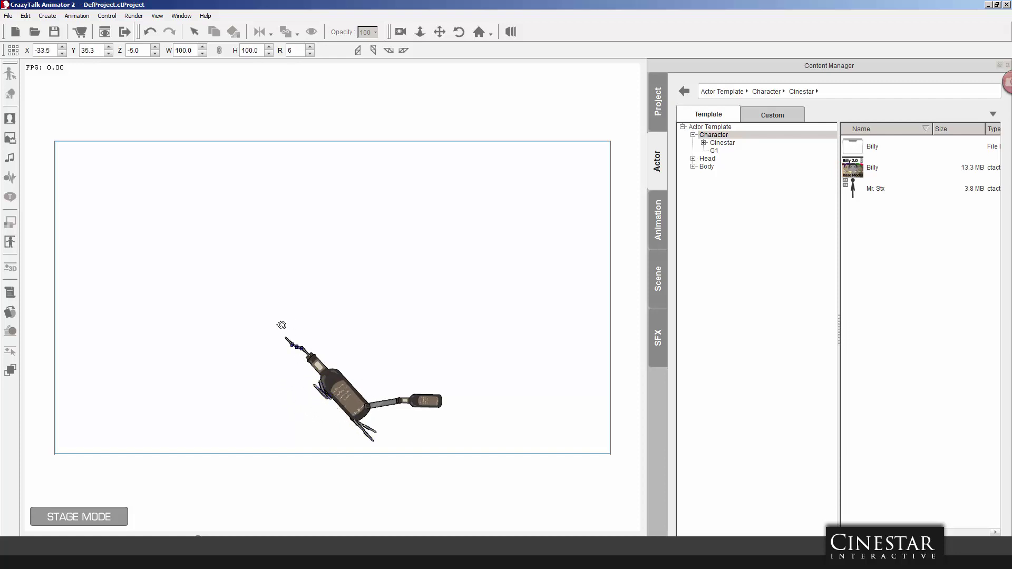
drag(291, 336, 285, 325)
At the touchdown frame, rest the body nearly level near the floor, bend a front-leg pen to about 87 degrees, and swing the neck back.
click(354, 403)
drag(325, 343, 296, 371)
drag(352, 386, 324, 403)
click(360, 442)
drag(417, 432, 419, 477)
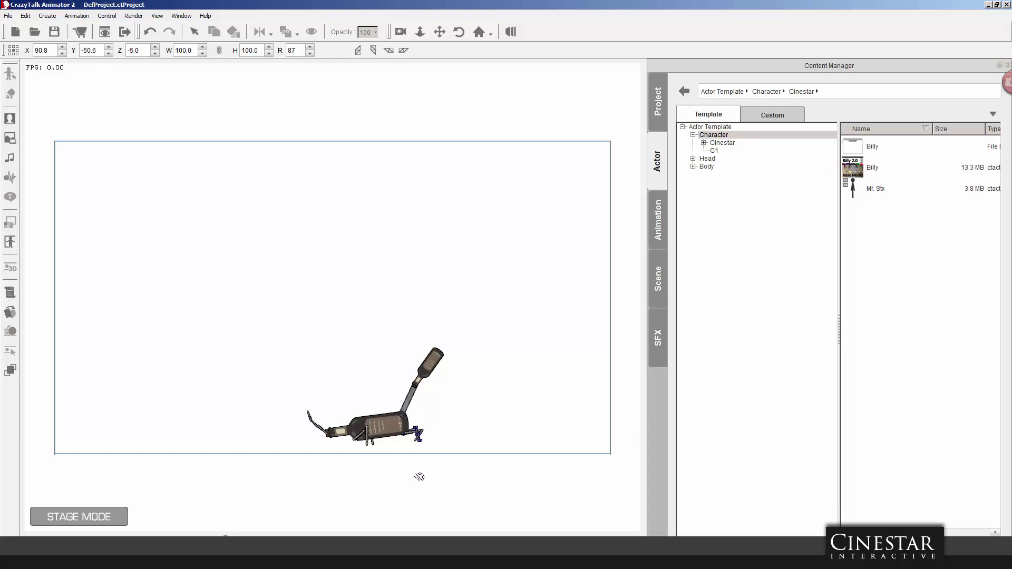
drag(402, 396, 437, 415)
For the recovery pose, raise the body and straighten the rear legs down to the floor, rotating a rear-leg pen to about 29 degrees.
mouse_move(225, 538)
mouse_down()
mouse_move(122, 538)
mouse_move(241, 538)
mouse_move(64, 538)
mouse_move(240, 538)
mouse_up()
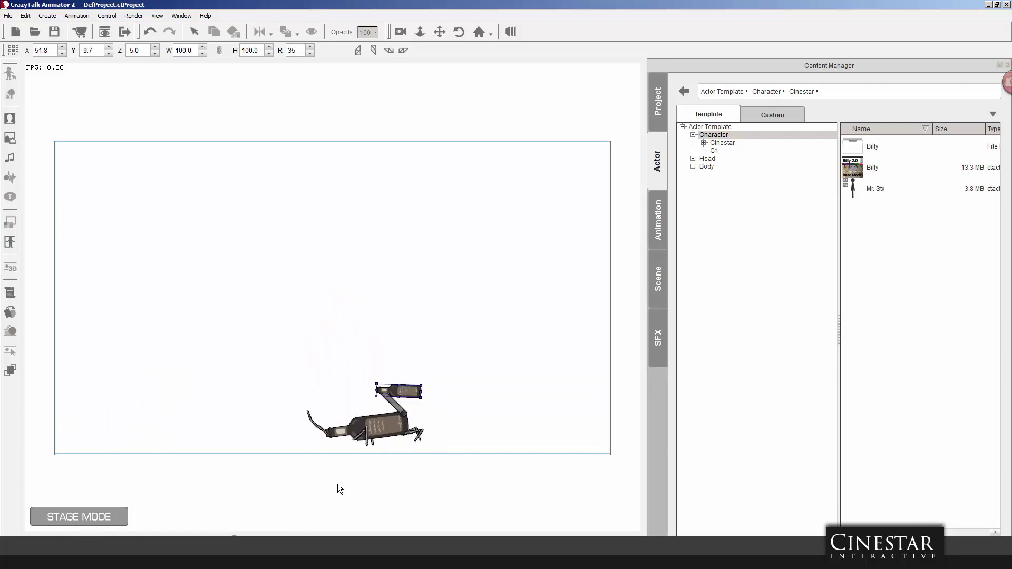
click(379, 427)
drag(379, 427, 357, 450)
click(366, 421)
click(358, 440)
drag(375, 475, 377, 475)
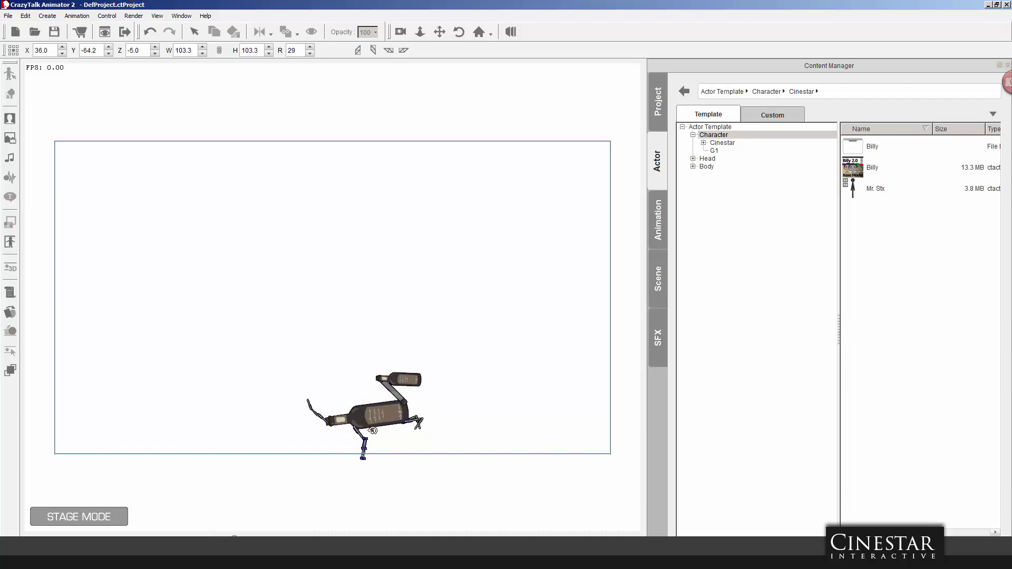
click(362, 423)
drag(805, 66, 789, 23)
drag(963, 22, 1006, 67)
Shift the body slightly forward and up, and straighten both front legs down beneath it into a standing pose.
drag(377, 417, 447, 458)
click(424, 413)
click(402, 428)
click(422, 415)
drag(433, 413, 432, 461)
click(407, 425)
Tilt the neck back to about 298 degrees and hang the tail's end pen downward at about 352 degrees.
click(405, 386)
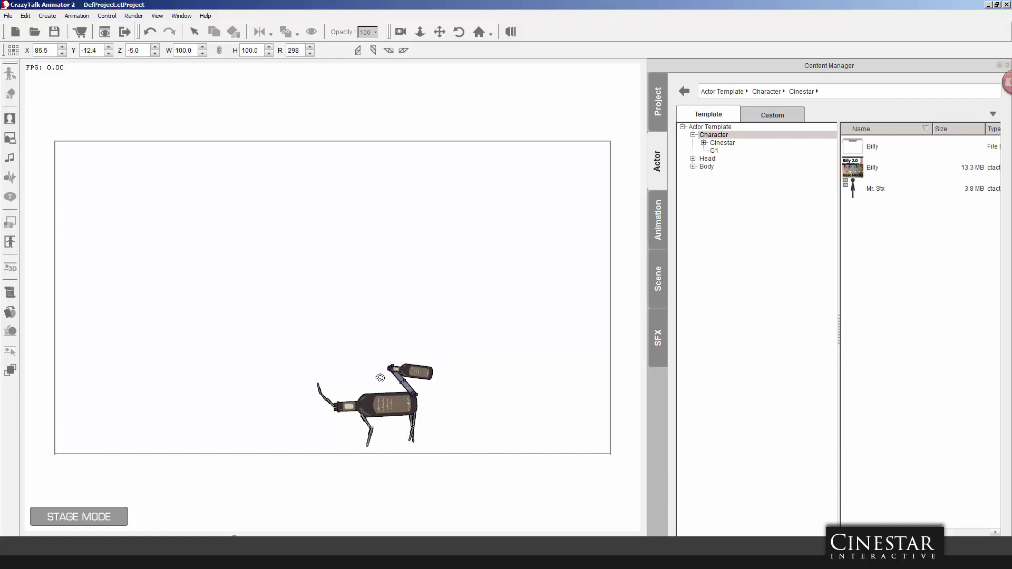
drag(380, 379, 376, 386)
click(332, 406)
drag(333, 410, 336, 446)
Locate the Wine prop in the Scene Manager, and play back the creature's leaping animation.
key(F5)
drag(390, 47, 697, 43)
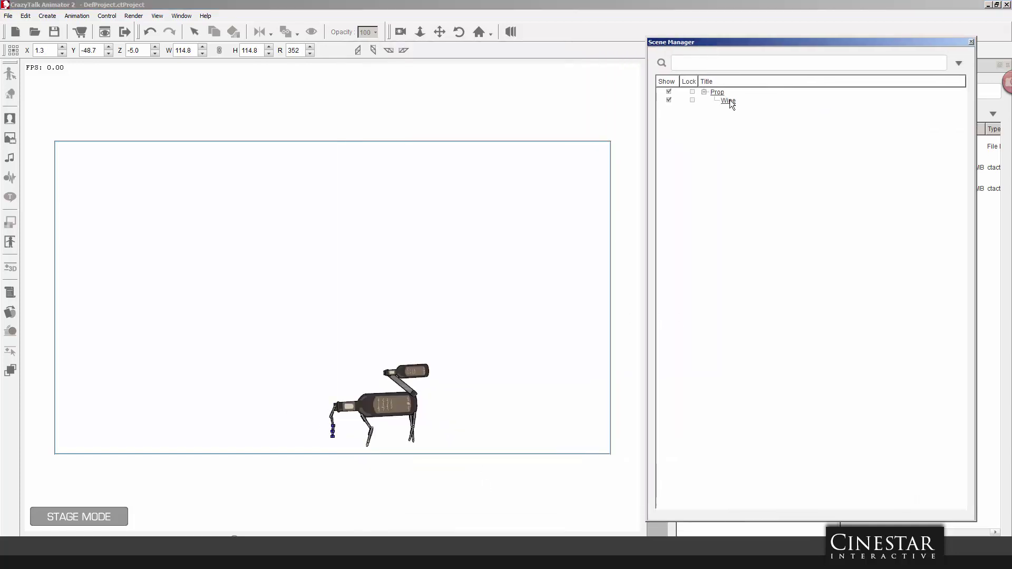
click(732, 104)
drag(862, 41, 930, 41)
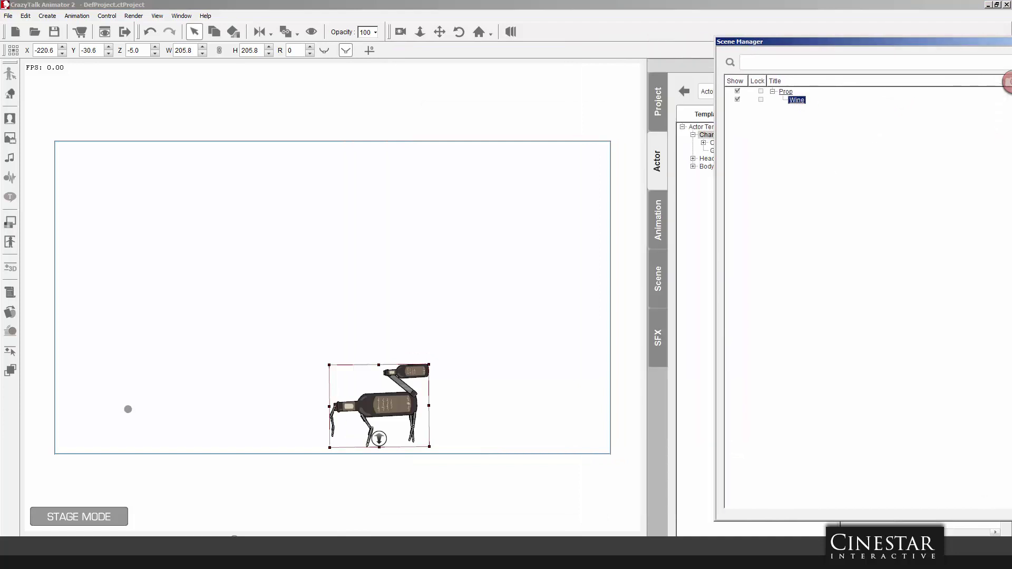
key(F7)
click(361, 326)
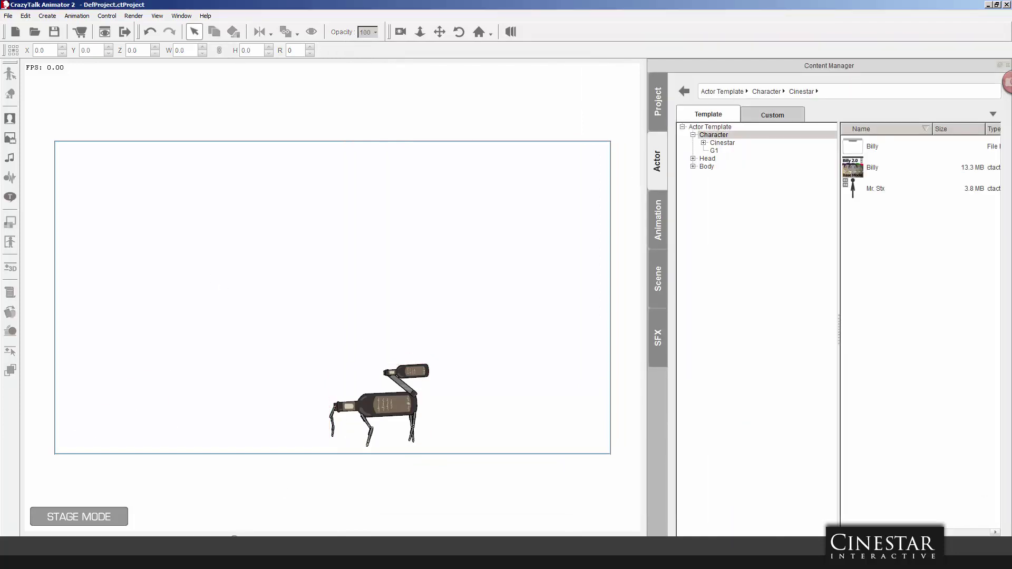
key(space)
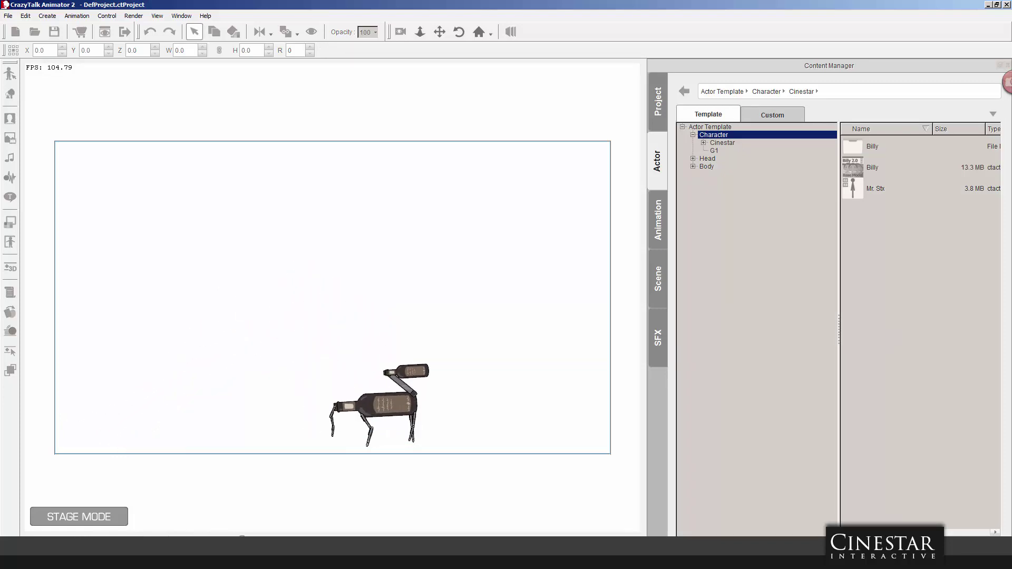
key(space)
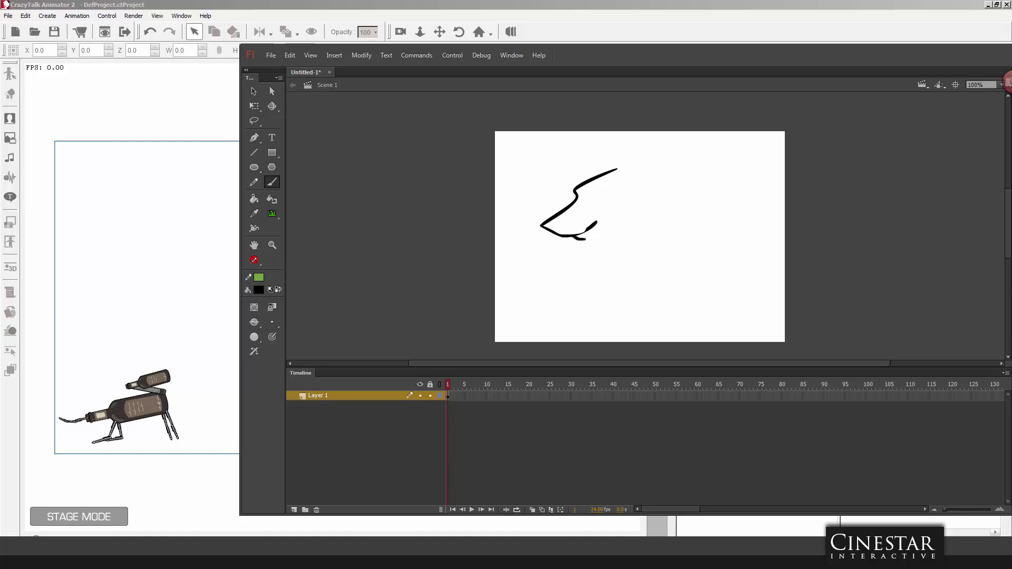
Switch to Flash and brush a black outline of a dog's head in profile, with muzzle, eye, two pointed ears and nose.
drag(620, 213, 620, 213)
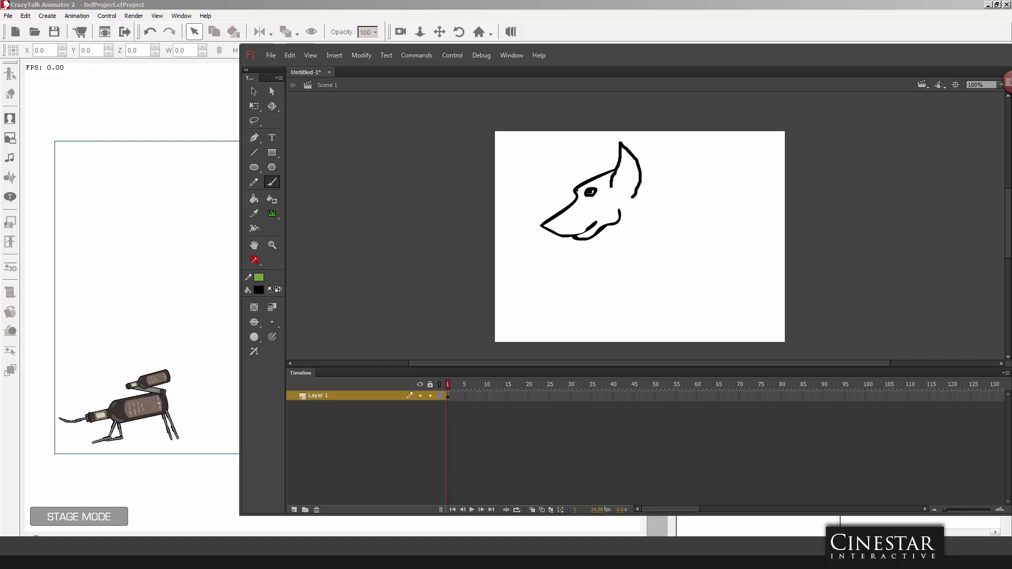
mouse_move(633, 197)
mouse_down()
mouse_move(627, 167)
mouse_move(626, 190)
mouse_up()
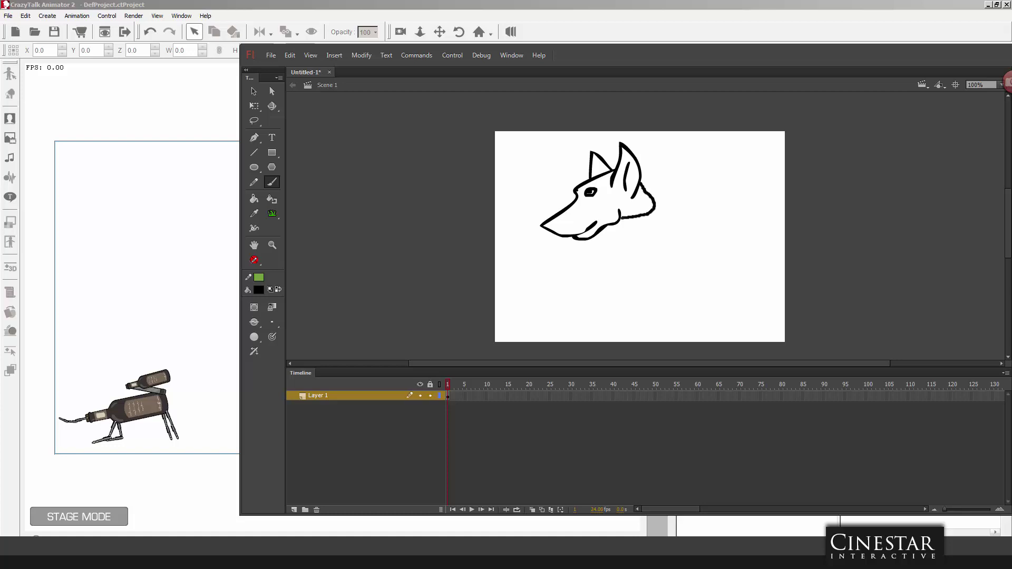
drag(620, 218, 620, 219)
Fill the dog's nose with black, its head and ears with dark brown, and its eye with white.
click(253, 199)
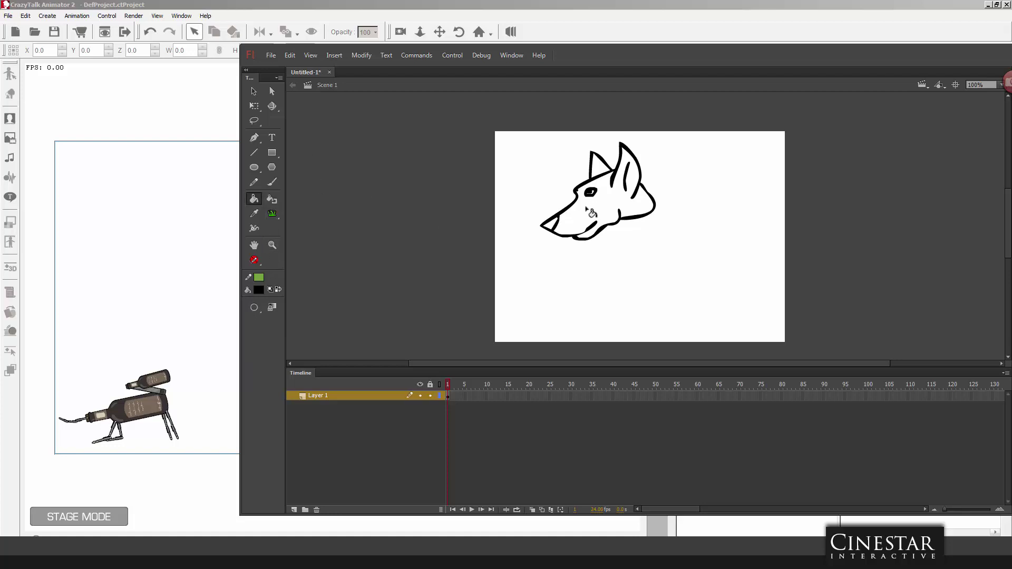
click(554, 227)
click(258, 290)
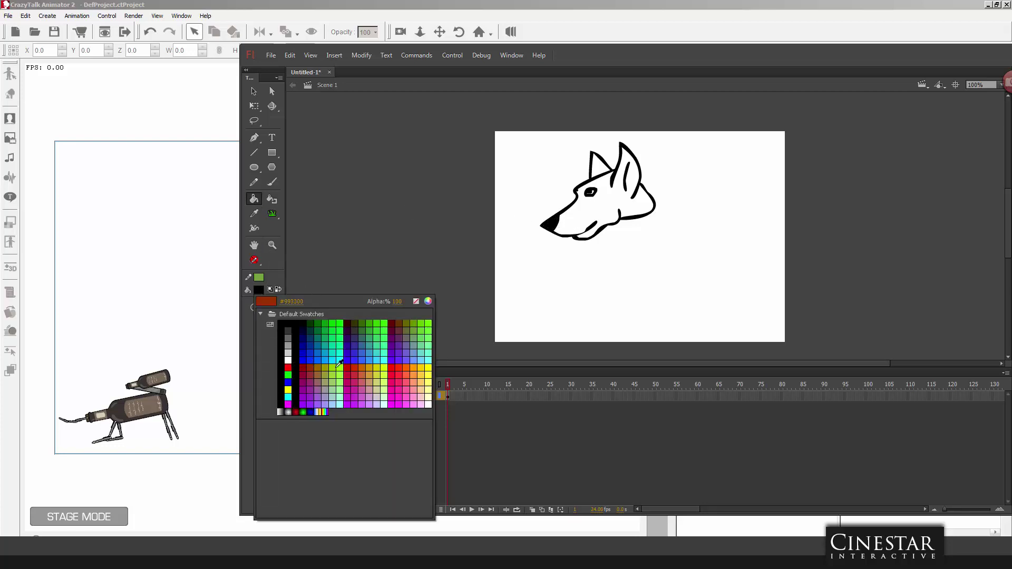
click(403, 324)
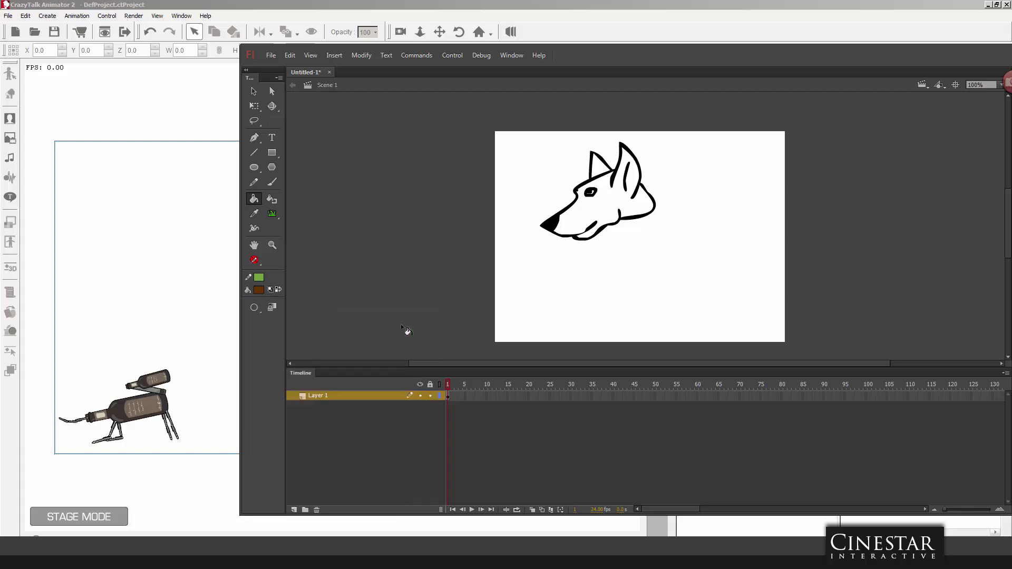
click(598, 220)
click(598, 168)
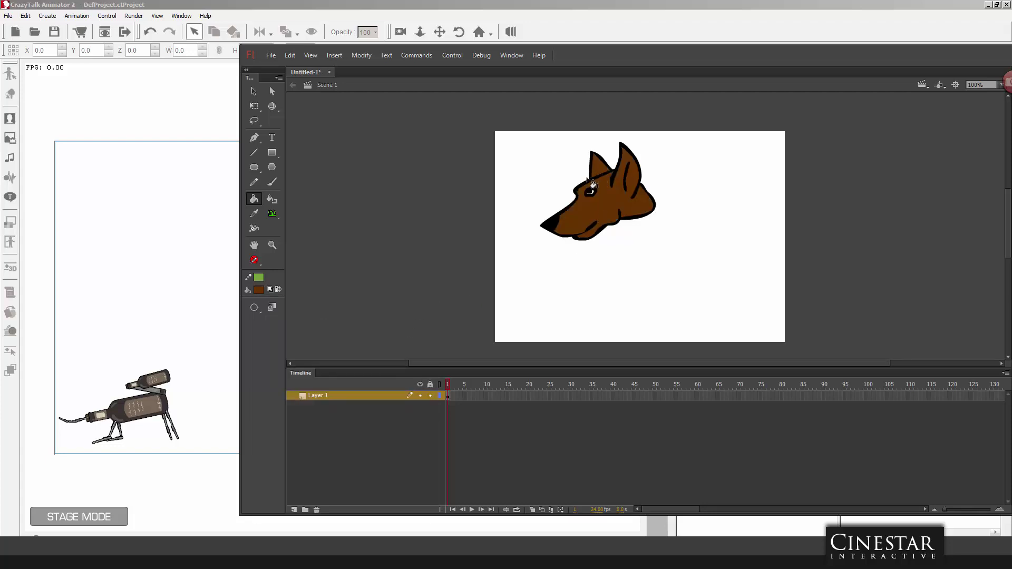
click(258, 290)
click(292, 356)
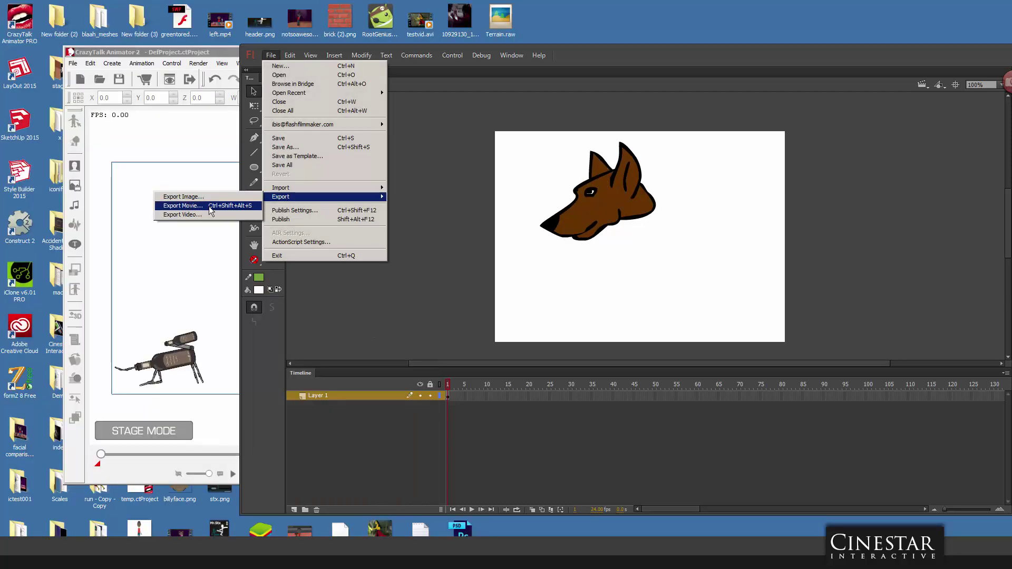
Export the dog drawing to the Desktop as an SWF movie named dog-head.
click(203, 205)
click(327, 449)
click(319, 456)
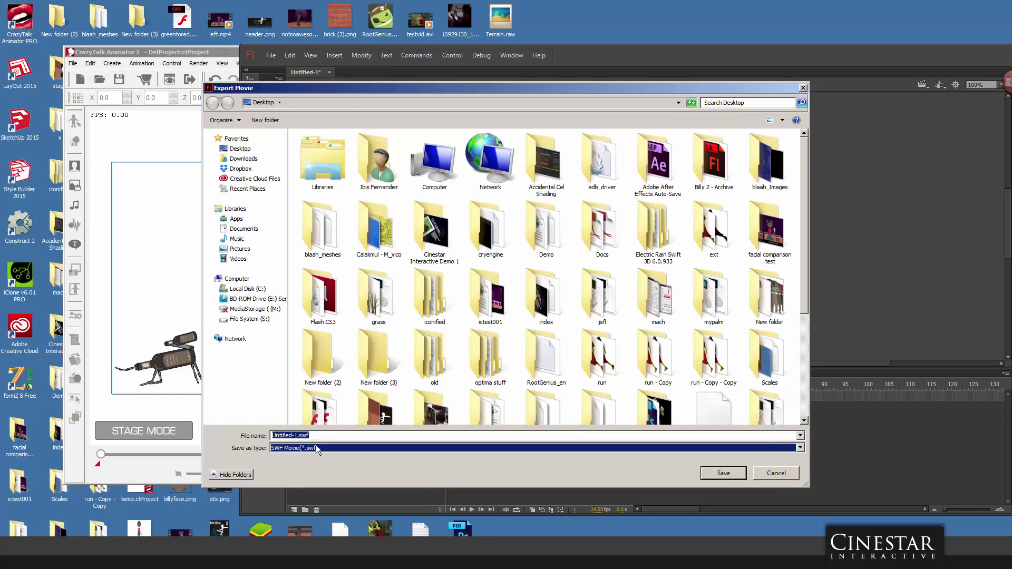
text(dog-head)
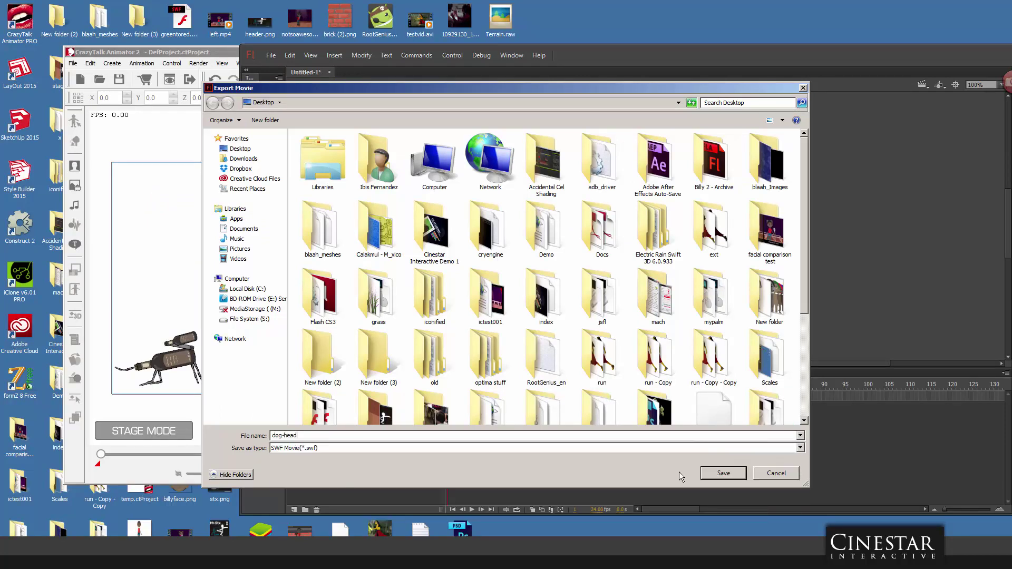
click(711, 473)
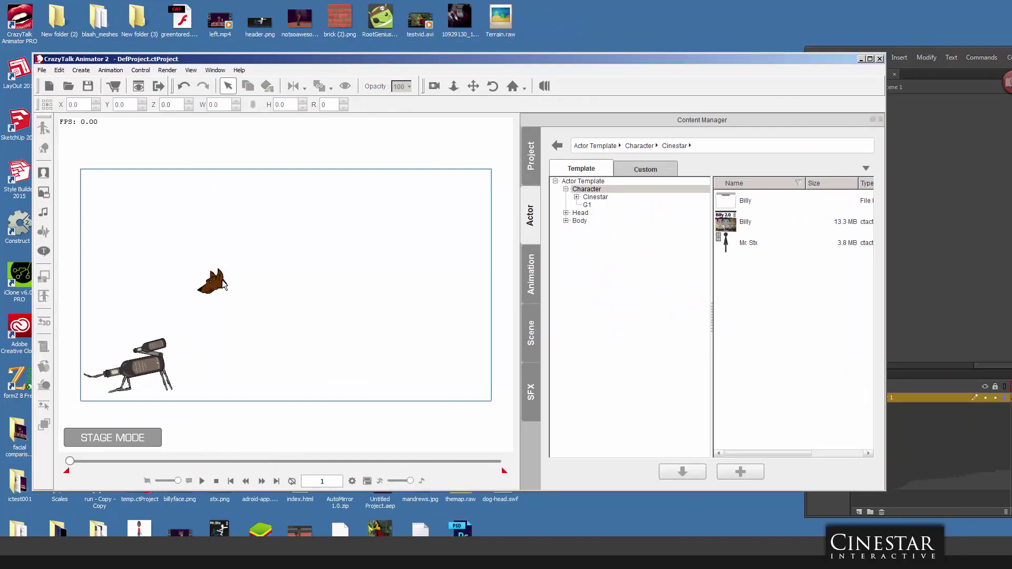
click(218, 289)
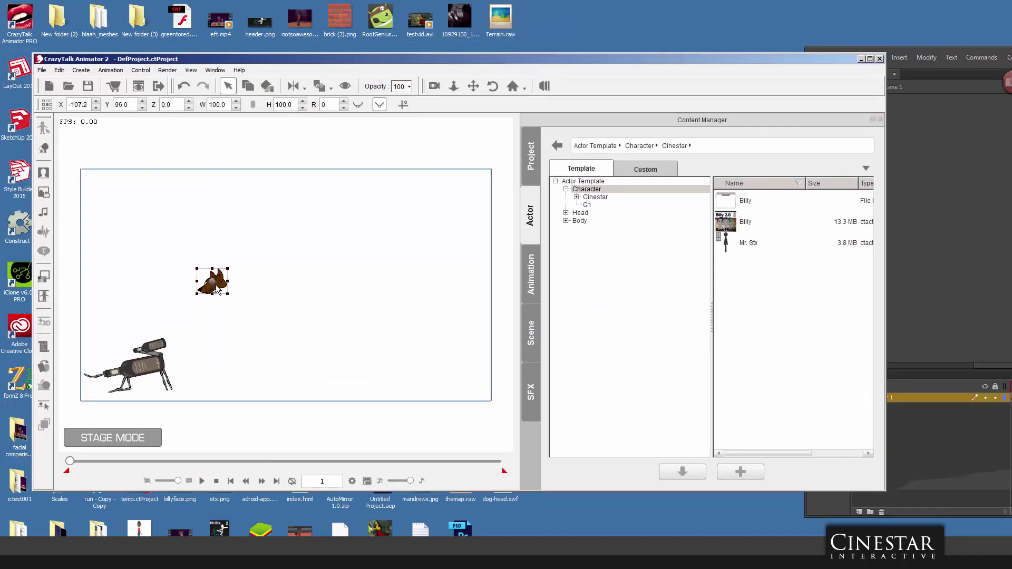
click(288, 290)
click(218, 285)
key(Delete)
Open the bottle creature in Composer mode and swap its head bottle for the dog-head drawing.
click(156, 345)
click(46, 149)
drag(335, 58, 825, 34)
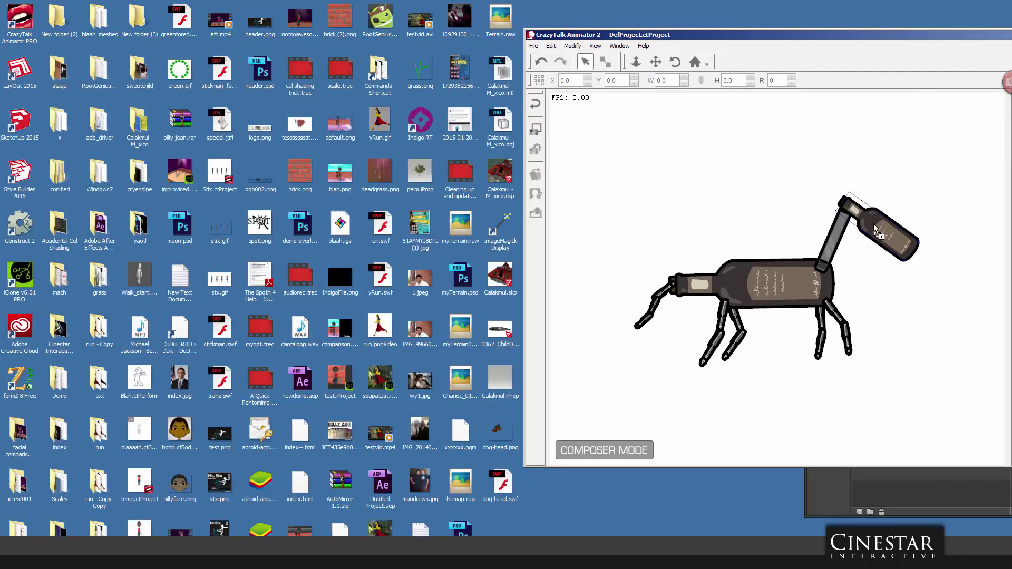
drag(878, 226, 880, 232)
click(889, 226)
Seat the dog head on the neck at a scale of about 44.4, and try narrowing its width to about 37.5.
drag(927, 327, 804, 184)
drag(691, 213, 762, 181)
drag(794, 151, 824, 193)
click(575, 48)
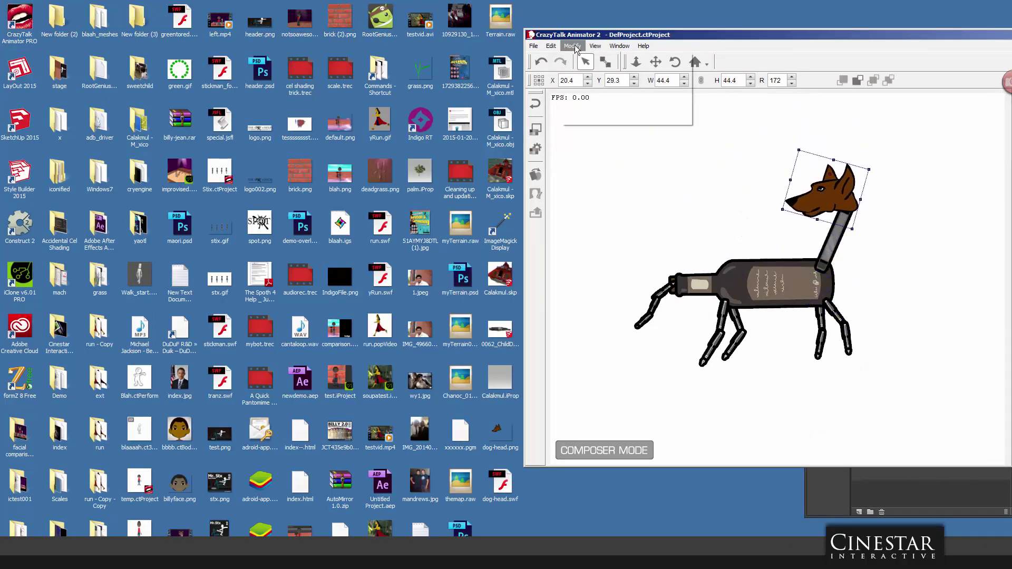
drag(694, 35, 320, 64)
drag(415, 209, 420, 210)
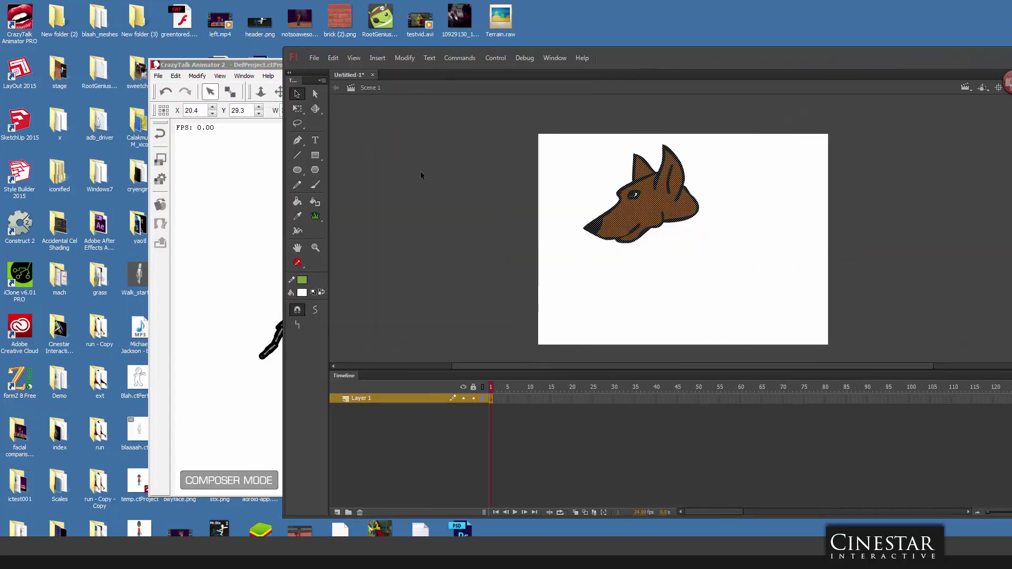
Switch to Flash, flip the dog head drawing horizontally, and export it again.
click(333, 58)
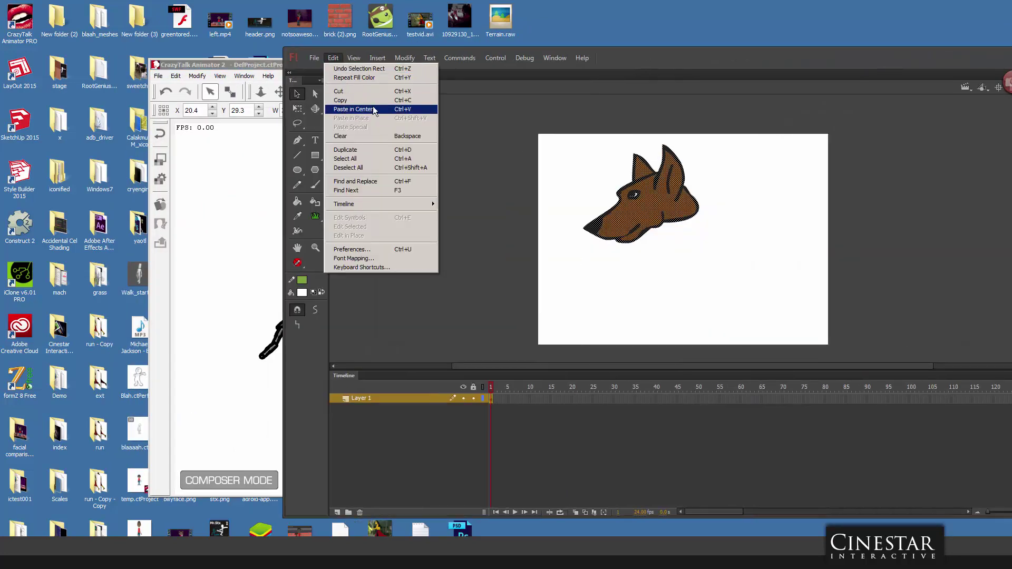
mouse_move(405, 58)
mouse_move(414, 165)
click(347, 257)
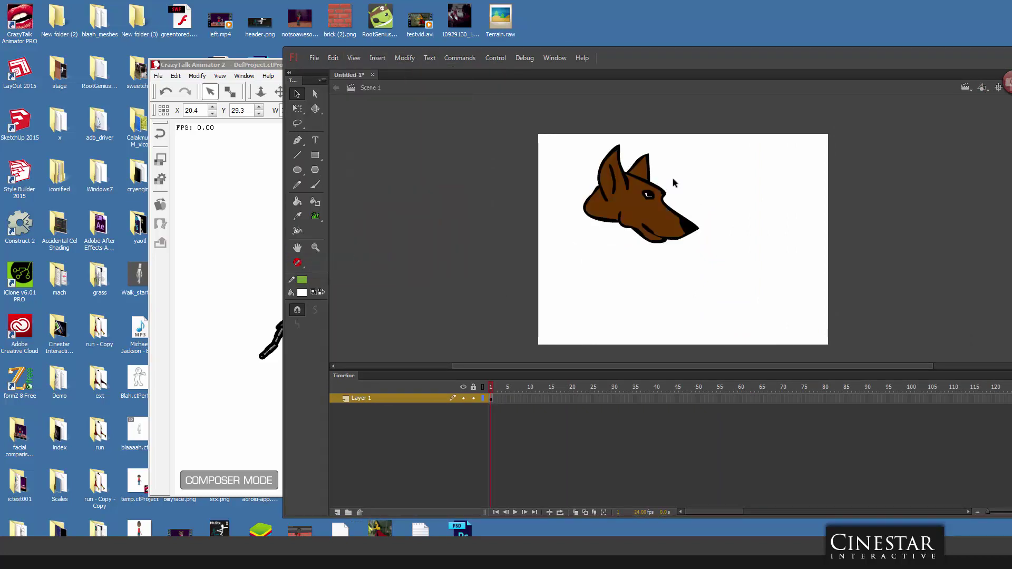
text(dob)
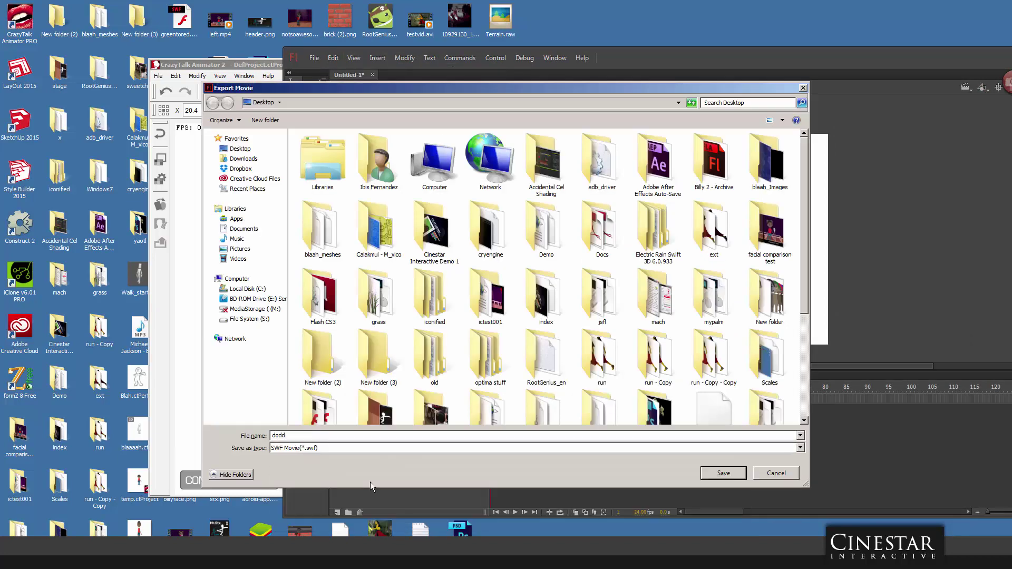
key(BackSpace)
click(725, 473)
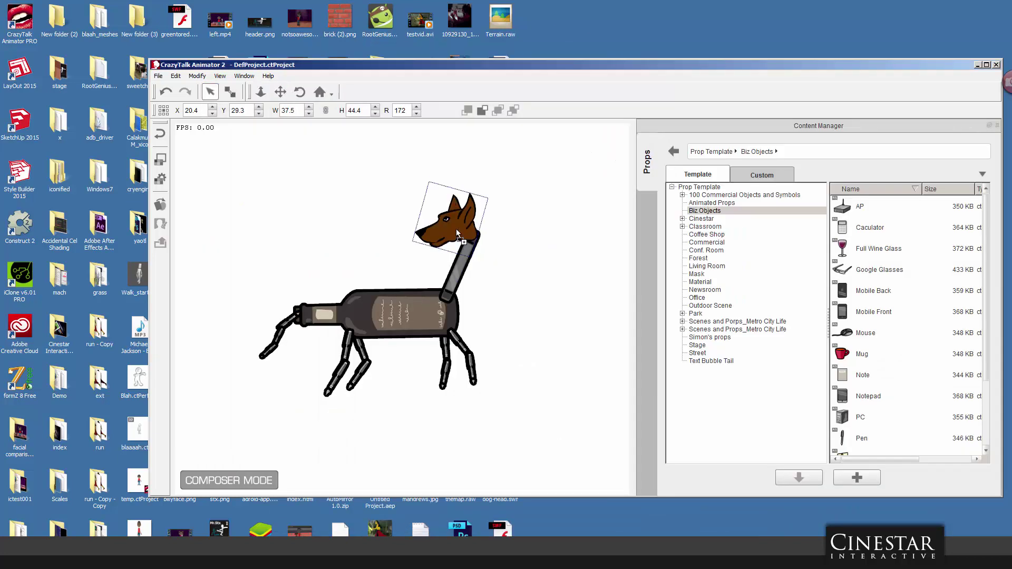
In CrazyTalk Animator, seat the flipped dog head on the creature's neck, scaled to about 35.6 and rotated to about 168 degrees.
drag(456, 228, 398, 208)
drag(532, 288, 527, 266)
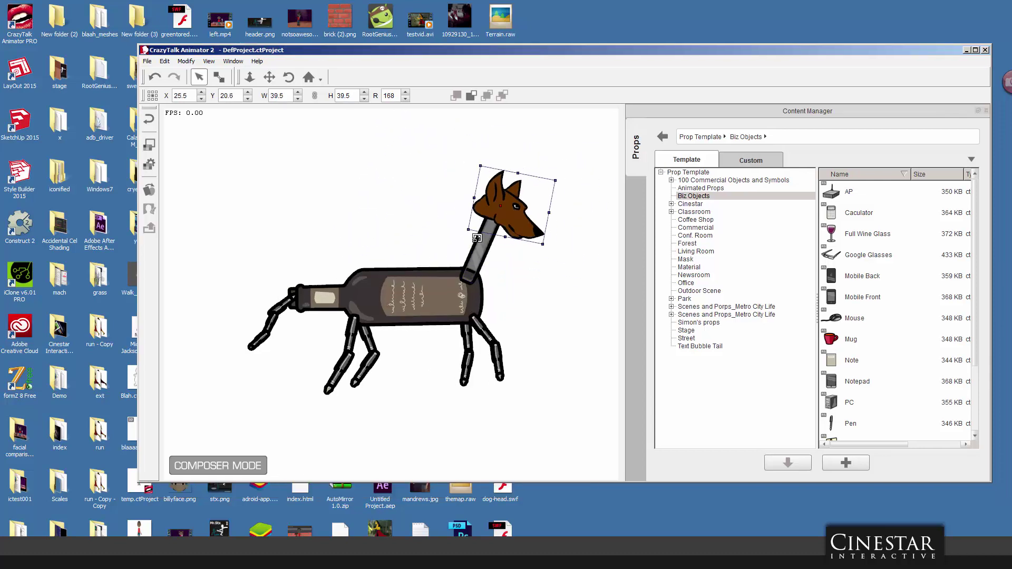
drag(518, 222, 523, 218)
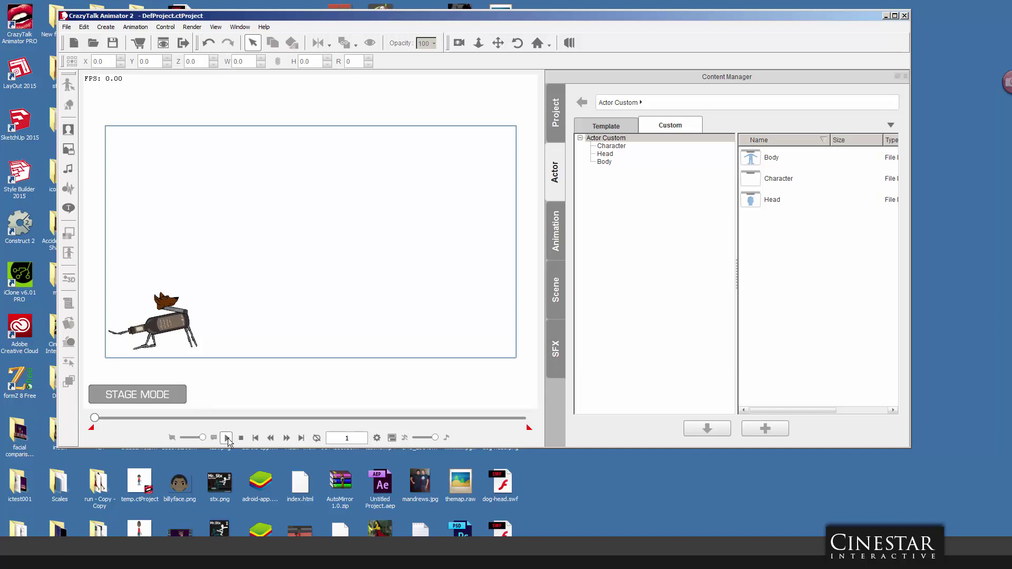
Return to the stage, play back the leaping animation with the dog head, and rewind to frame 1.
click(227, 438)
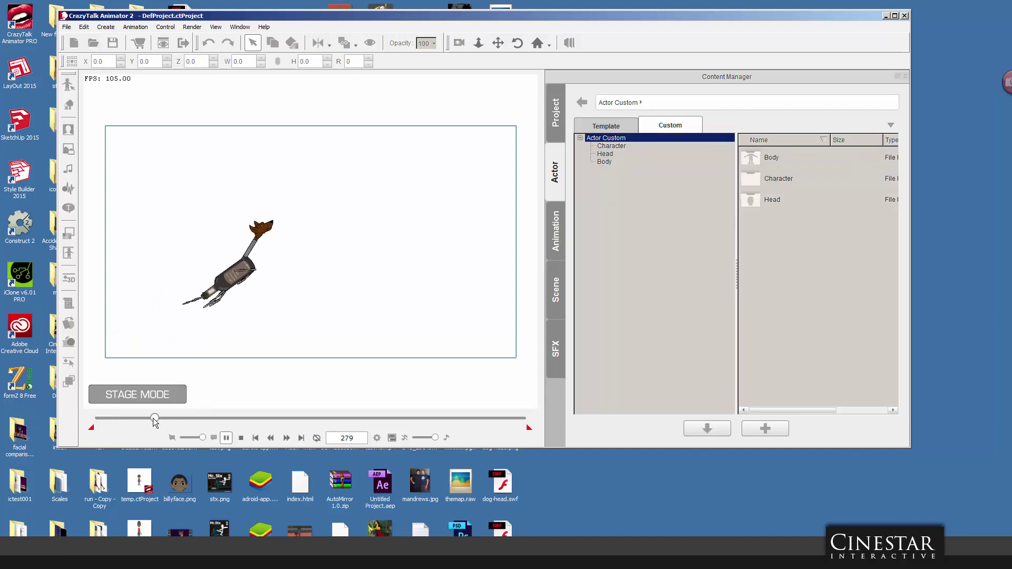
click(226, 438)
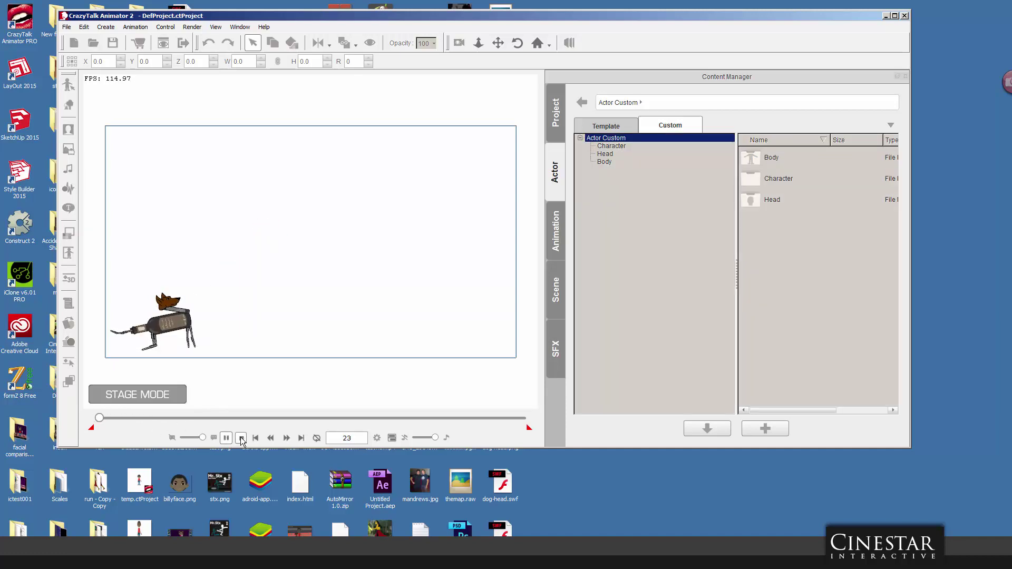
mouse_move(105, 422)
mouse_down()
mouse_move(261, 418)
mouse_move(74, 418)
mouse_move(246, 417)
mouse_move(93, 420)
mouse_up()
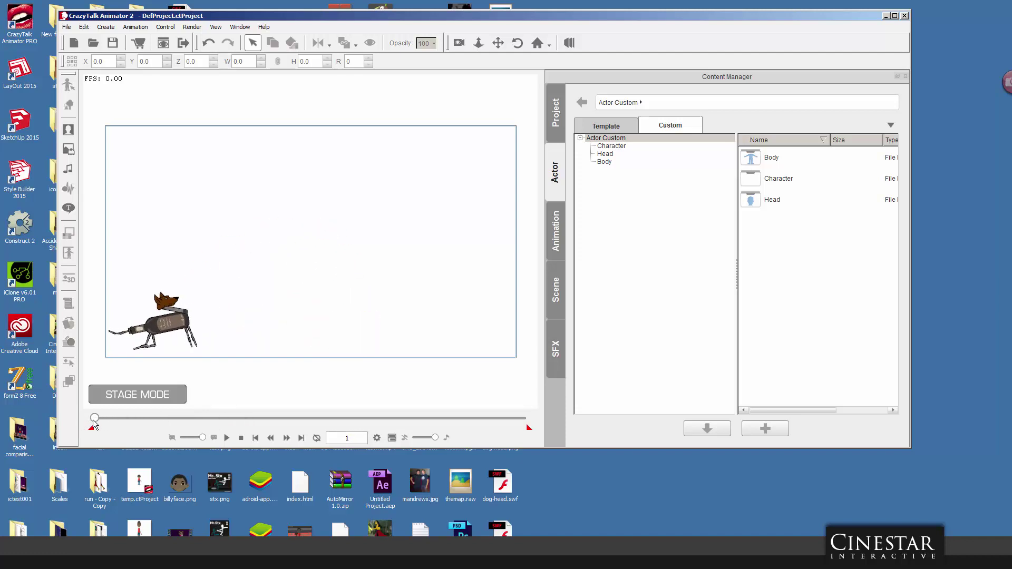